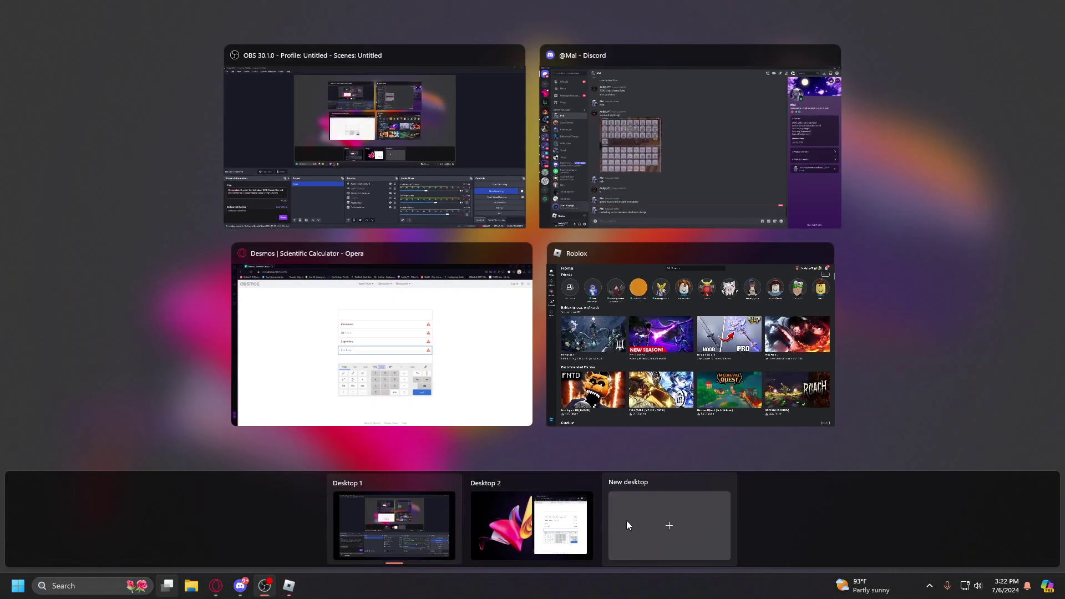
Return to the Roblox desktop and join a Deepwoken server as slot C's Lv. 20 Celtor
{"action": "left_click", "coordinate": [564, 536]}
{"action": "left_click", "coordinate": [240, 586]}
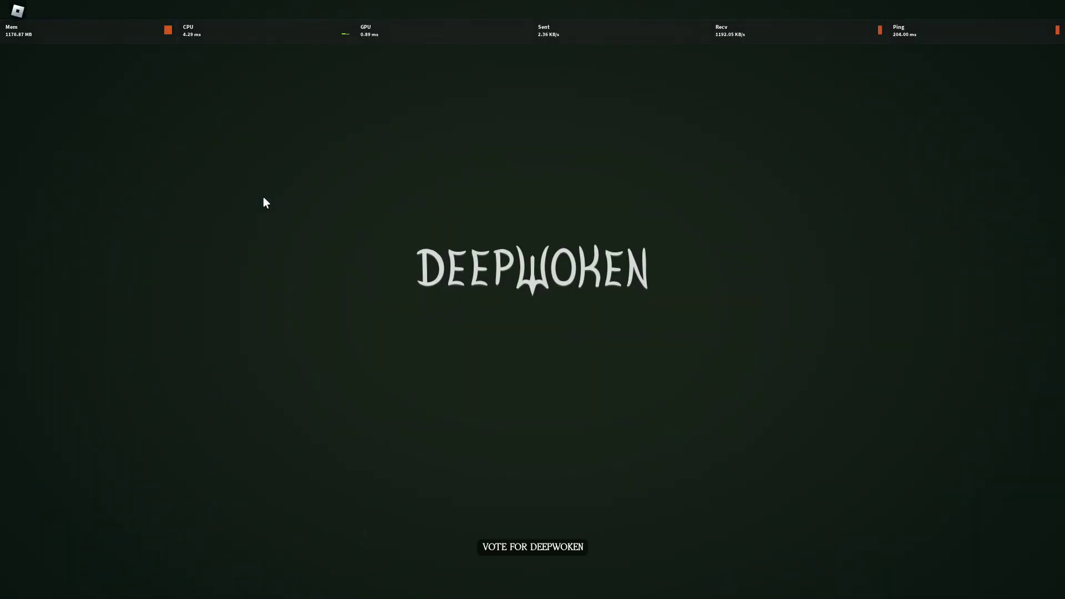
{"action": "left_click", "coordinate": [592, 289]}
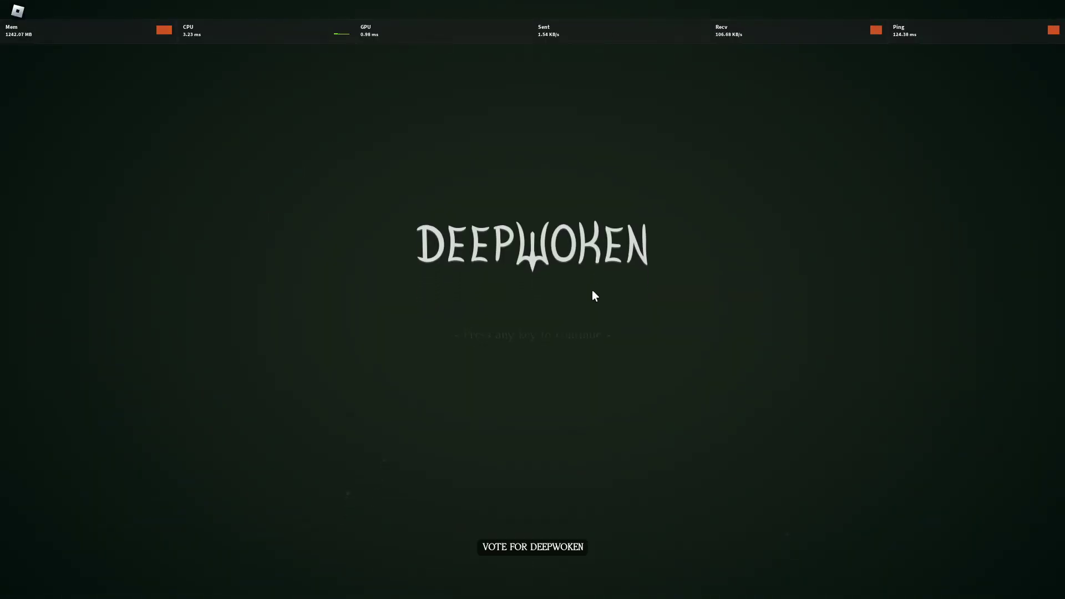
{"action": "left_click", "coordinate": [549, 337]}
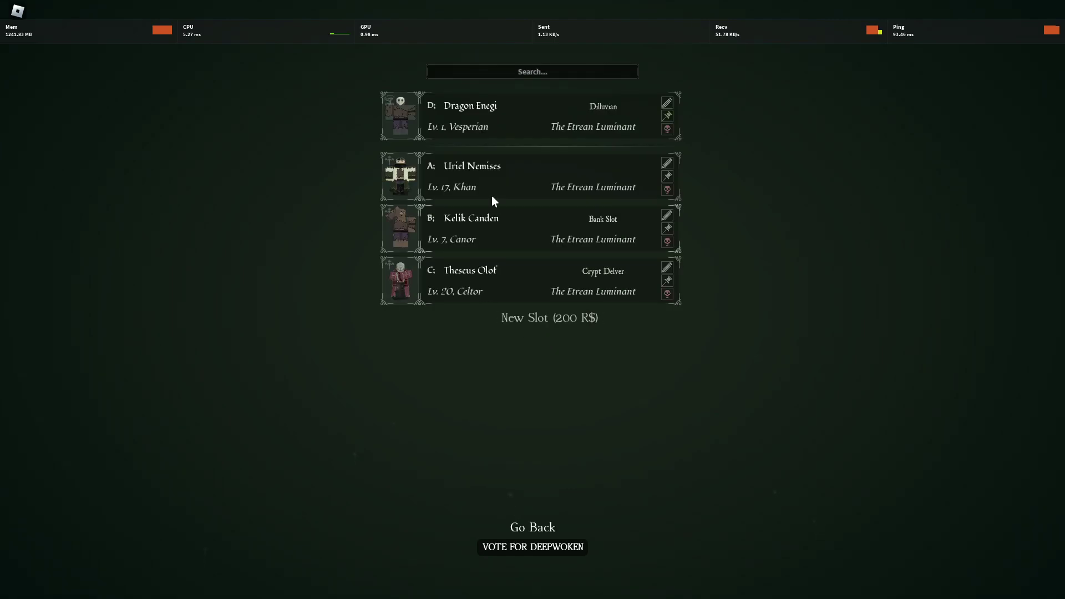
{"action": "left_click", "coordinate": [511, 292]}
{"action": "left_click", "coordinate": [584, 482]}
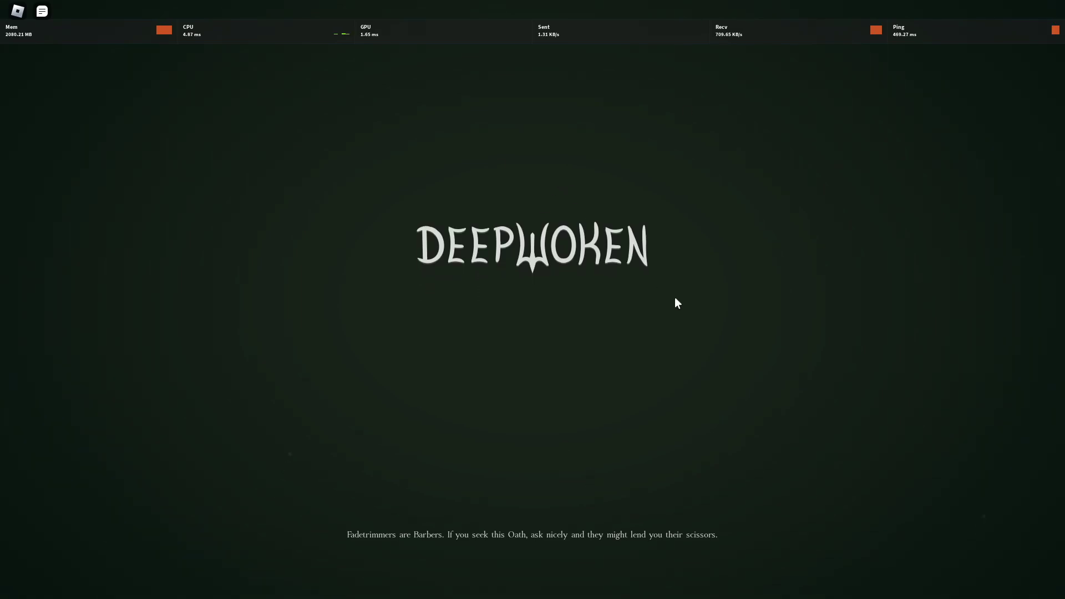
{"action": "left_click", "coordinate": [685, 308]}
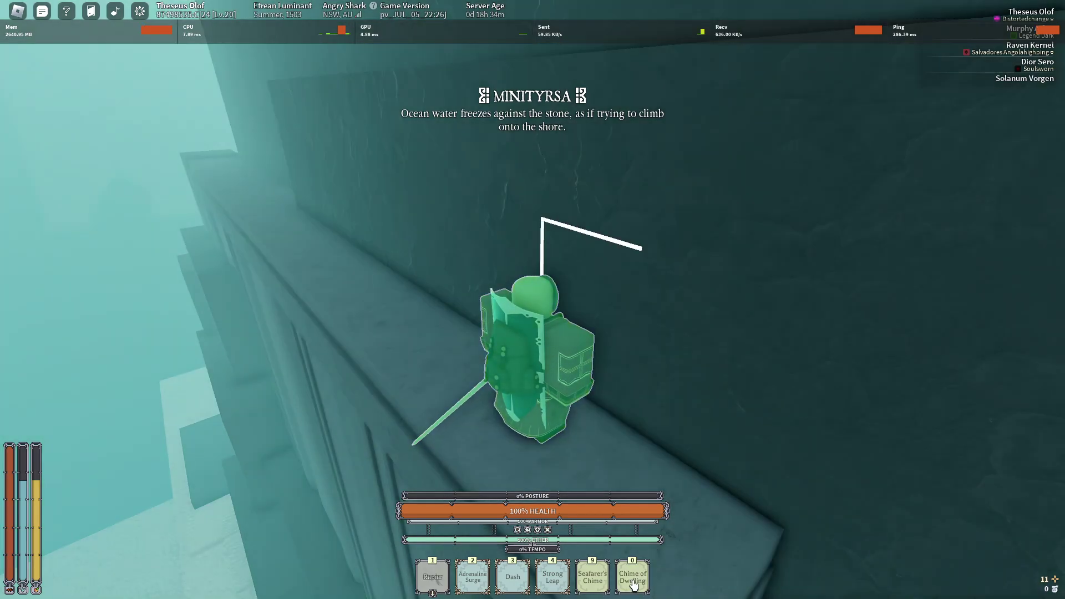
Enter Distortedchange's Base and walk among its wooden tables and mugs
{"action": "key", "text": "w"}
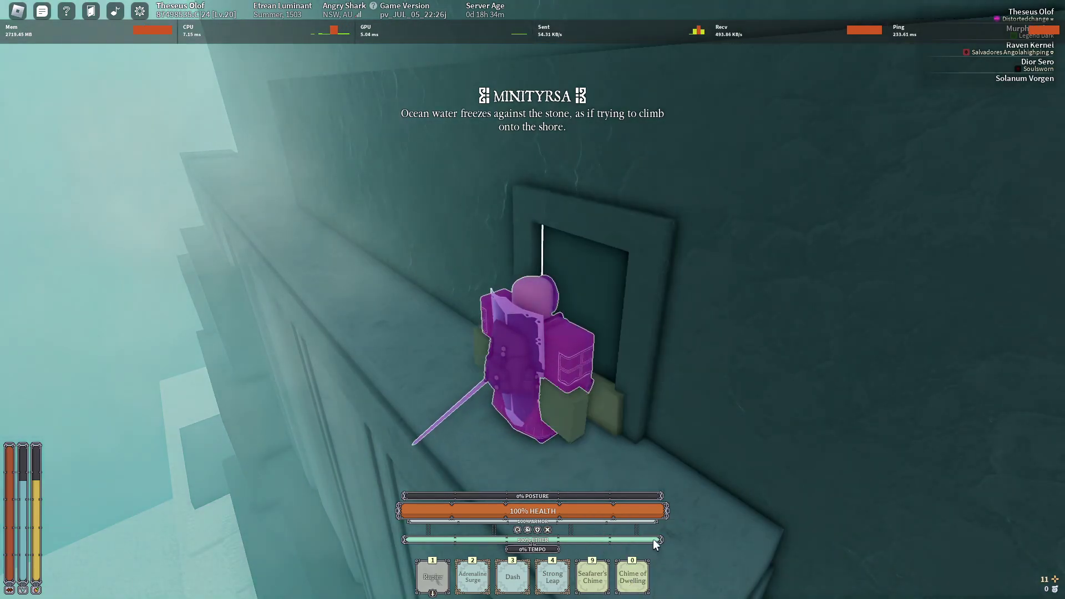
{"action": "key", "text": "e"}
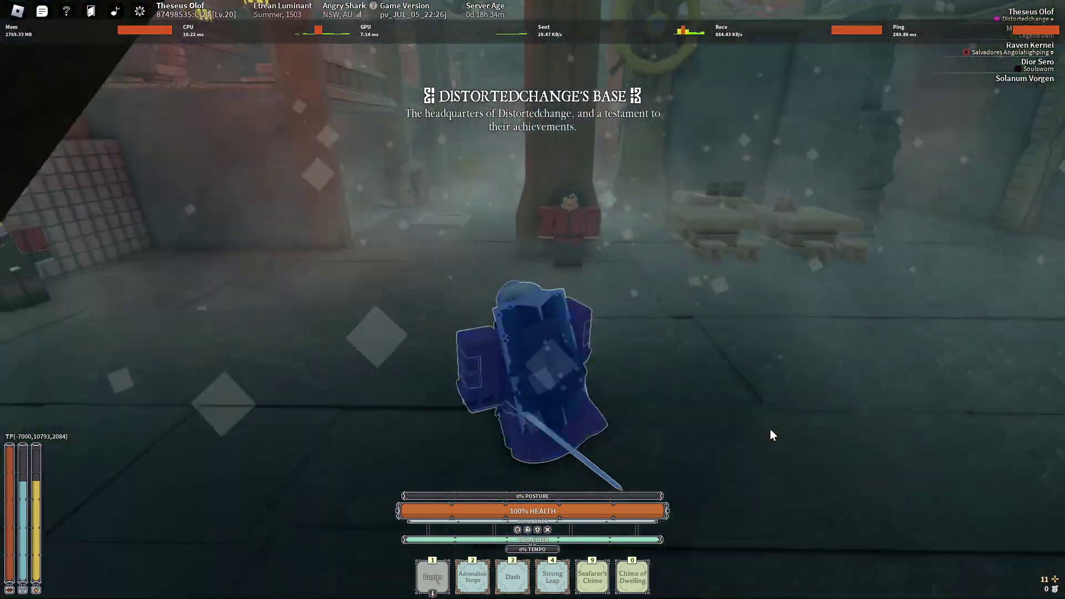
{"action": "key", "text": "w"}
{"action": "key", "text": "w"}
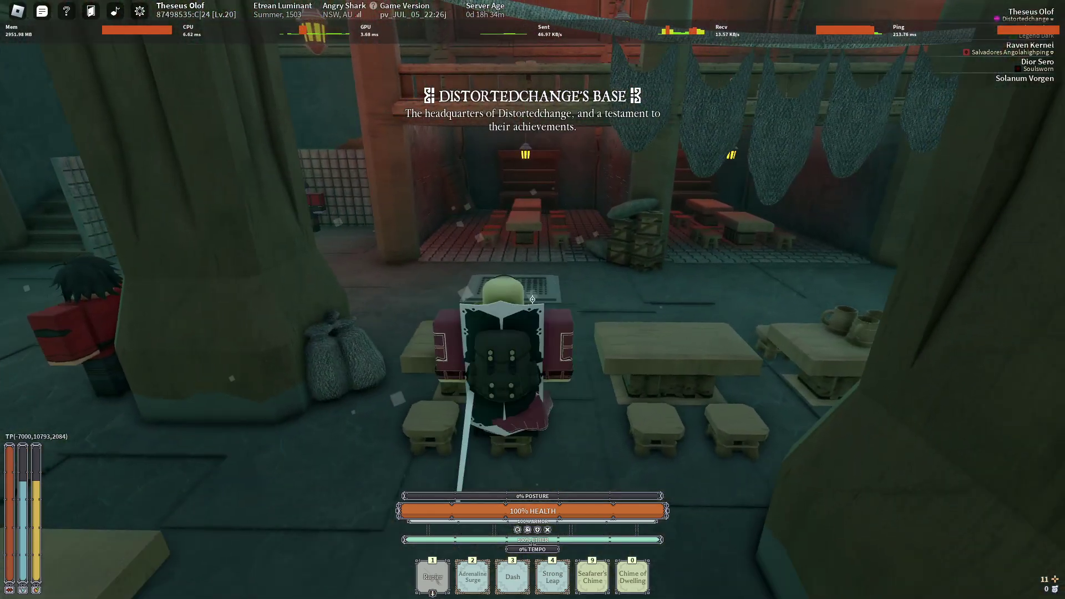
{"action": "key", "text": "s"}
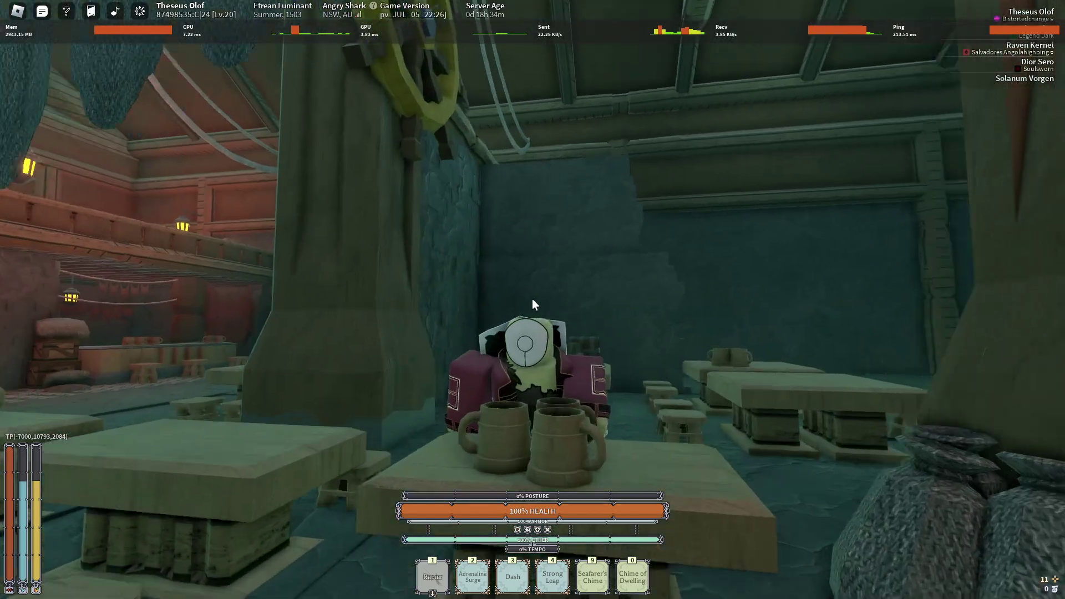
{"action": "key", "text": "w"}
{"action": "key", "text": "w"}
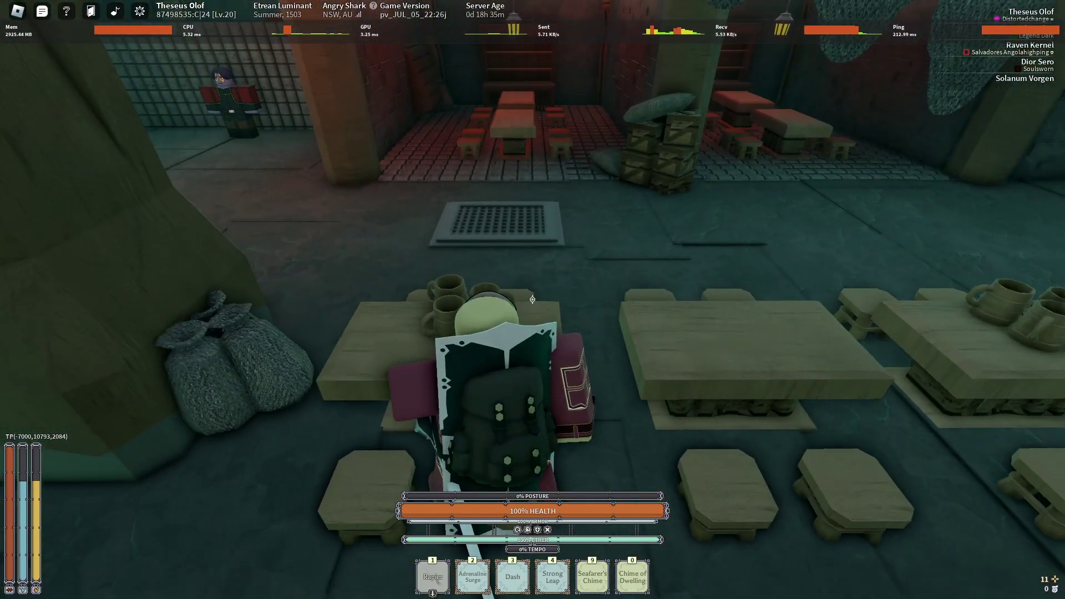
{"action": "key", "text": "s"}
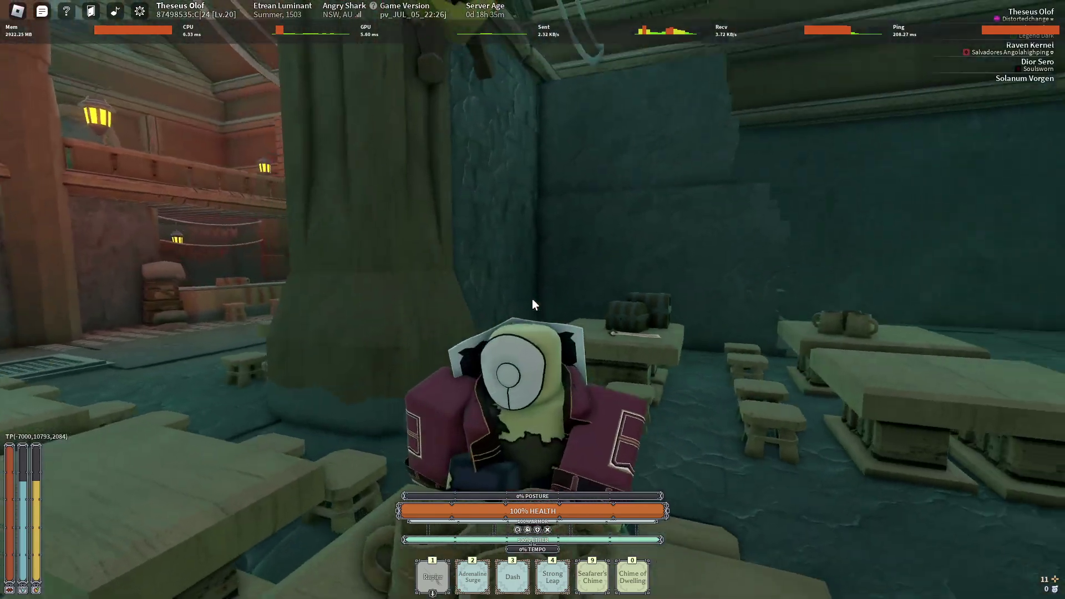
Cycle through the open windows and come back to the game
{"action": "key", "text": "alt+Tab"}
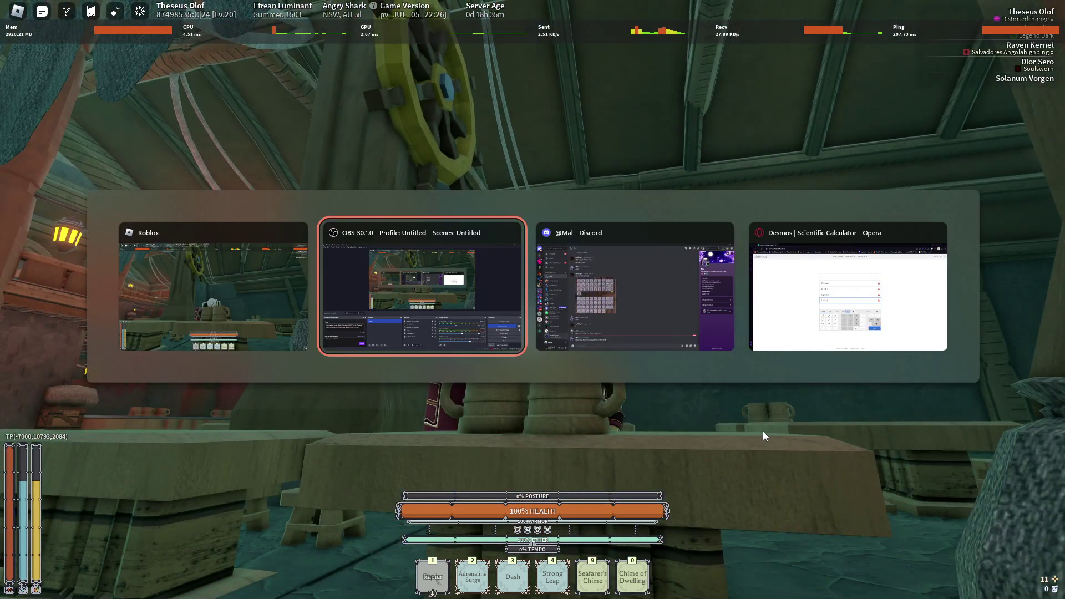
{"action": "key", "text": "alt+Tab"}
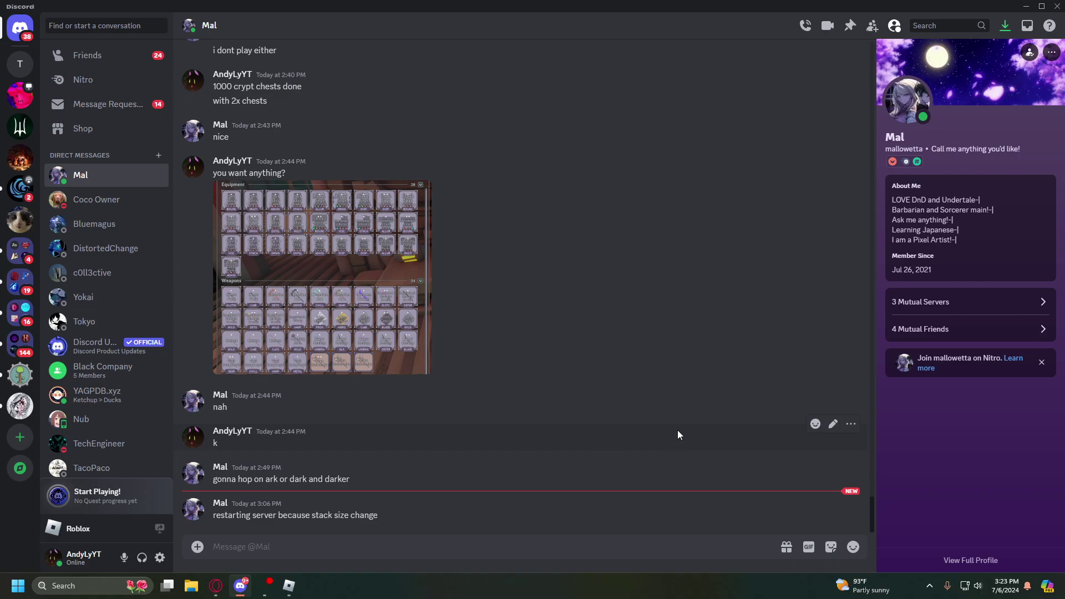
{"action": "key", "text": "alt+Tab"}
{"action": "key", "text": "alt+Tab"}
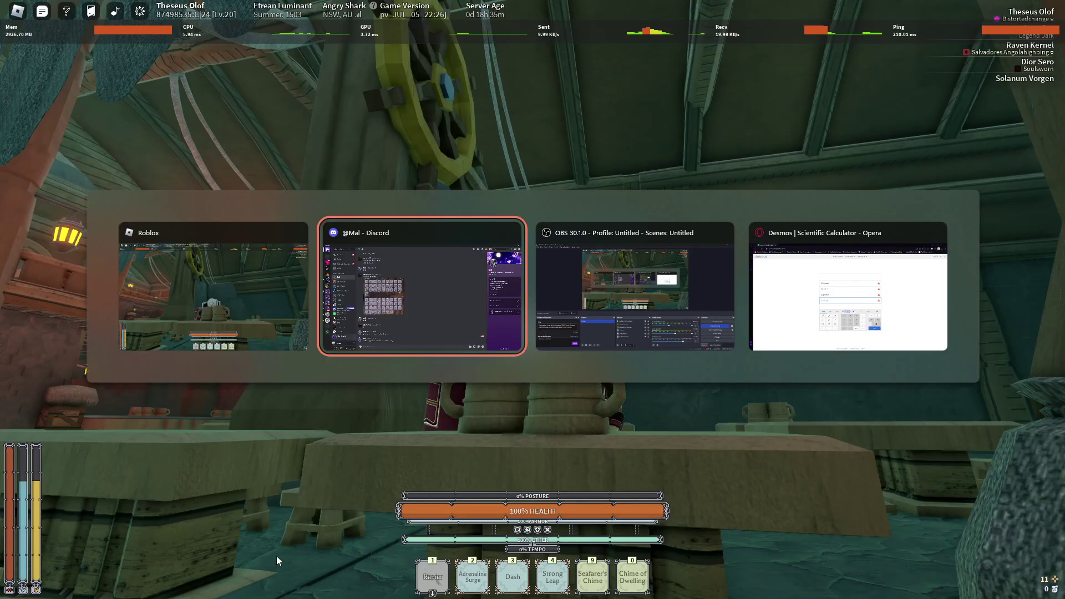
Move the Roblox and Desmos windows to Desktop 2 from Task View
{"action": "key", "text": "super"}
{"action": "key", "text": "super+Tab"}
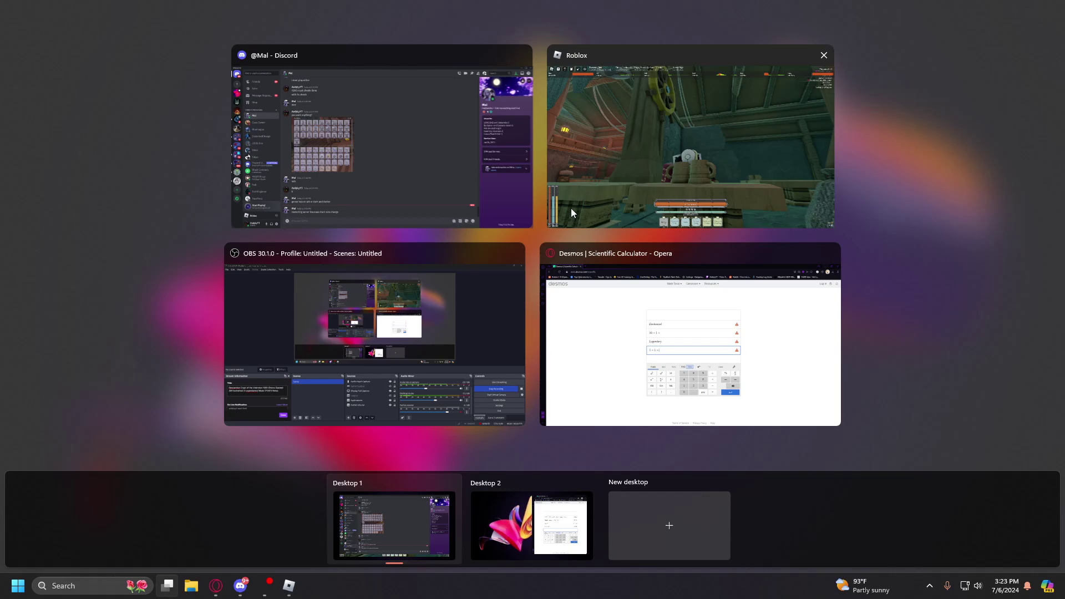
{"action": "right_click", "coordinate": [711, 179]}
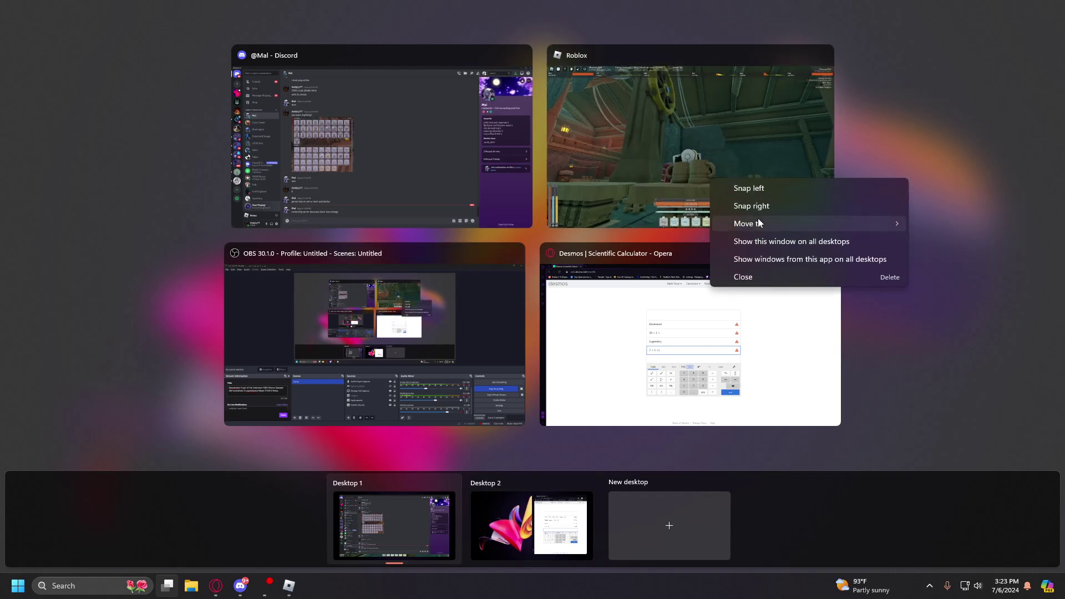
{"action": "mouse_move", "coordinate": [748, 223]}
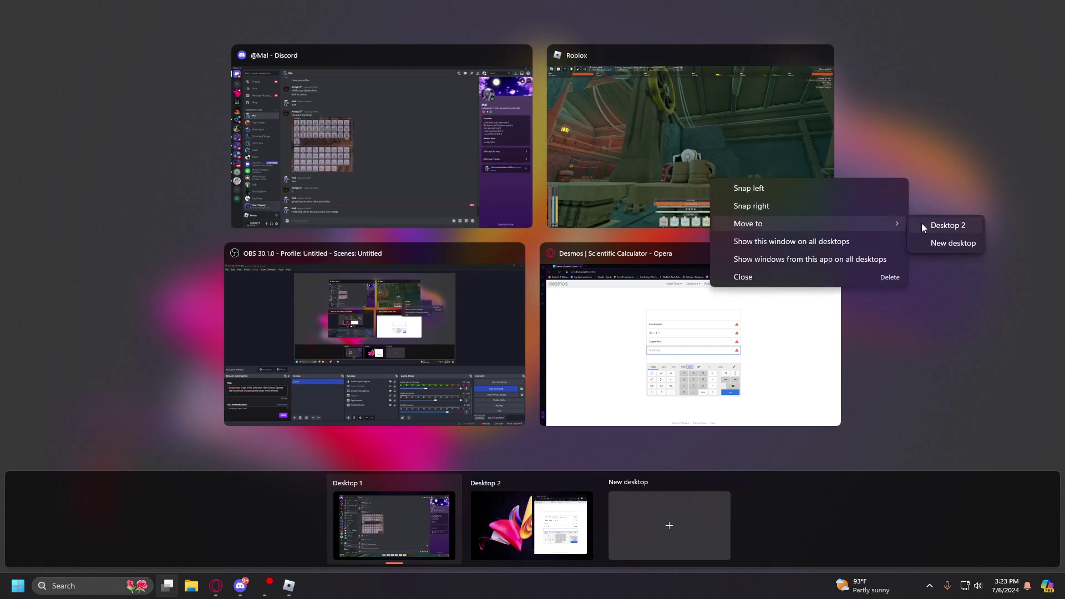
{"action": "left_click", "coordinate": [944, 223]}
{"action": "right_click", "coordinate": [653, 353]}
{"action": "left_click", "coordinate": [874, 400]}
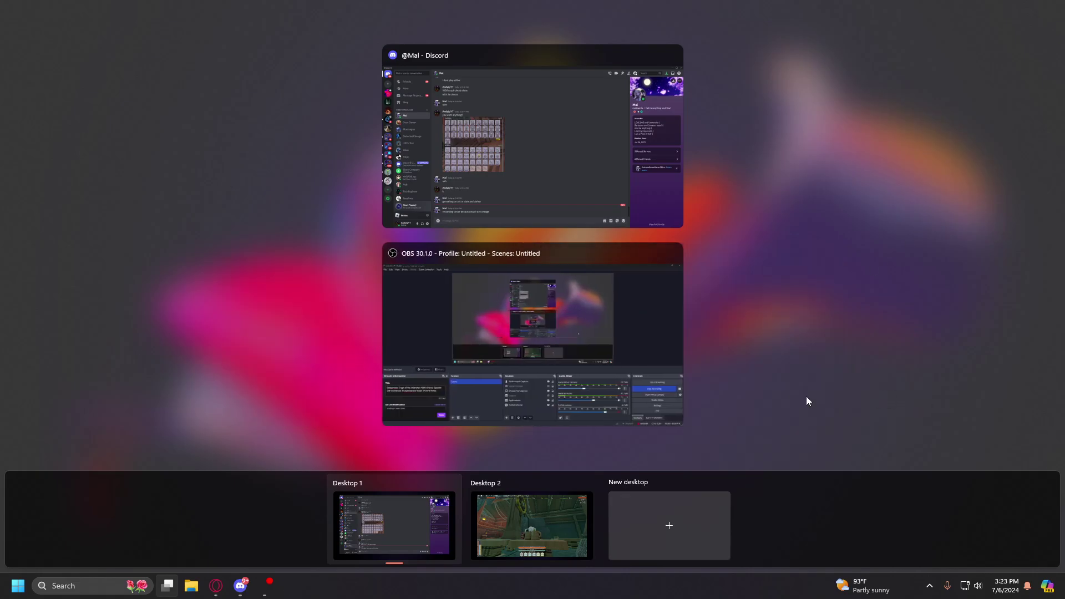
Switch to Desktop 2 and take the game out of fullscreen
{"action": "left_click", "coordinate": [503, 500]}
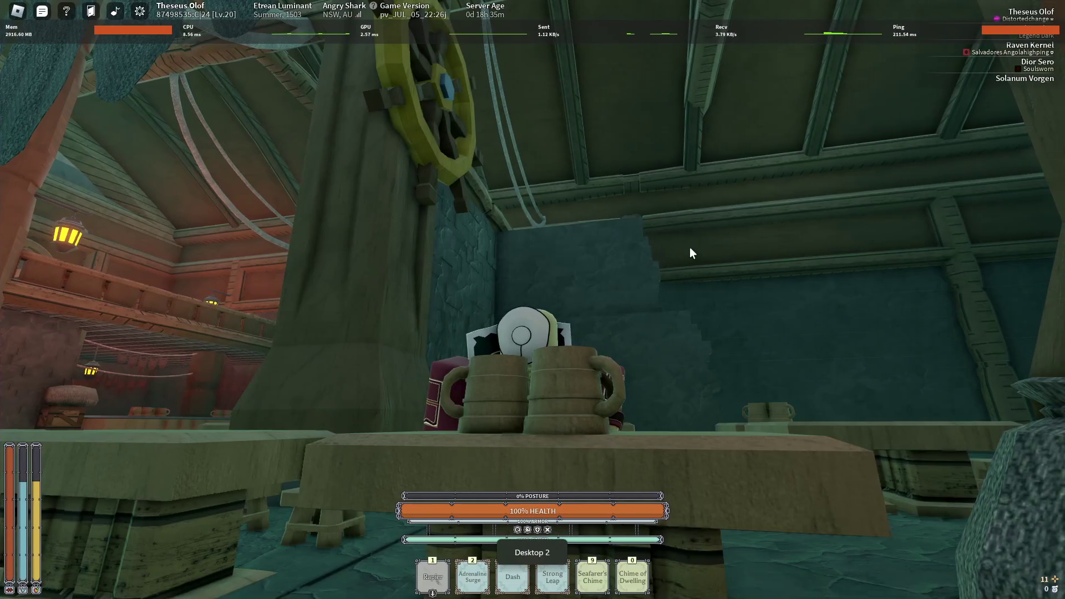
{"action": "key", "text": "super"}
{"action": "left_click", "coordinate": [825, 377]}
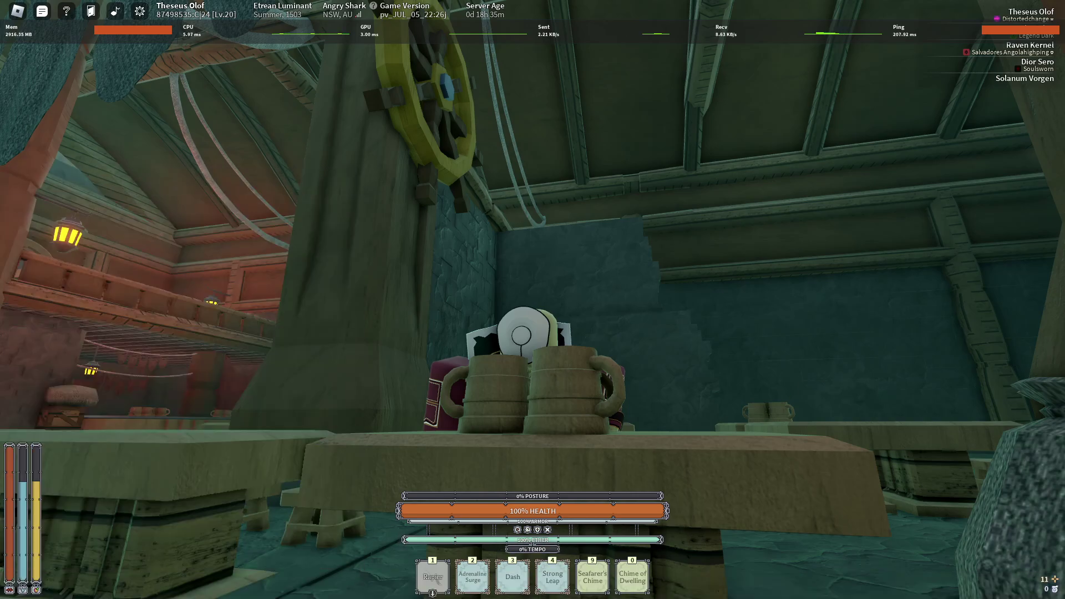
{"action": "key", "text": "F11"}
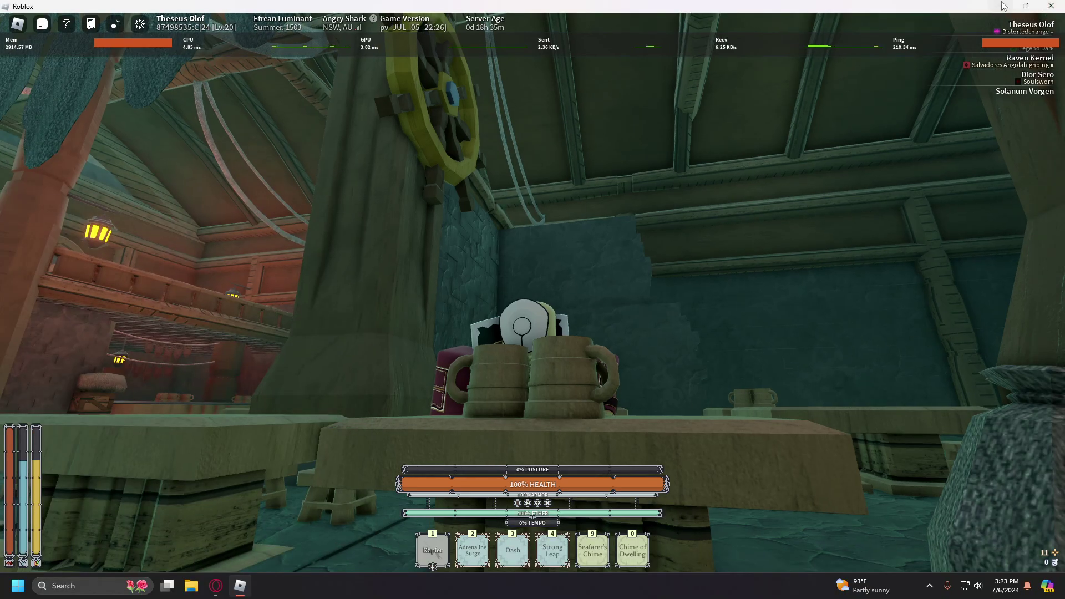
Minimize the game and erase the old 2500 · 5 calculation rows in Desmos
{"action": "left_click", "coordinate": [1002, 6]}
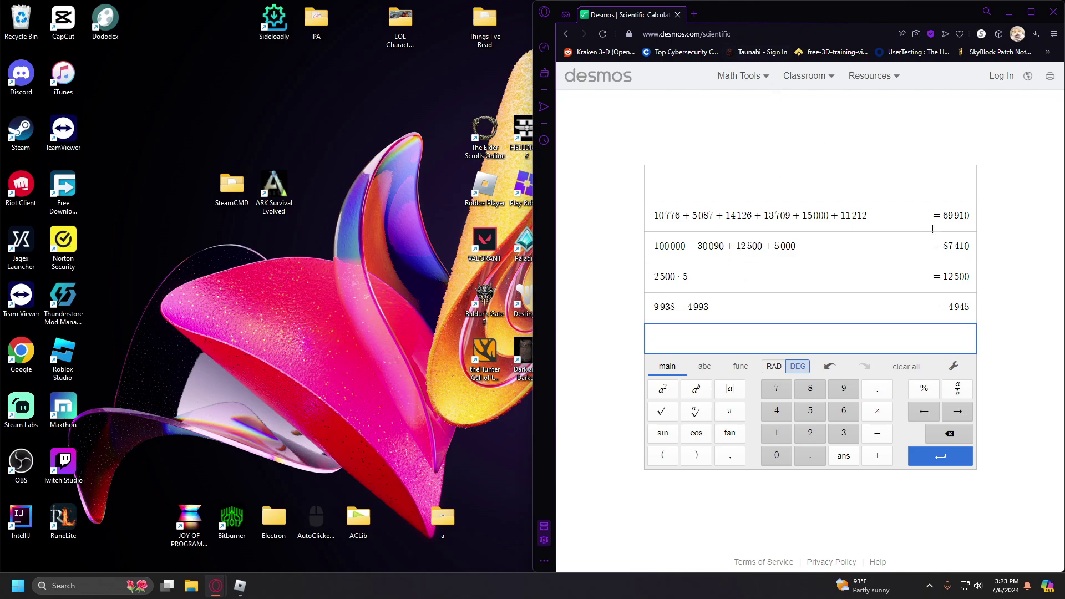
{"action": "left_click_drag", "start_coordinate": [781, 284], "coordinate": [612, 169]}
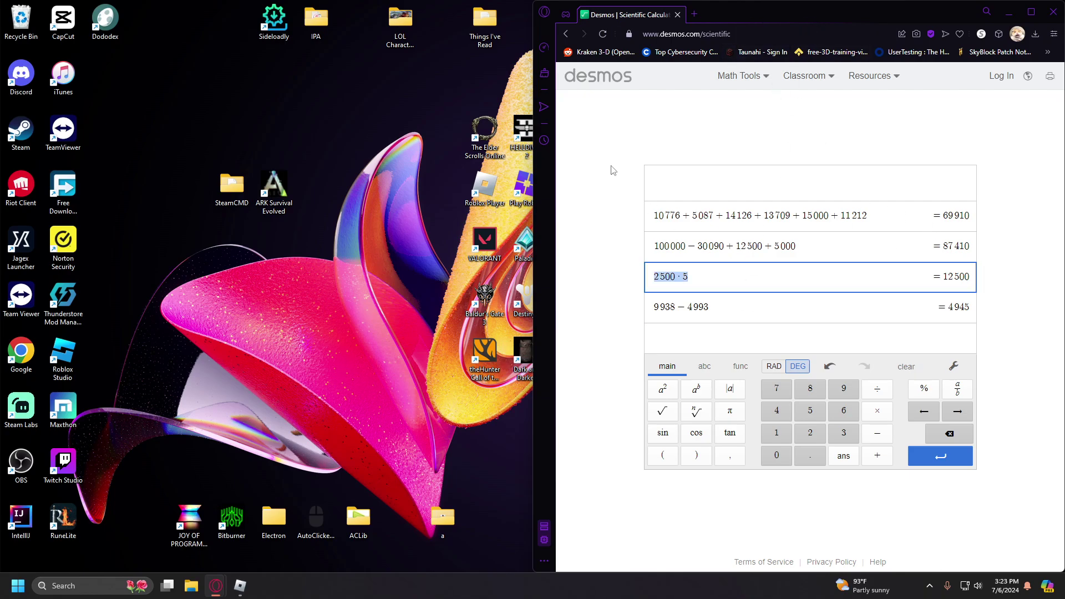
{"action": "key", "text": "BackSpace"}
{"action": "key", "text": "BackSpace"}
{"action": "key", "text": "BackSpace"}
{"action": "key", "text": "BackSpace"}
{"action": "key", "text": "BackSpace"}
{"action": "key", "text": "BackSpace"}
{"action": "key", "text": "BackSpace"}
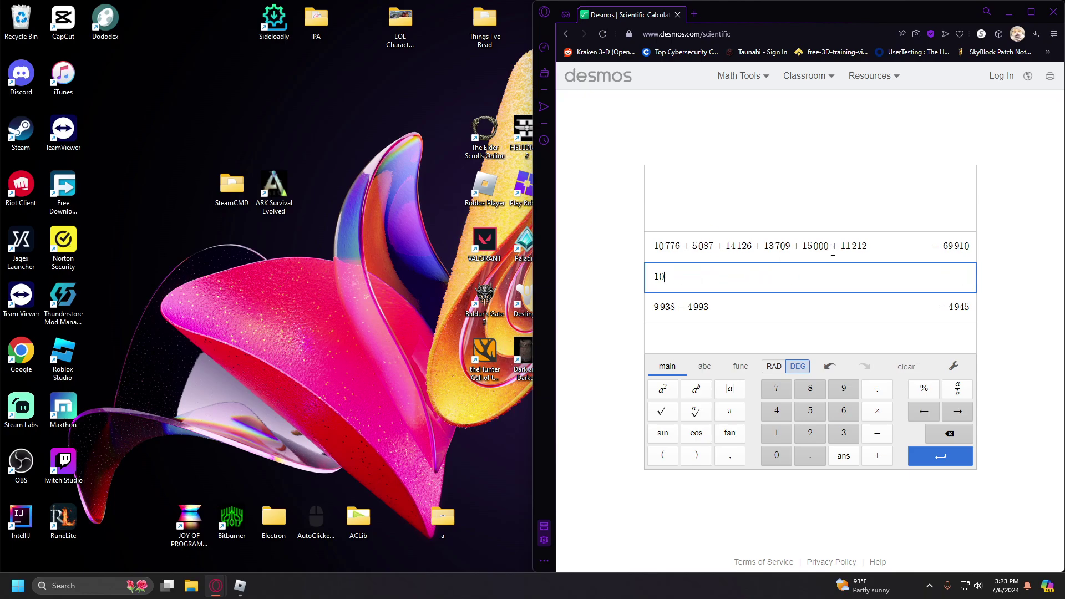
{"action": "key", "text": "BackSpace"}
{"action": "key", "text": "BackSpace"}
{"action": "key", "text": "BackSpace"}
{"action": "key", "text": "BackSpace"}
{"action": "key", "text": "BackSpace"}
{"action": "key", "text": "BackSpace"}
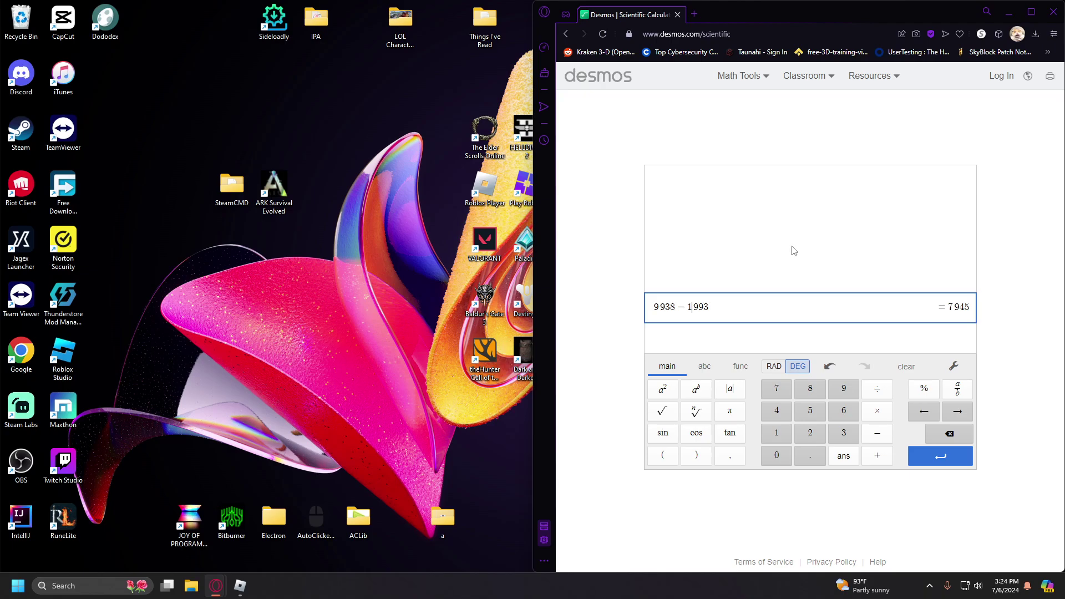
{"action": "type", "text": "4"}
Delete the 9938 − 4993 history row, leaving 4935 showing
{"action": "left_click_drag", "start_coordinate": [944, 307], "coordinate": [1001, 310]}
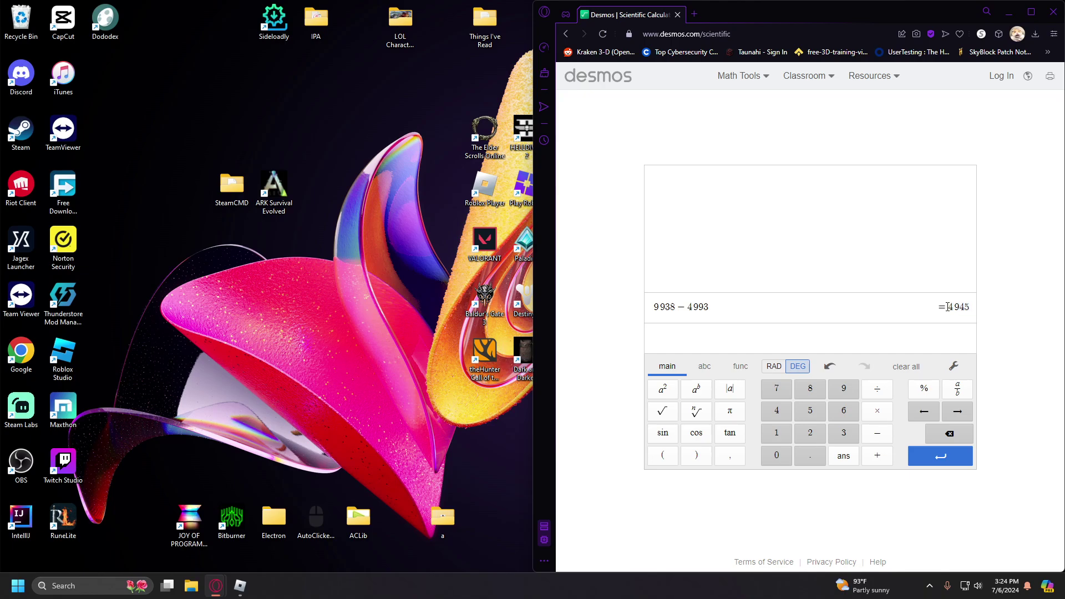
{"action": "left_click", "coordinate": [911, 331]}
{"action": "type", "text": "4945"}
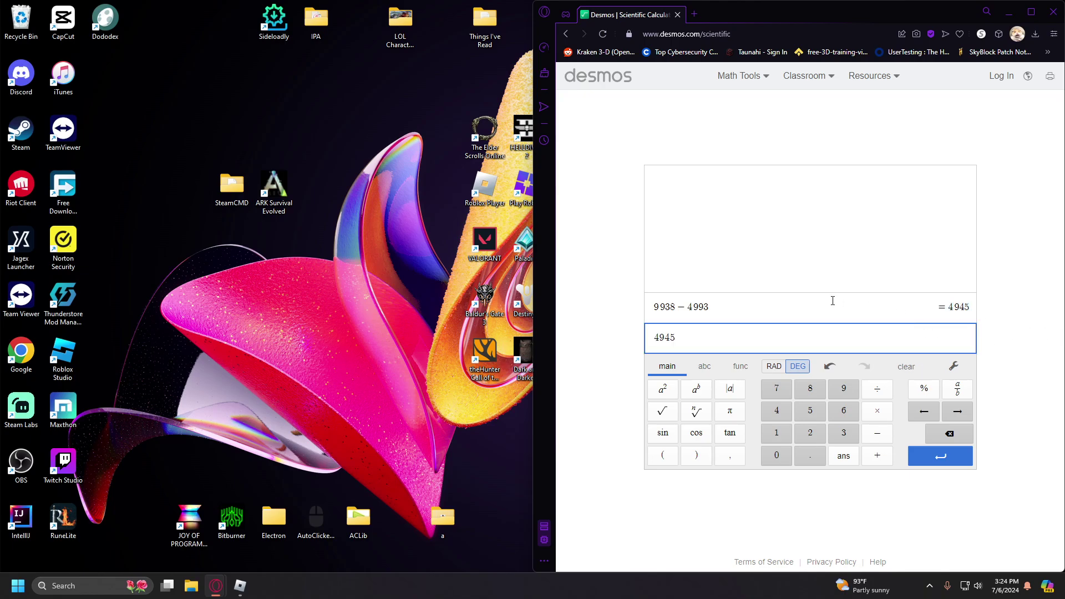
{"action": "left_click", "coordinate": [832, 300]}
{"action": "key", "text": "BackSpace"}
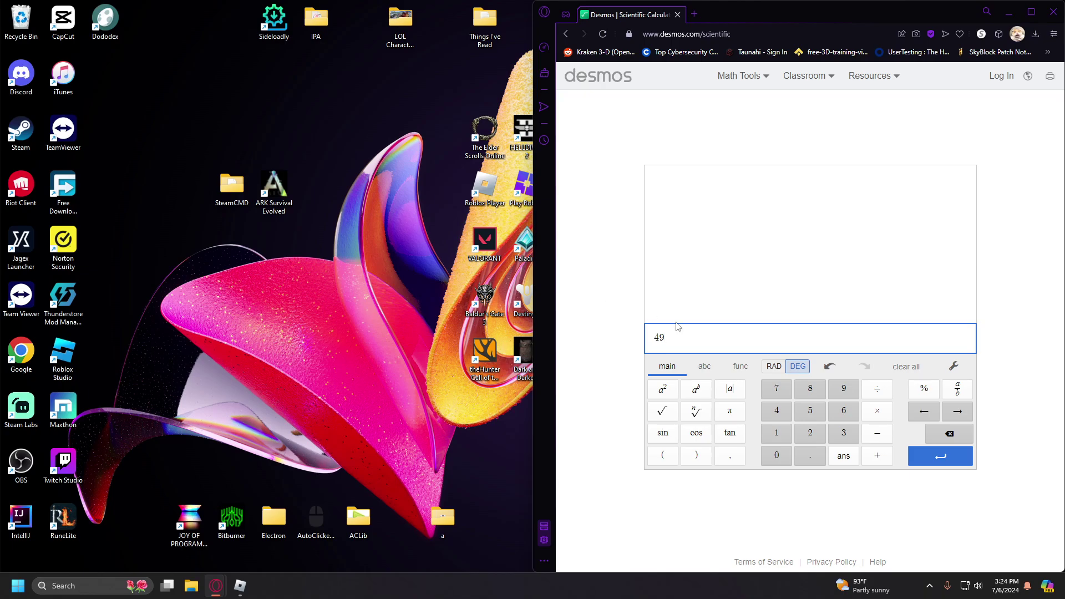
{"action": "type", "text": "35"}
{"action": "left_click", "coordinate": [985, 310]}
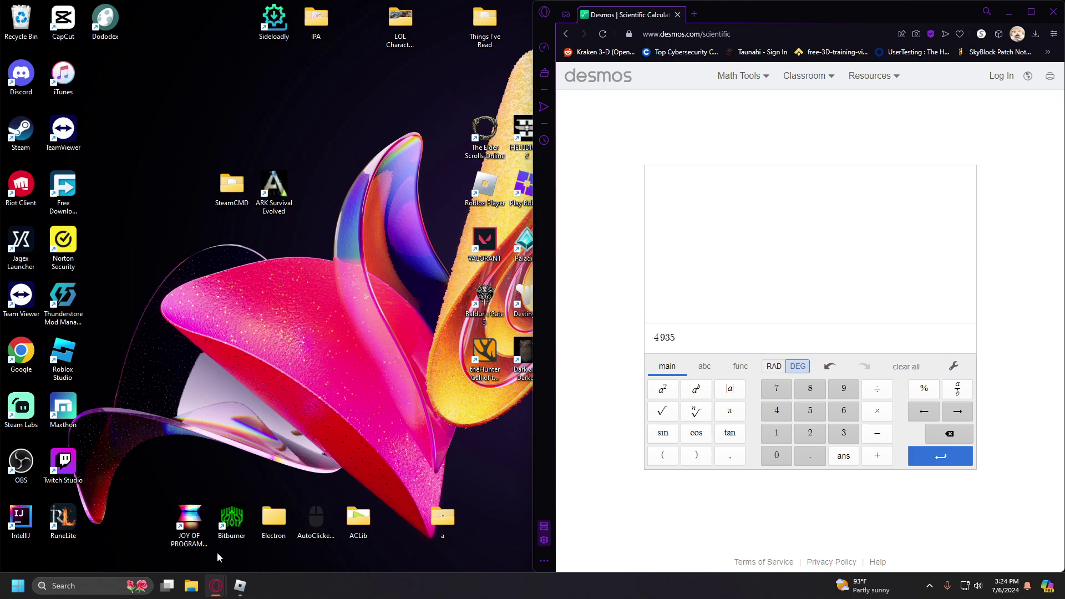
{"action": "mouse_move", "coordinate": [216, 585]}
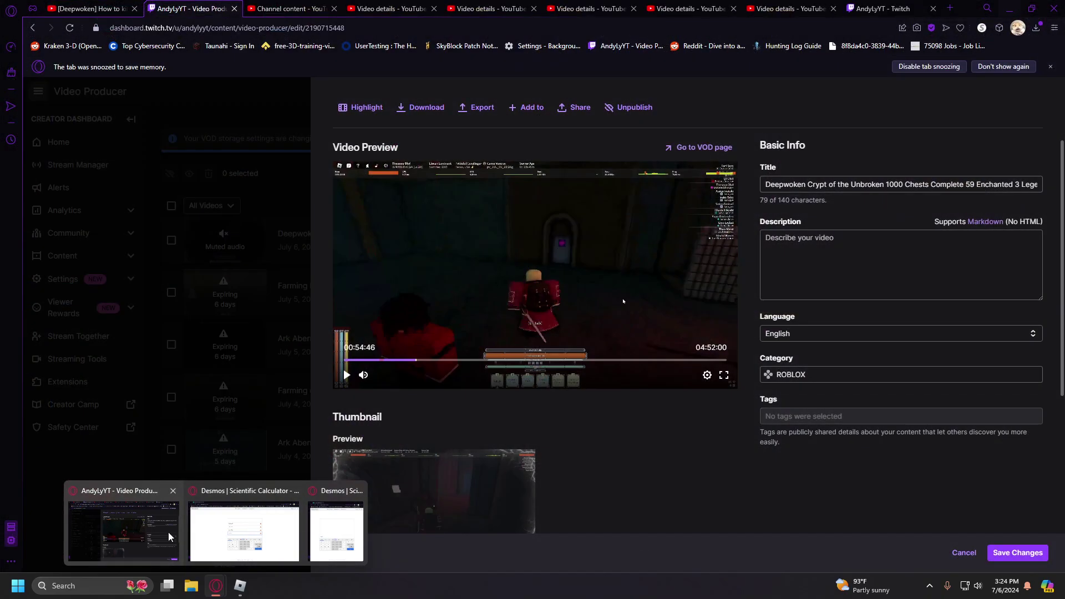
Place the caret at the end of the Twitch video title
{"action": "left_click", "coordinate": [168, 532]}
{"action": "left_click", "coordinate": [1014, 184]}
{"action": "key", "text": "End"}
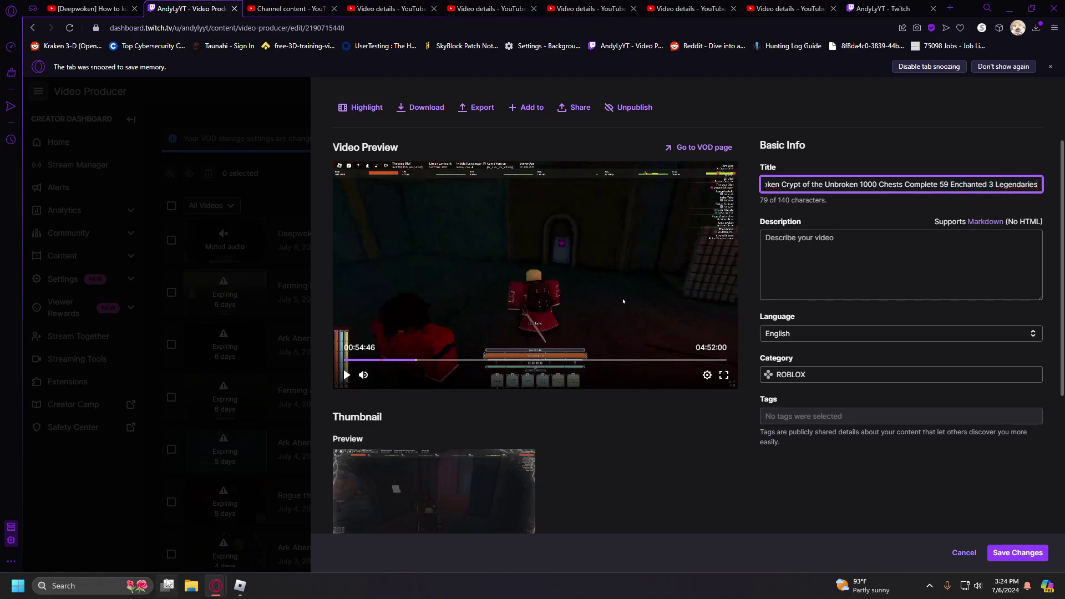
Walk to the Treasurer and ask for the treasury's current balance
{"action": "left_click", "coordinate": [166, 586]}
{"action": "left_click", "coordinate": [375, 333]}
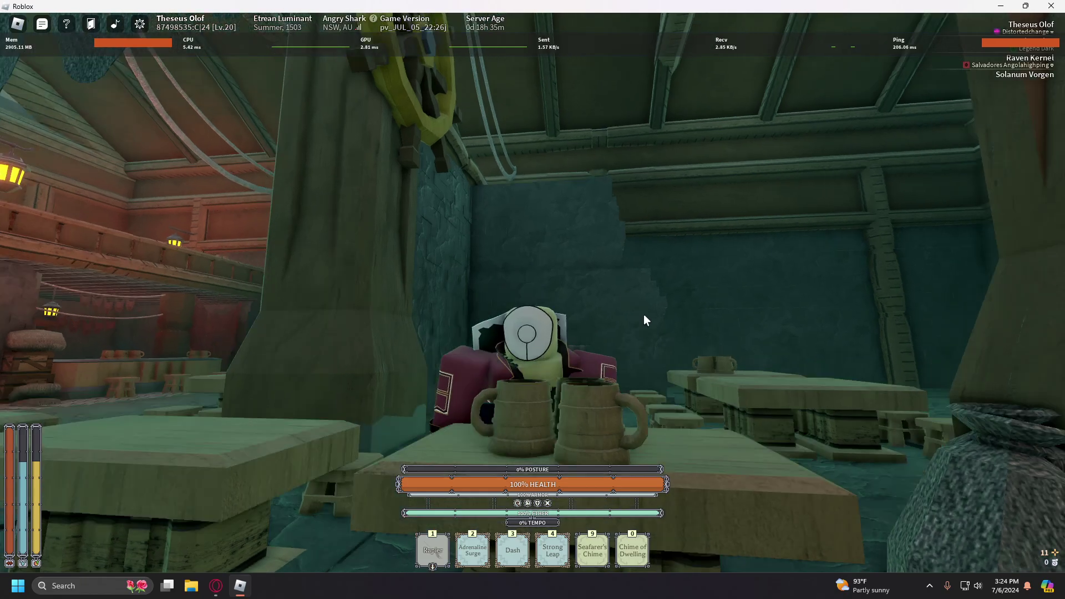
{"action": "key", "text": "w"}
{"action": "key", "text": "e"}
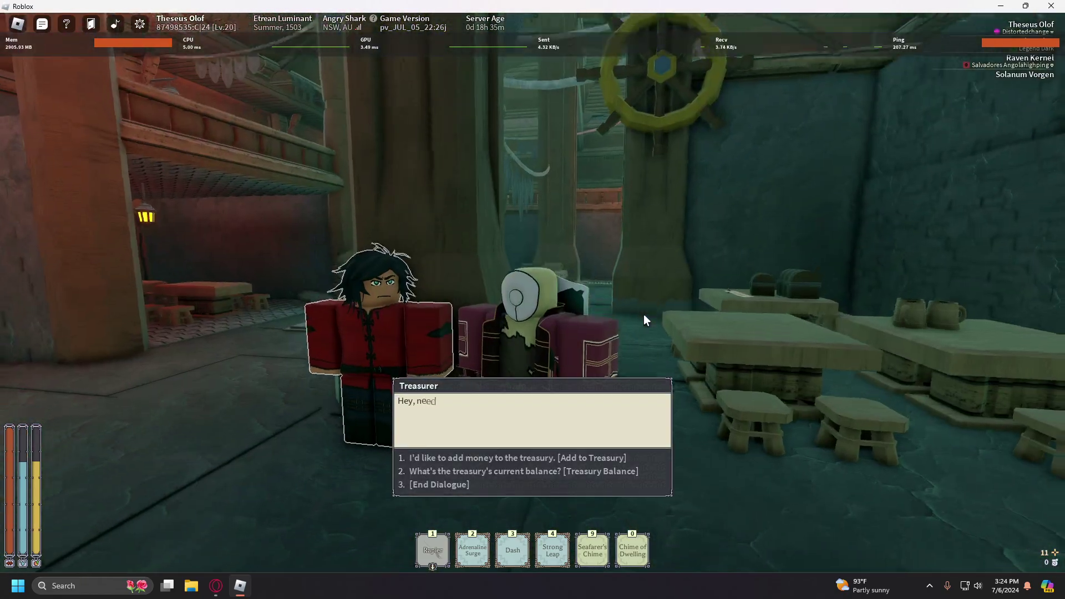
{"action": "key", "text": "2"}
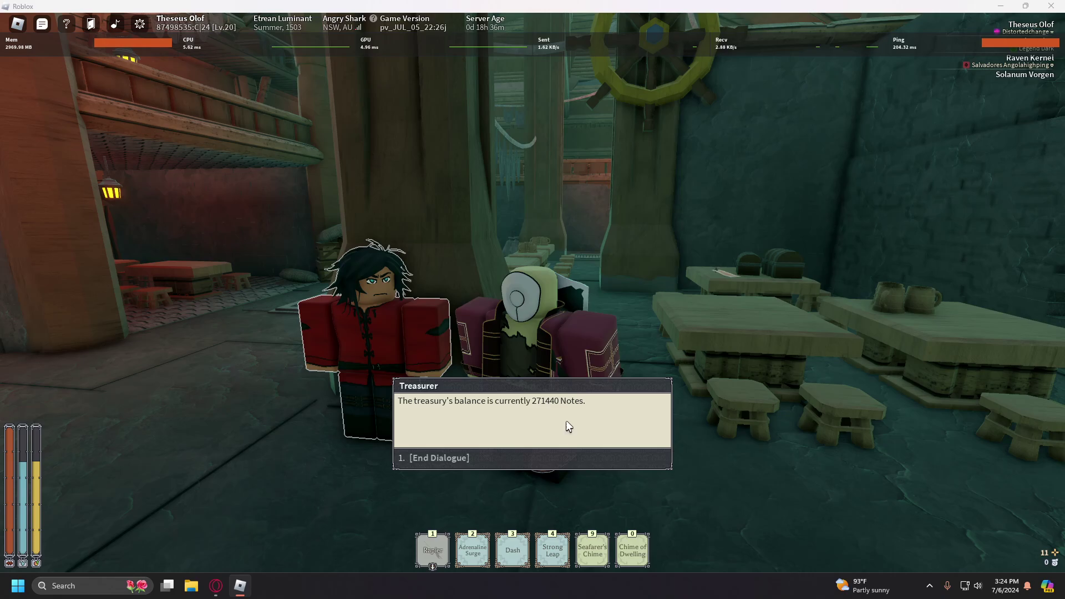
{"action": "key", "text": "alt+Tab"}
{"action": "mouse_move", "coordinate": [650, 287]}
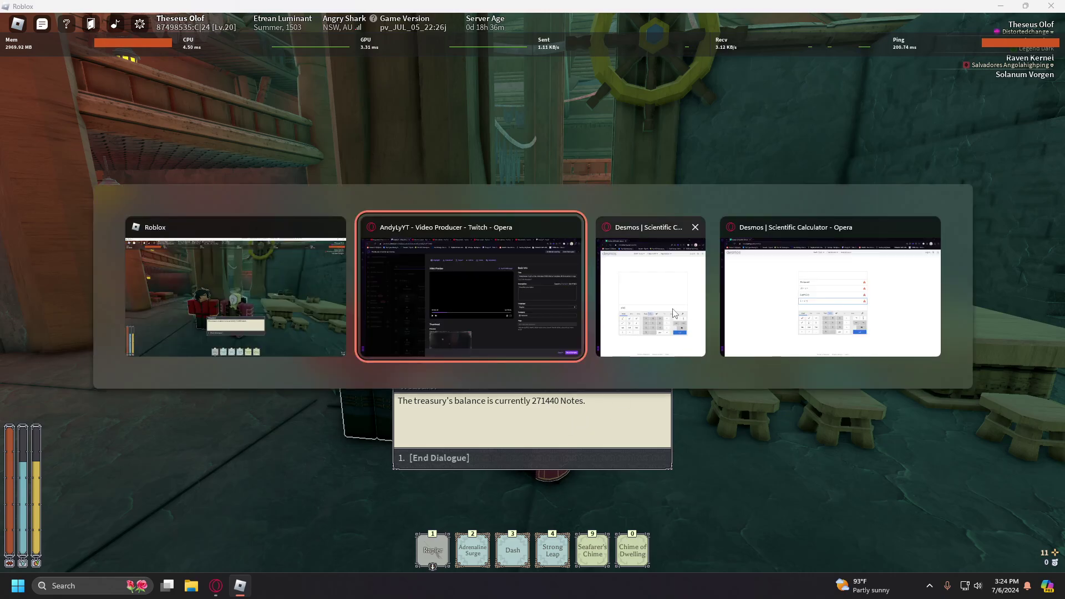
Compute 4935 − 271440 = −266505 and put 266505 on a new line to copy
{"action": "left_click", "coordinate": [676, 312]}
{"action": "left_click", "coordinate": [746, 335]}
{"action": "type", "text": "-2"}
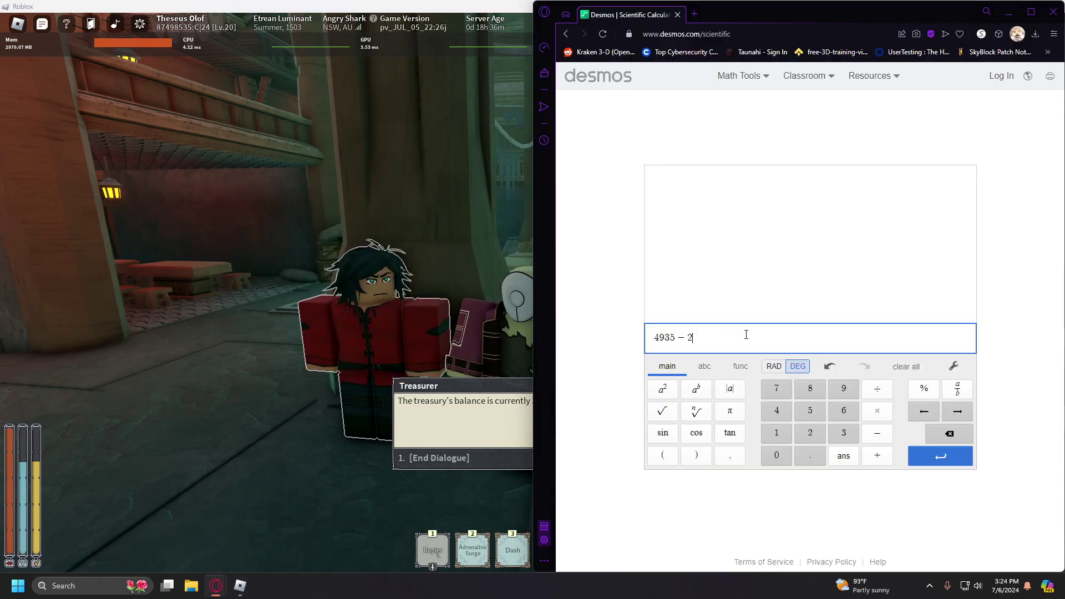
{"action": "type", "text": "71440"}
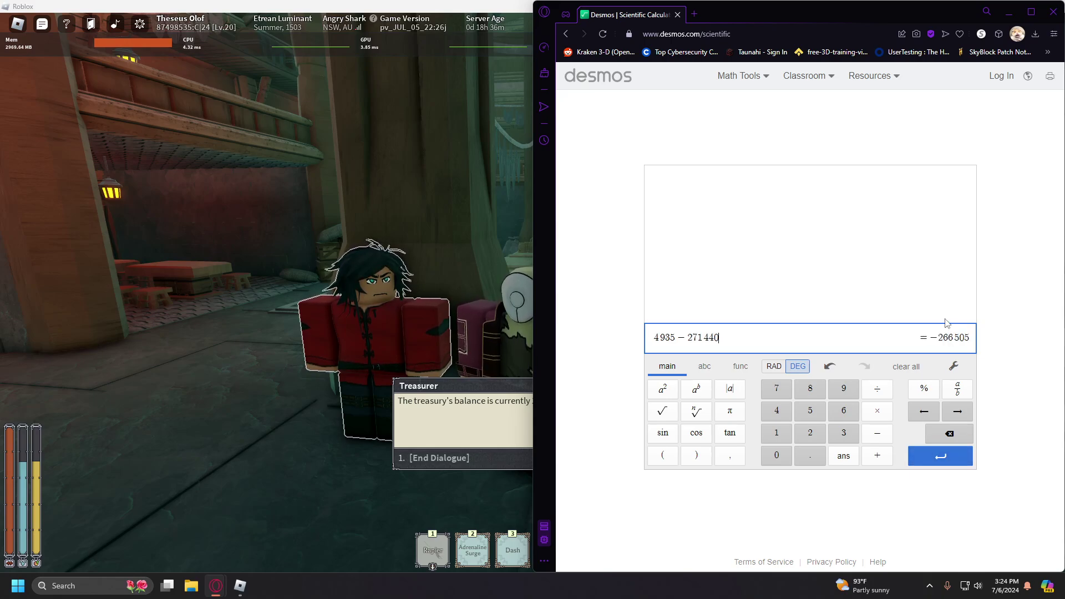
{"action": "double_click", "coordinate": [954, 337]}
{"action": "left_click", "coordinate": [941, 453]}
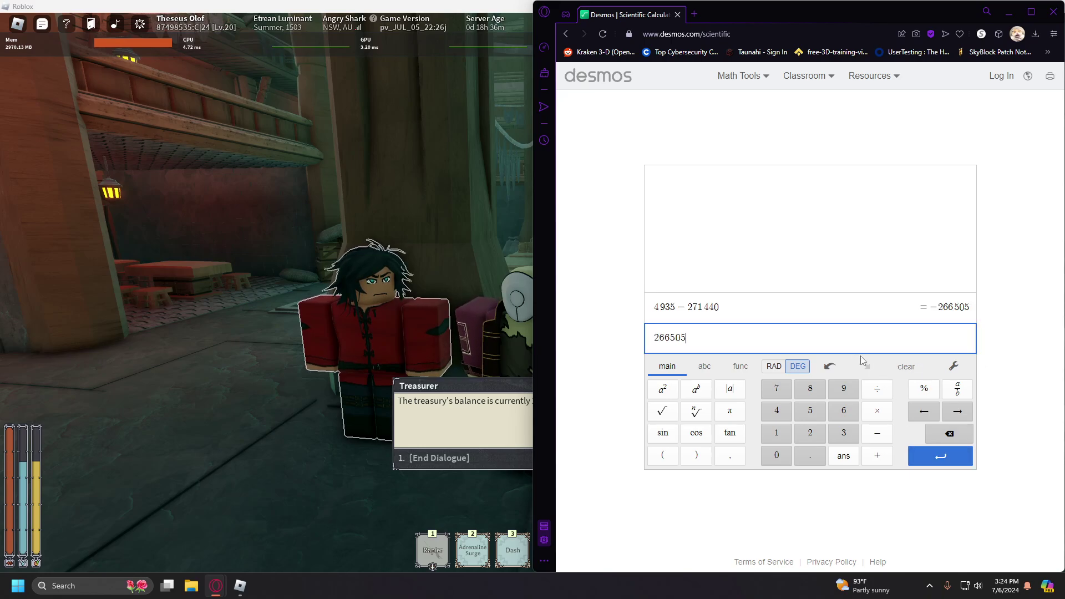
{"action": "key", "text": "ctrl+v"}
{"action": "key", "text": "ctrl+a"}
{"action": "key", "text": "ctrl+c"}
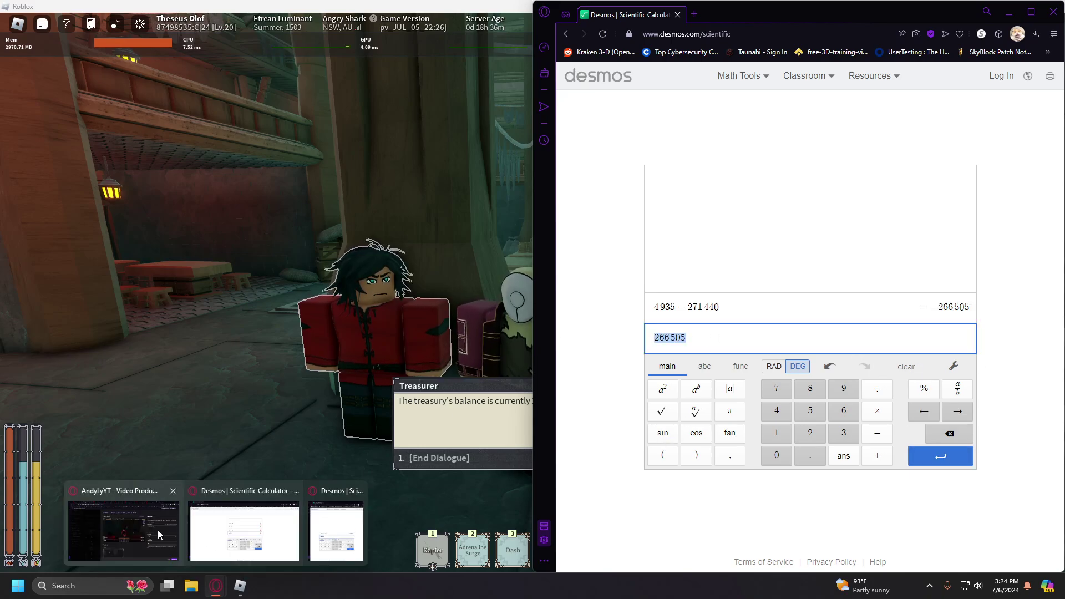
Append 'Made 266505' to the Twitch VOD title and save the change
{"action": "left_click", "coordinate": [157, 529]}
{"action": "left_click_drag", "start_coordinate": [1020, 184], "coordinate": [1062, 193]}
{"action": "key", "text": "End"}
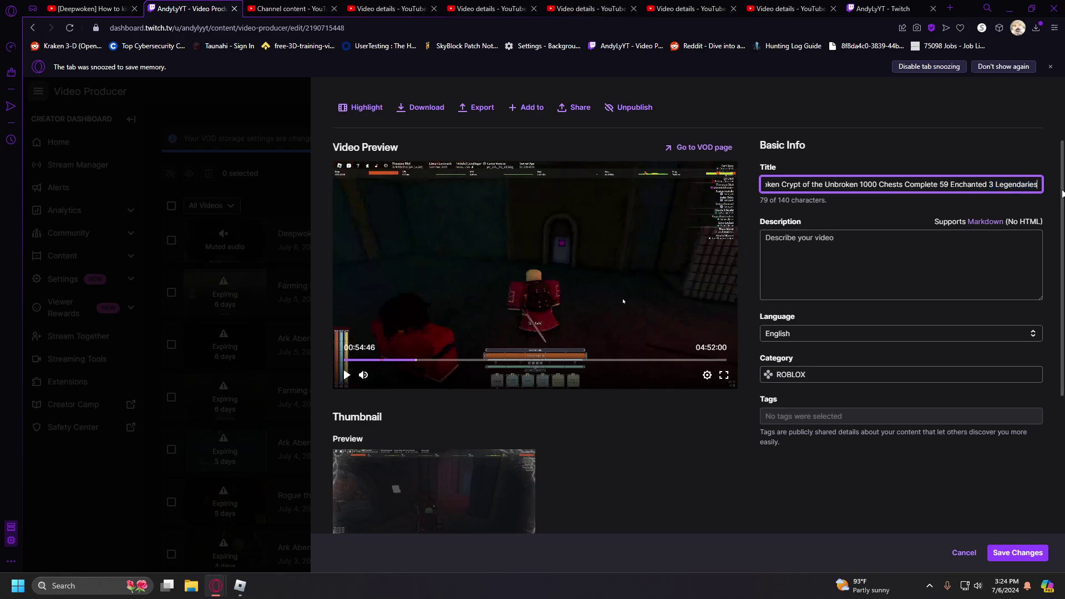
{"action": "type", "text": "Made"}
{"action": "key", "text": "ctrl+v"}
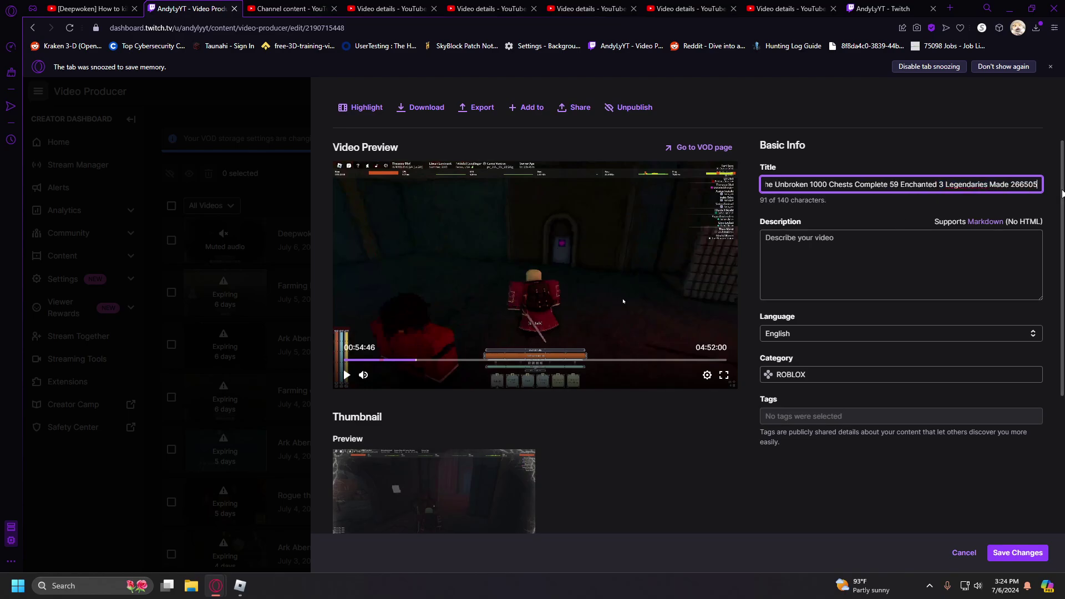
{"action": "left_click", "coordinate": [1017, 553]}
{"action": "left_click", "coordinate": [291, 9]}
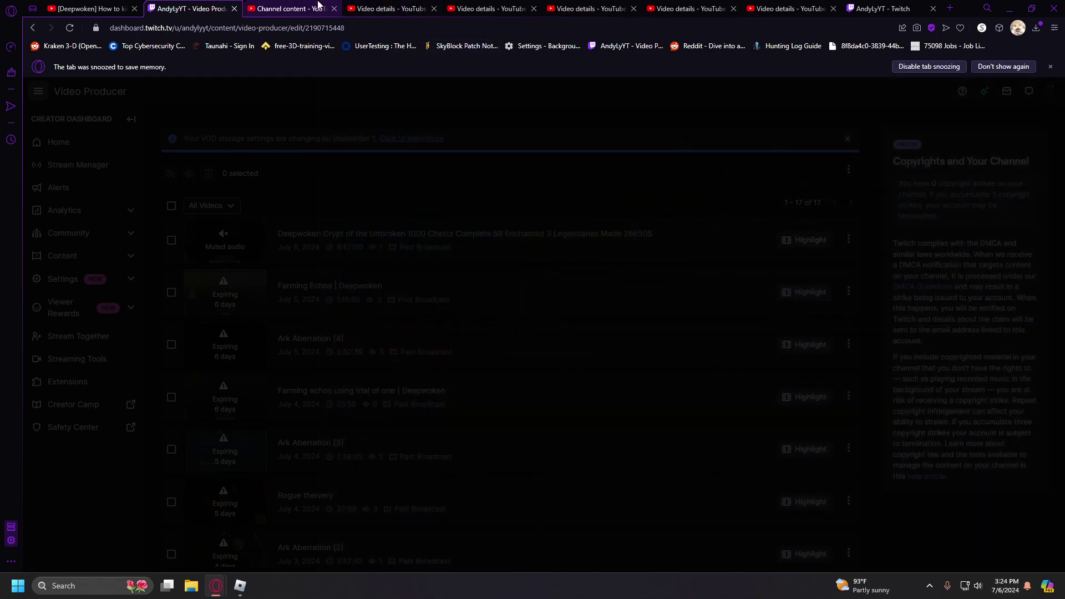
{"action": "left_click", "coordinate": [240, 586]}
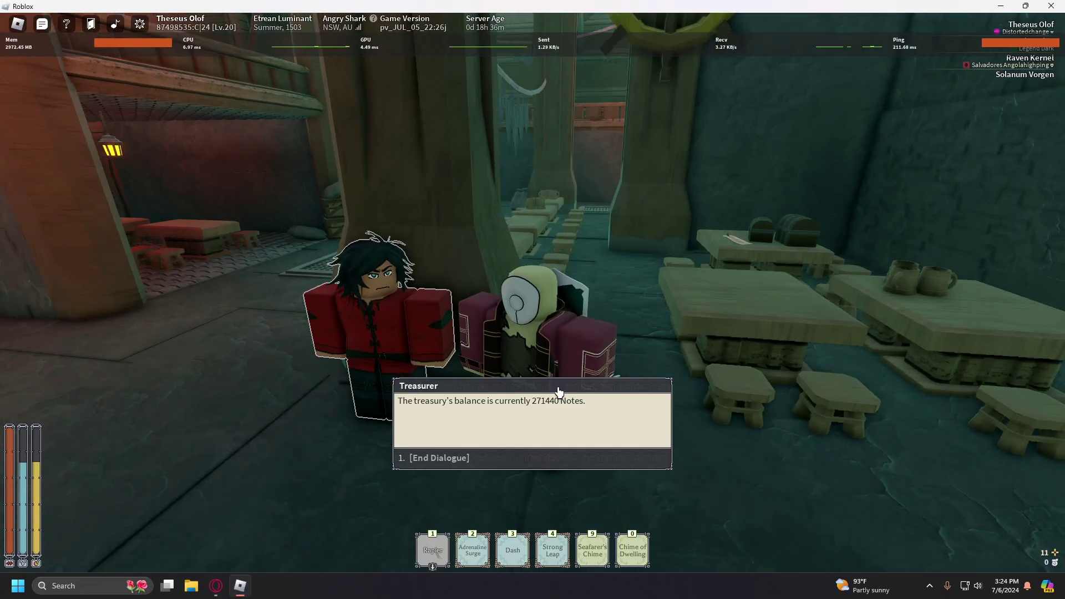
Walk forward in-game, then bring up the Deepwoken Crypt video's details page
{"action": "key", "text": "w"}
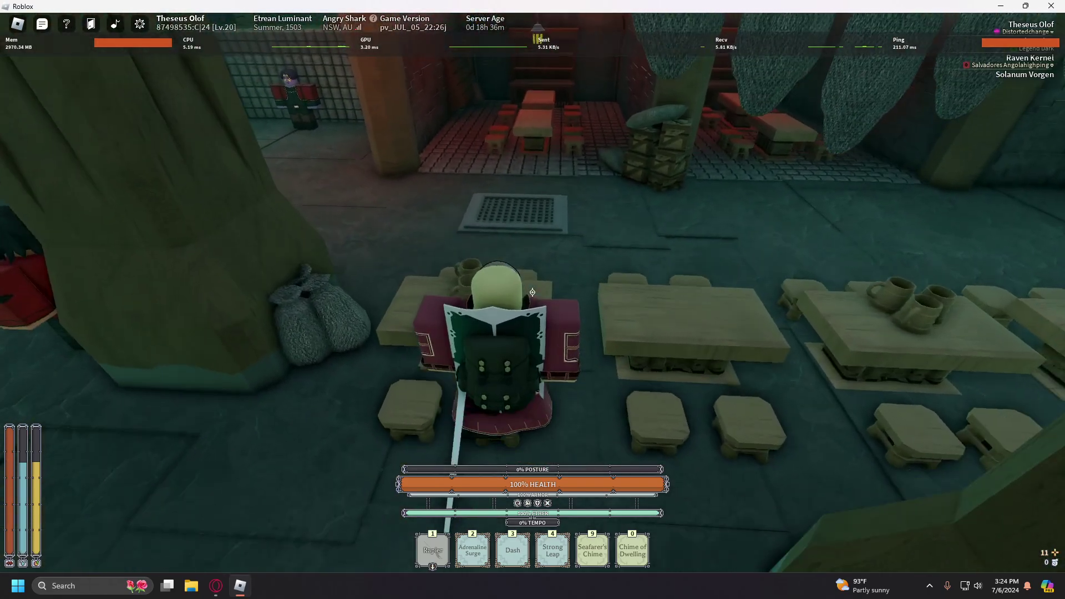
{"action": "key", "text": "alt+Tab"}
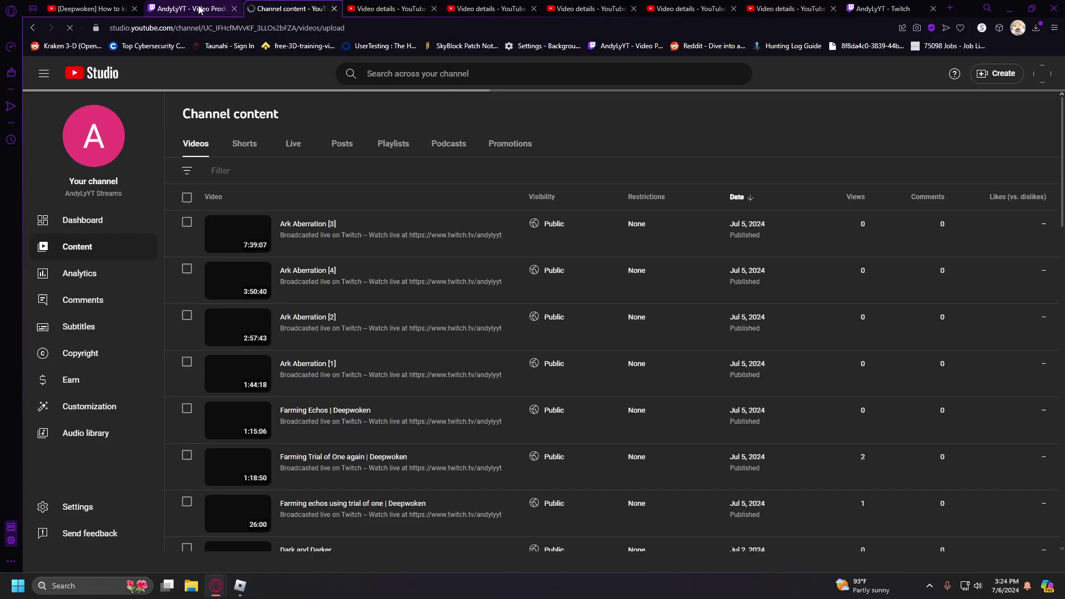
{"action": "key", "text": "ctrl+Tab"}
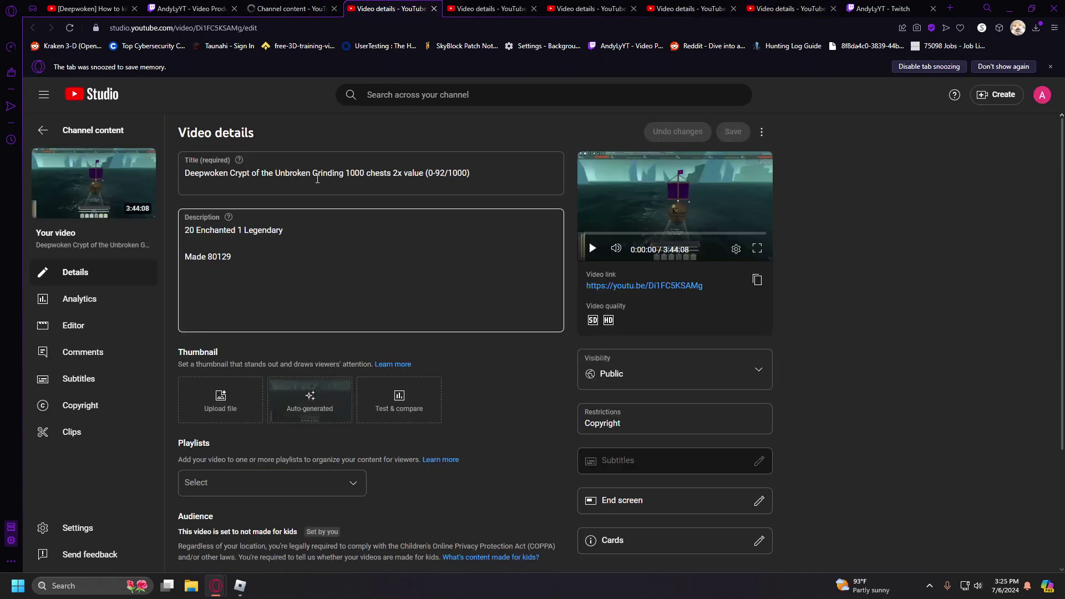
Review the title and the '20 Enchanted 1 Legendary, Made 80129' description
{"action": "left_click_drag", "start_coordinate": [429, 177], "coordinate": [442, 169]}
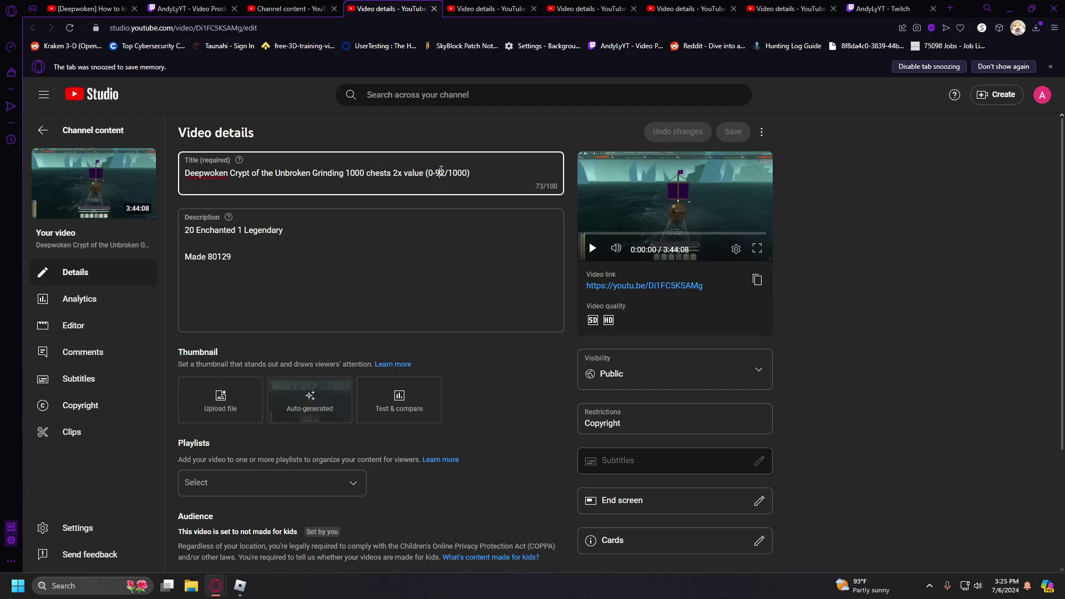
{"action": "left_click", "coordinate": [236, 246]}
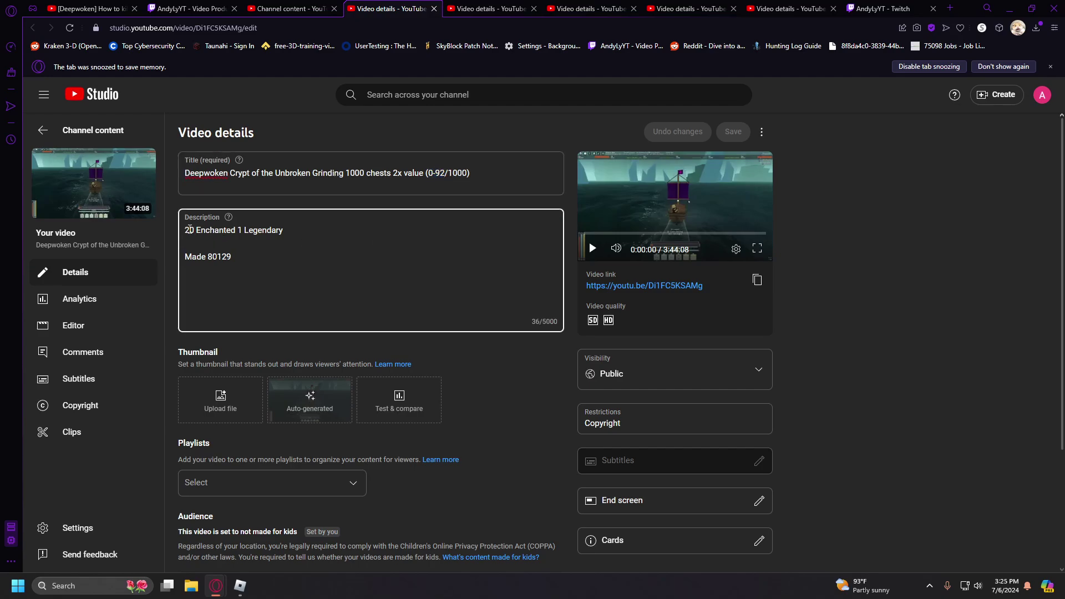
{"action": "left_click_drag", "start_coordinate": [190, 229], "coordinate": [350, 230]}
{"action": "left_click", "coordinate": [265, 246]}
{"action": "key", "text": "ctrl+a"}
{"action": "left_click", "coordinate": [261, 267]}
Clear 266505 and the old history from the Desmos calculator
{"action": "left_click", "coordinate": [246, 522]}
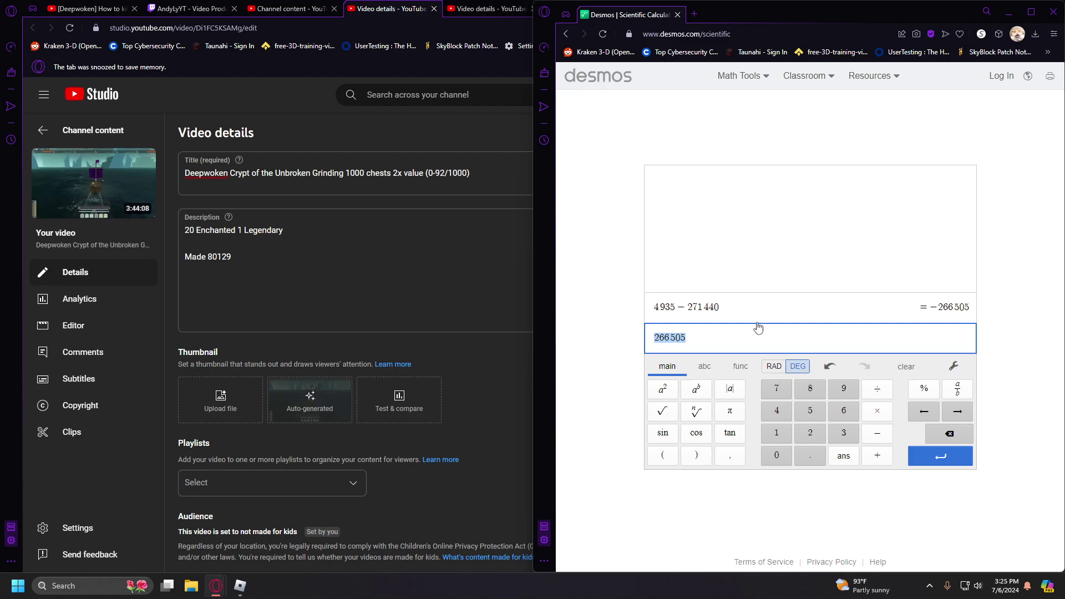
{"action": "key", "text": "ctrl+a"}
{"action": "key", "text": "BackSpace"}
{"action": "key", "text": "BackSpace"}
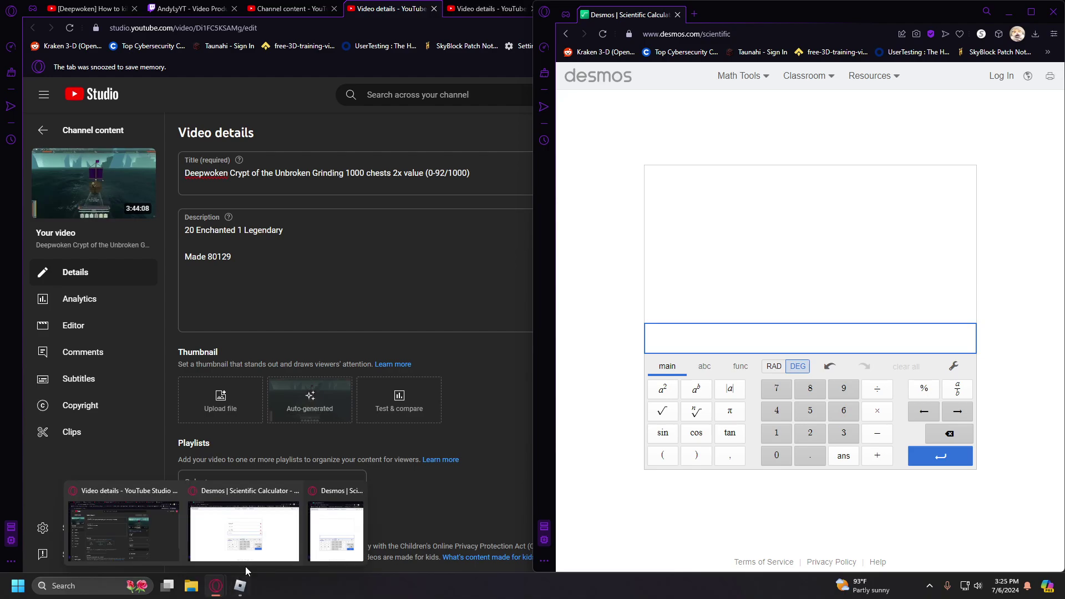
{"action": "mouse_move", "coordinate": [215, 586]}
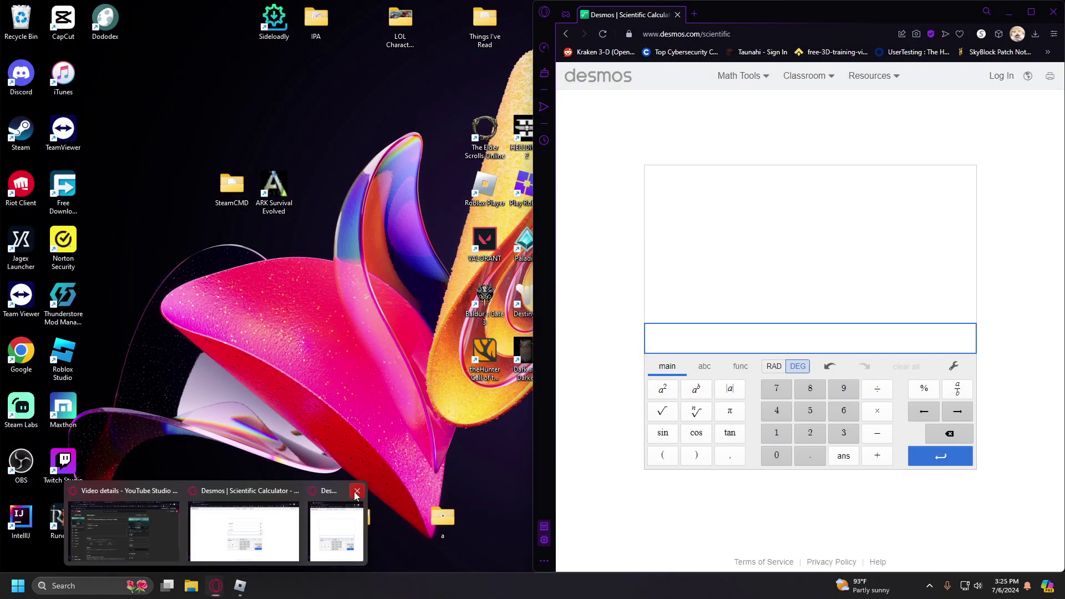
Close the duplicate Desmos window and tile Desmos right, YouTube Studio left
{"action": "left_click", "coordinate": [357, 491]}
{"action": "left_click", "coordinate": [249, 524]}
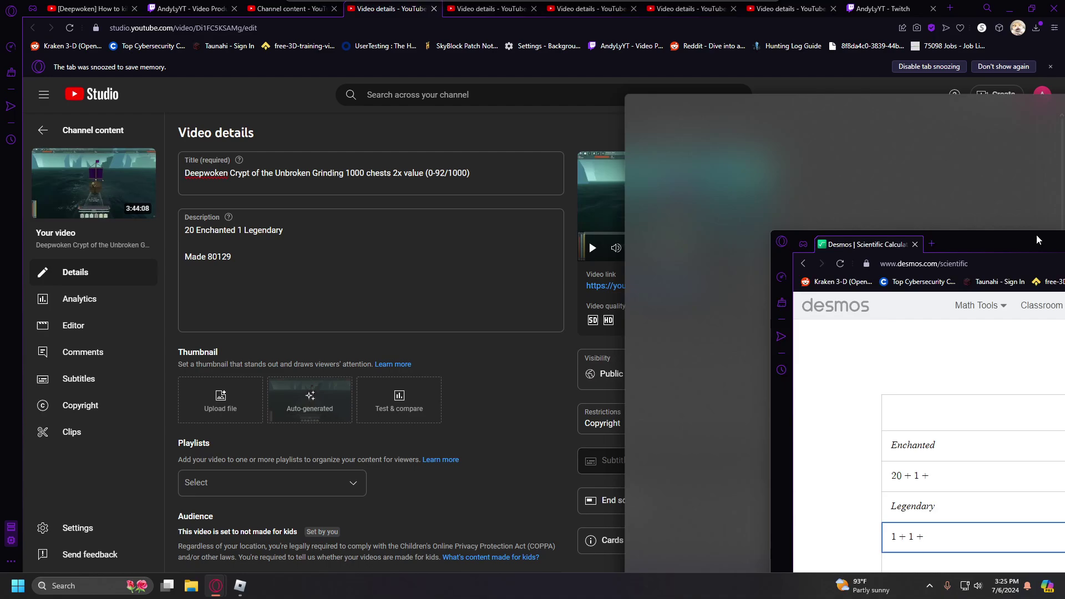
{"action": "left_click_drag", "start_coordinate": [850, 9], "coordinate": [1064, 237]}
{"action": "left_click", "coordinate": [283, 184]}
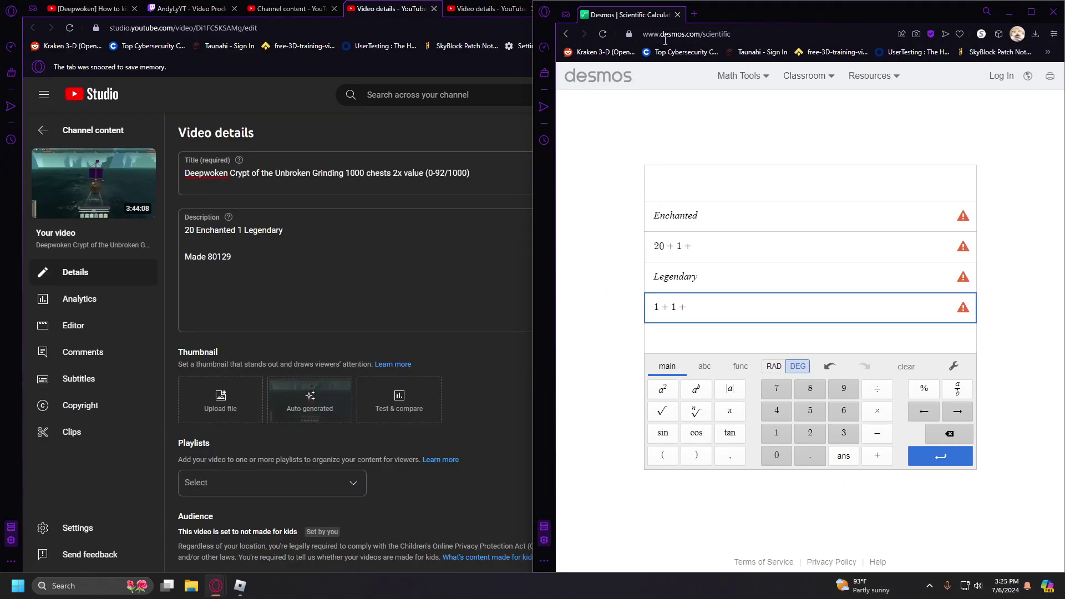
Add a Notes label row in Desmos with 80129 beneath it
{"action": "left_click", "coordinate": [734, 336]}
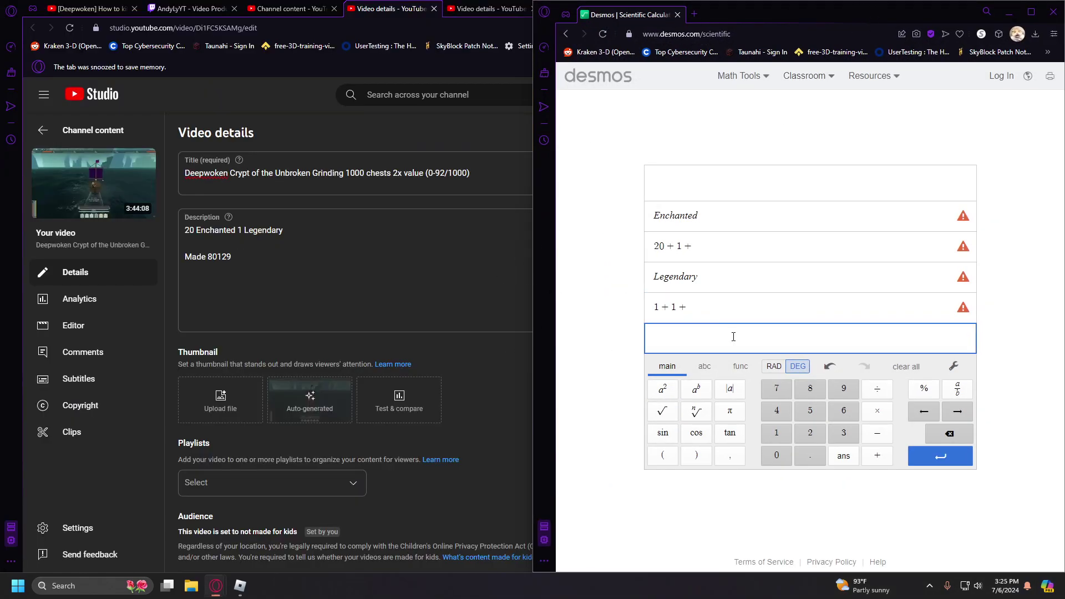
{"action": "type", "text": "es"}
{"action": "key", "text": "Return"}
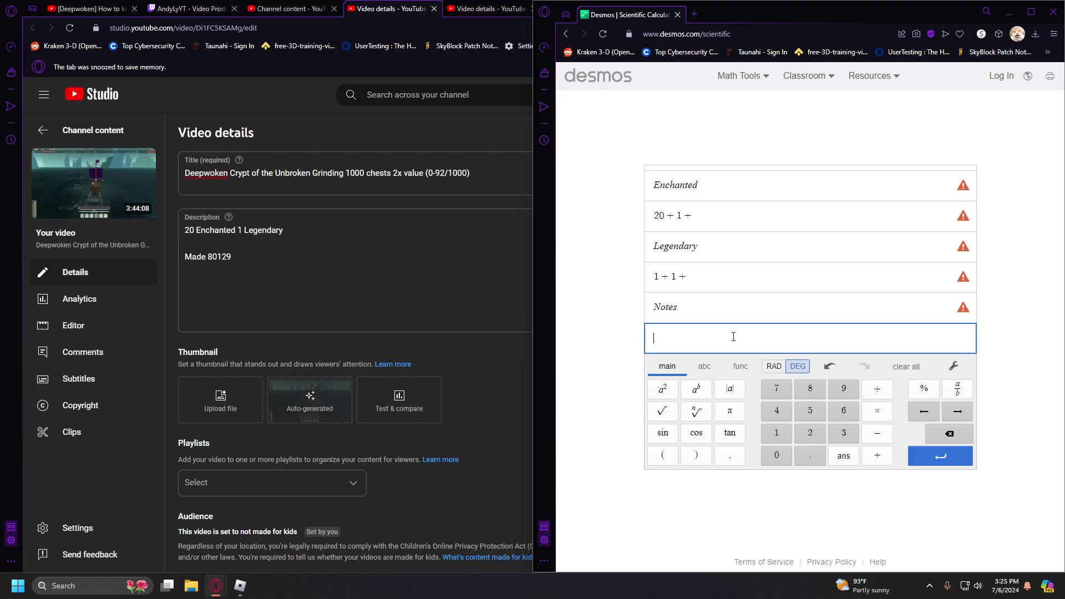
{"action": "left_click", "coordinate": [668, 219]}
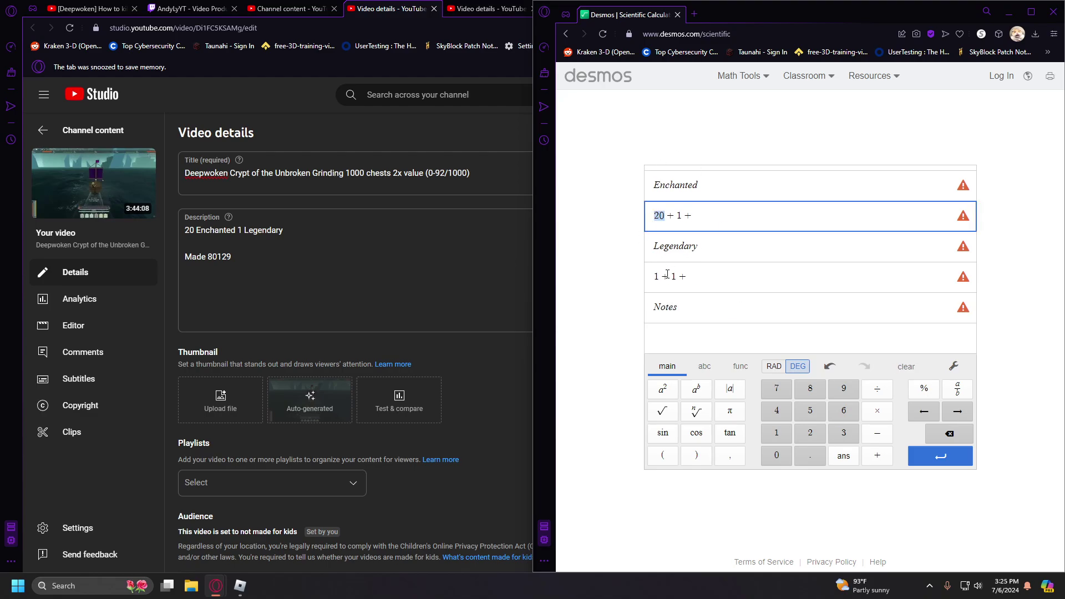
{"action": "left_click", "coordinate": [658, 278]}
{"action": "left_click", "coordinate": [659, 308]}
{"action": "left_click", "coordinate": [662, 332]}
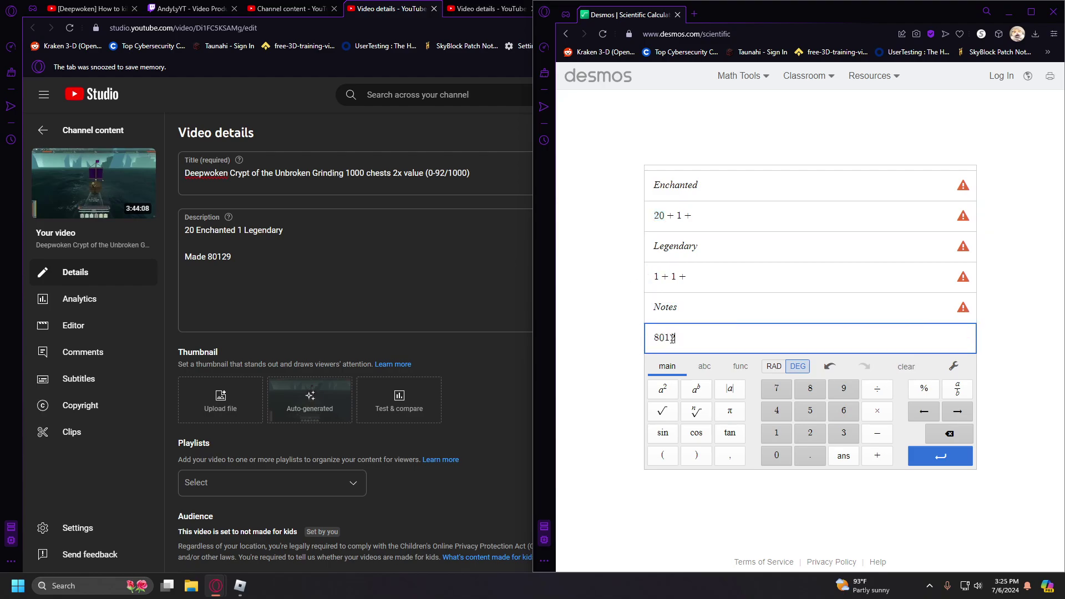
{"action": "left_click", "coordinate": [599, 496]}
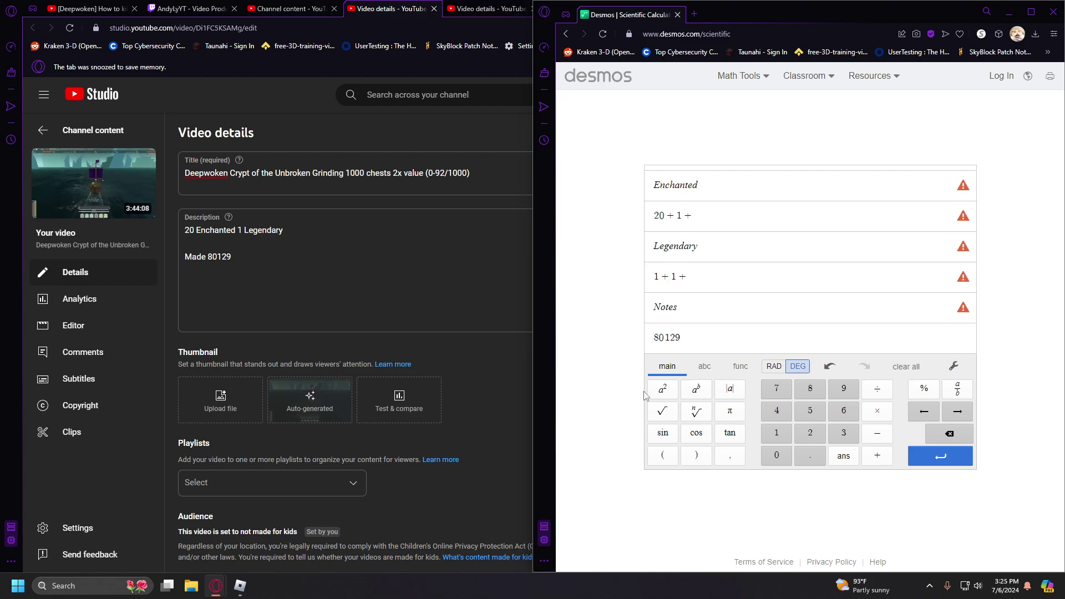
{"action": "left_click", "coordinate": [363, 276]}
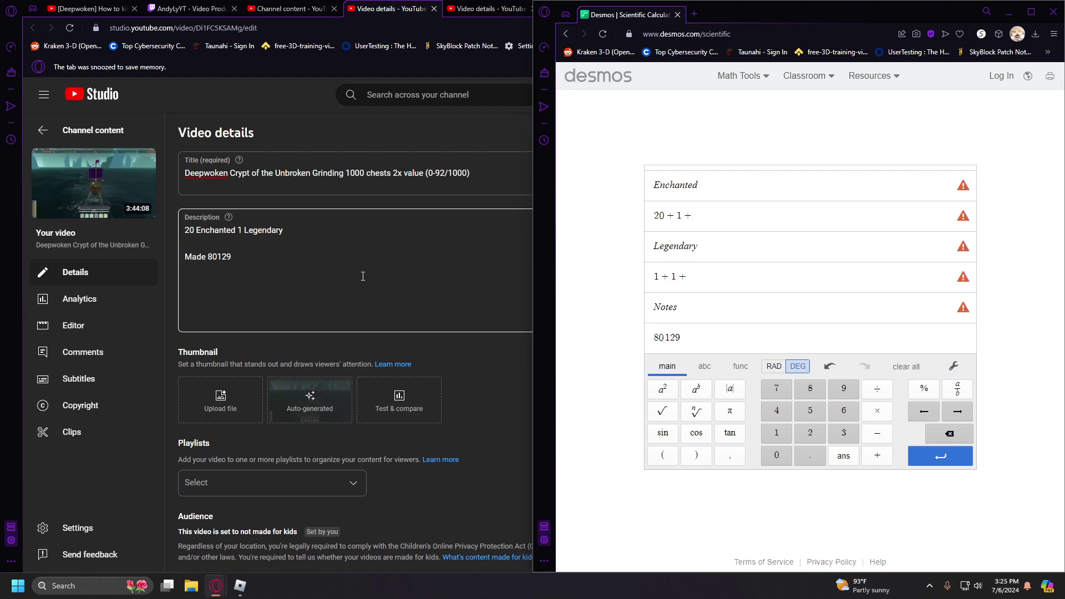
Close the finished details page and review the 92-118 video's title and loot counts
{"action": "left_click", "coordinate": [432, 11]}
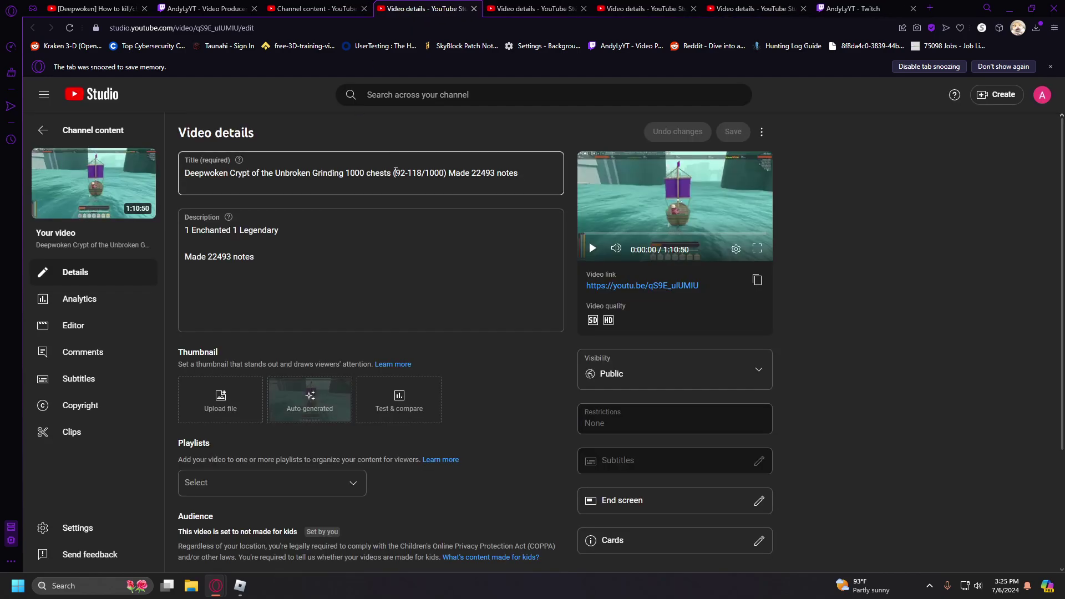
{"action": "left_click_drag", "start_coordinate": [395, 172], "coordinate": [424, 172]}
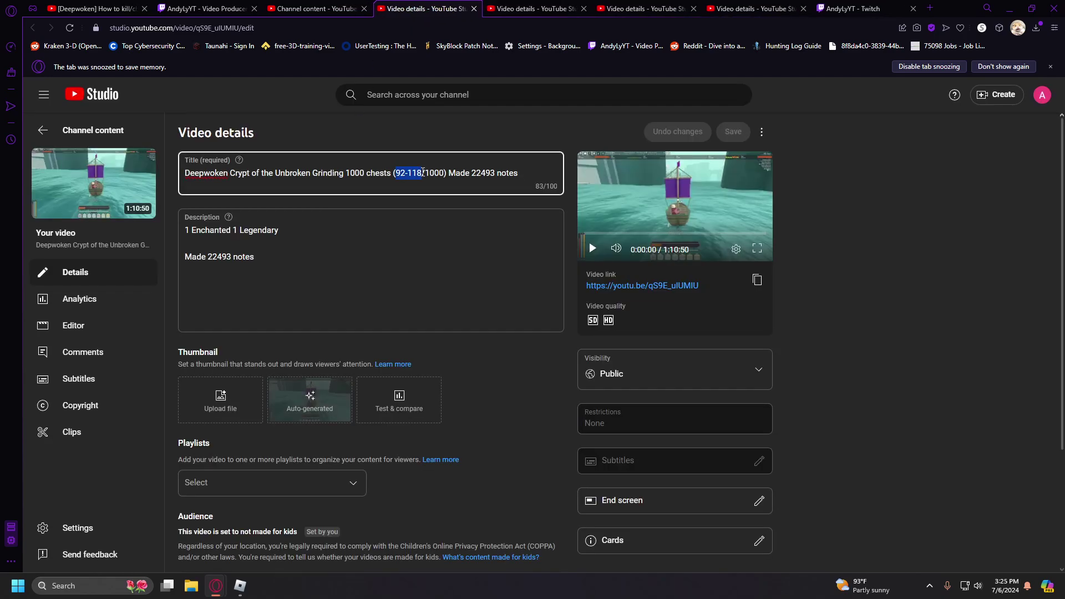
{"action": "left_click", "coordinate": [416, 244]}
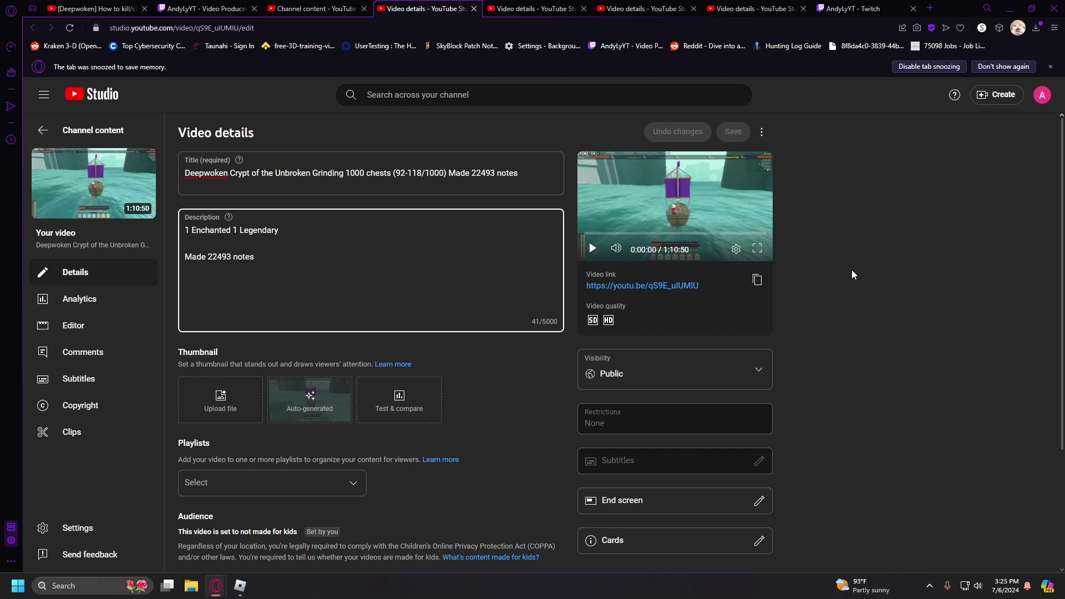
Append + 22493 to the Notes sum in Desmos
{"action": "key", "text": "alt+Tab"}
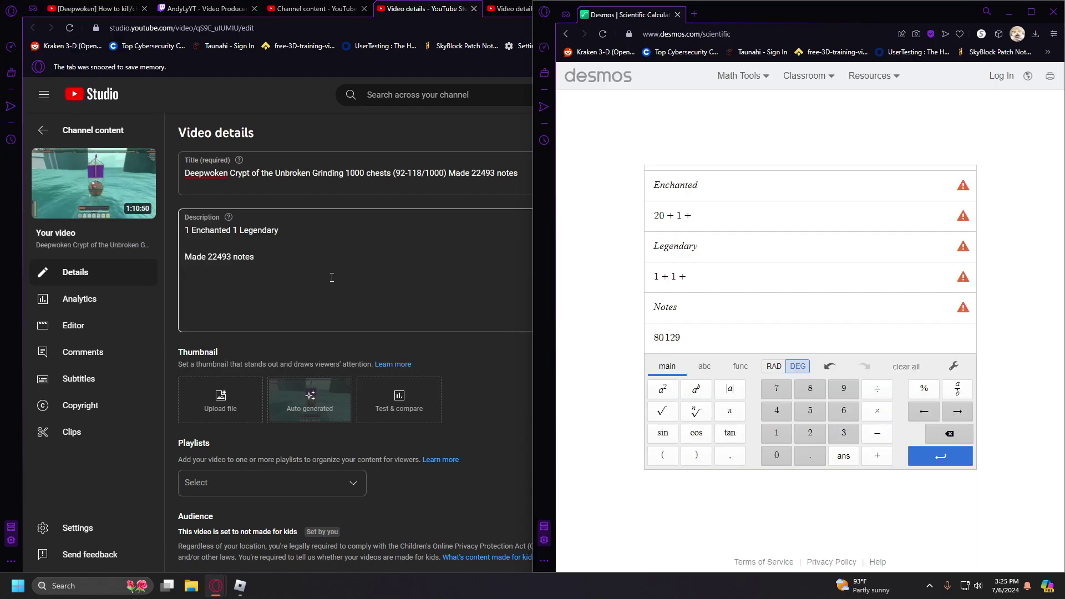
{"action": "left_click", "coordinate": [694, 335]}
{"action": "type", "text": "+ 22493"}
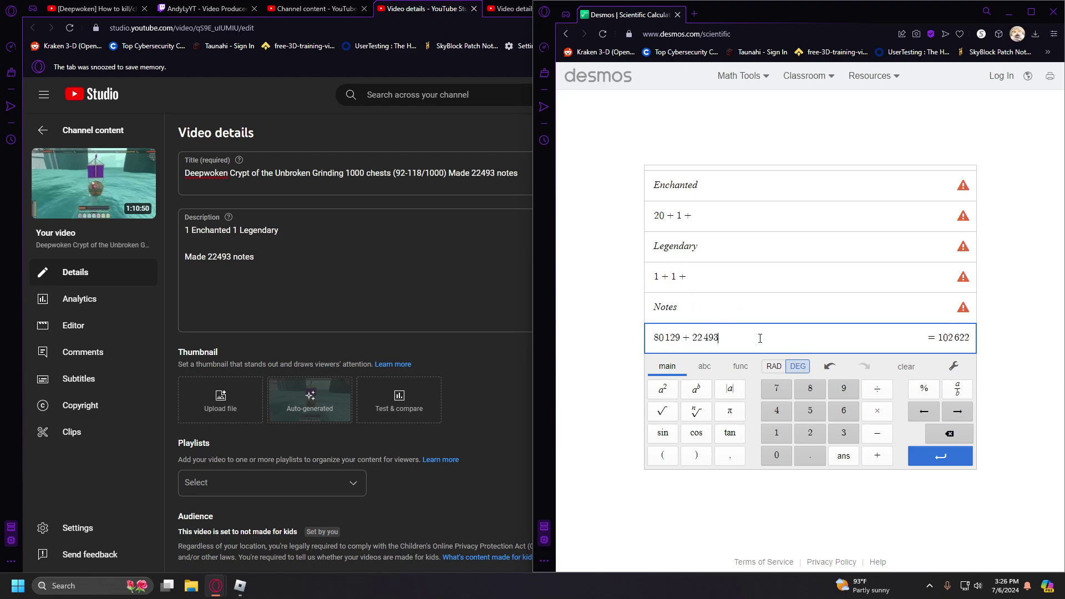
{"action": "type", "text": "+"}
{"action": "key", "text": "Up"}
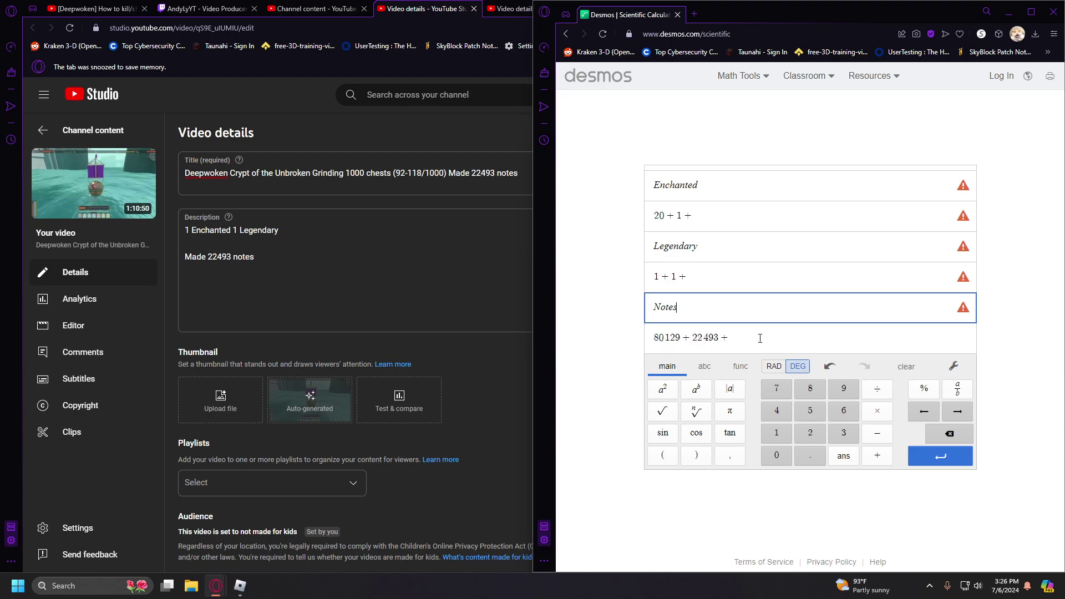
{"action": "key", "text": "Up"}
{"action": "left_click", "coordinate": [524, 191]}
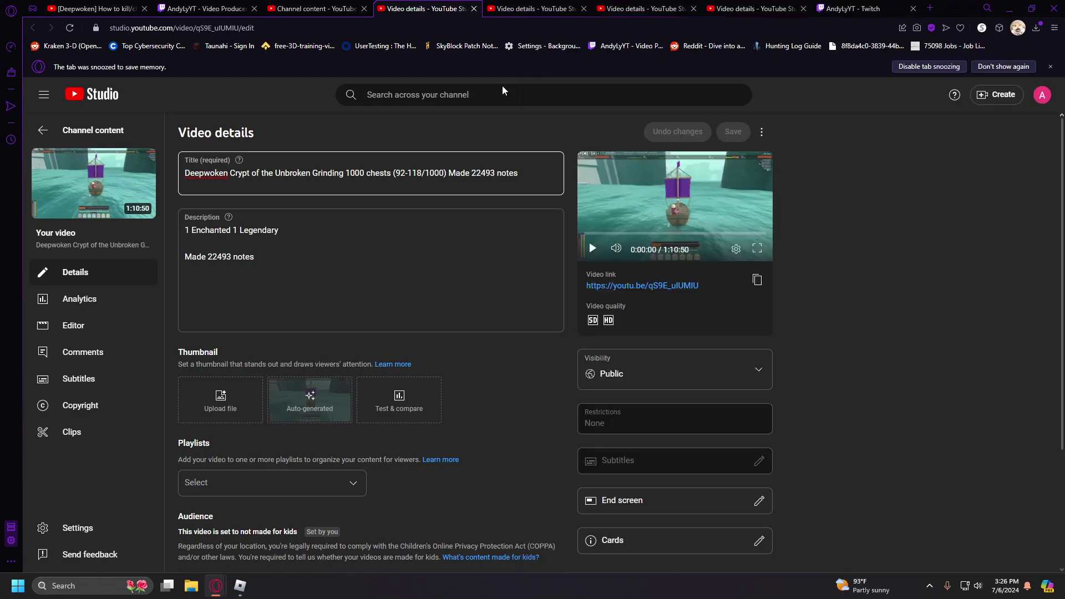
Open the 118-233 video and read its 22 Enchanted, 0 Legendary, 87410 Notes
{"action": "left_click", "coordinate": [473, 8]}
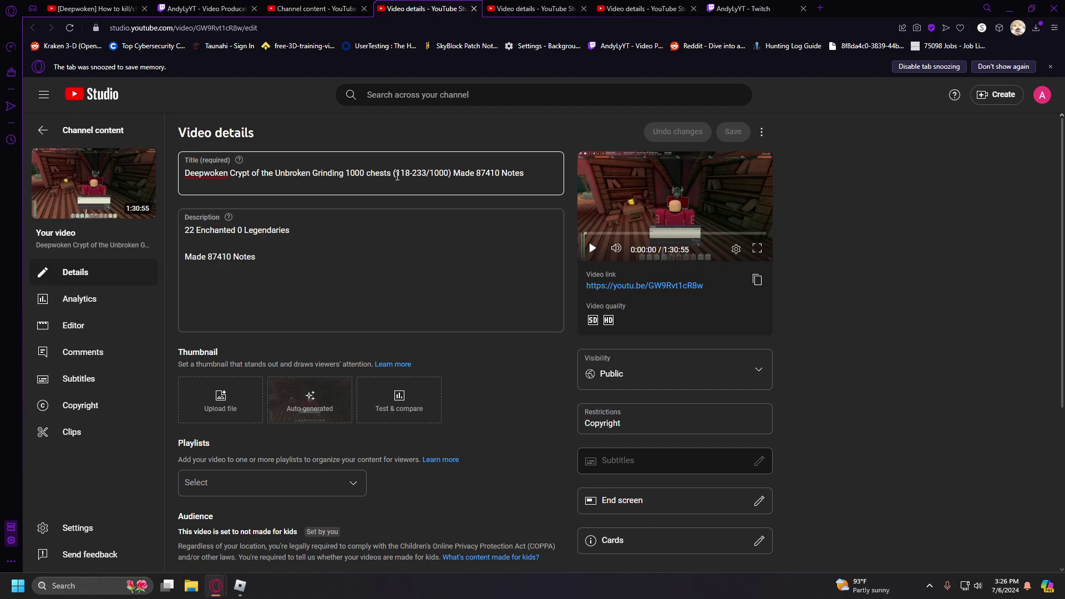
{"action": "left_click_drag", "start_coordinate": [395, 173], "coordinate": [417, 171]}
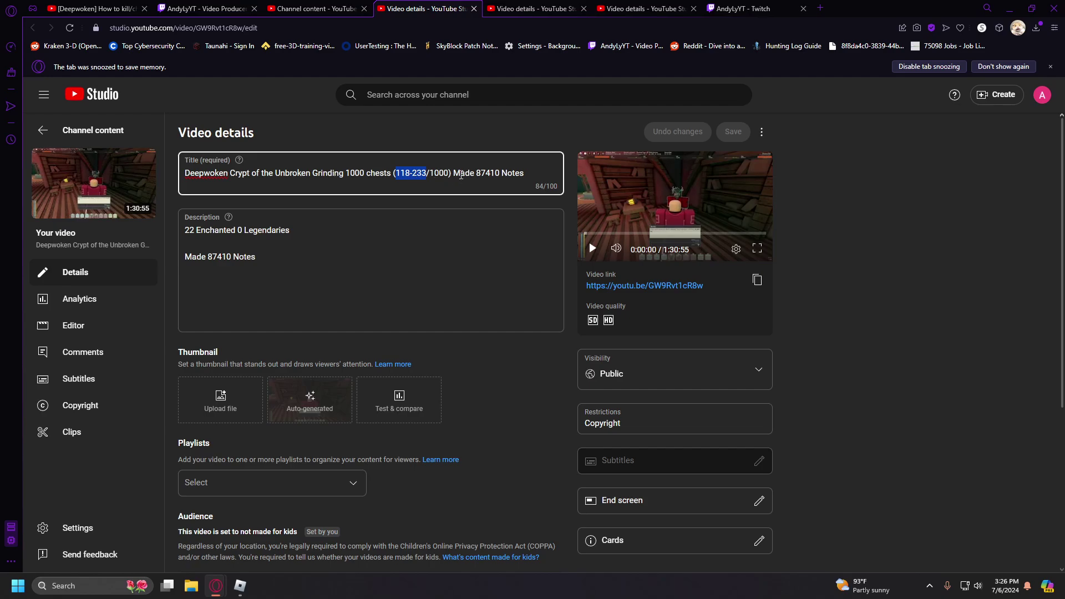
{"action": "triple_click", "coordinate": [309, 225]}
{"action": "left_click", "coordinate": [264, 259]}
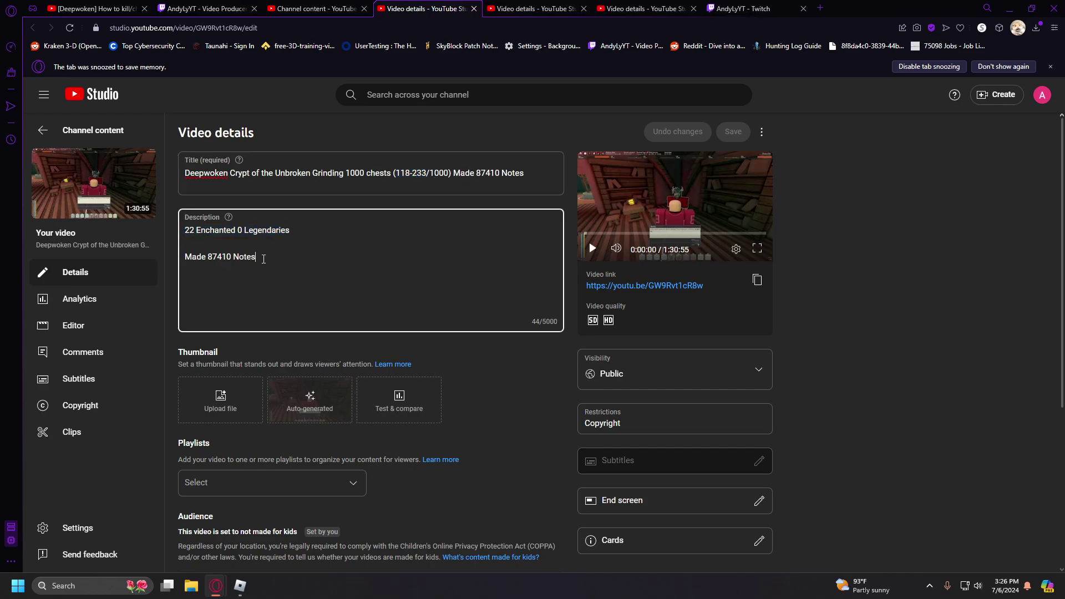
{"action": "key", "text": "ctrl+a"}
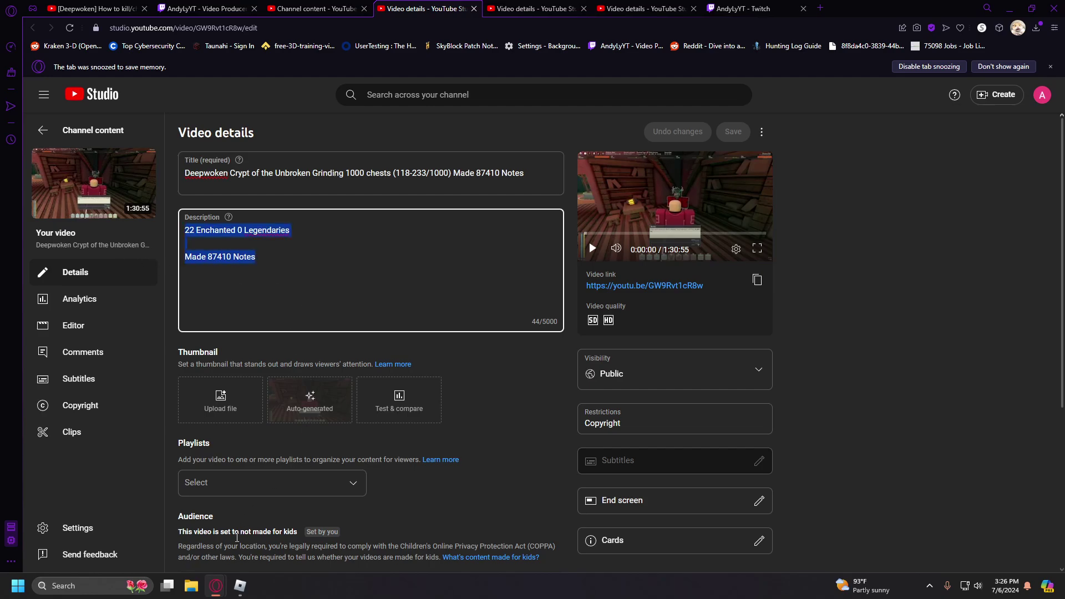
{"action": "left_click", "coordinate": [290, 309]}
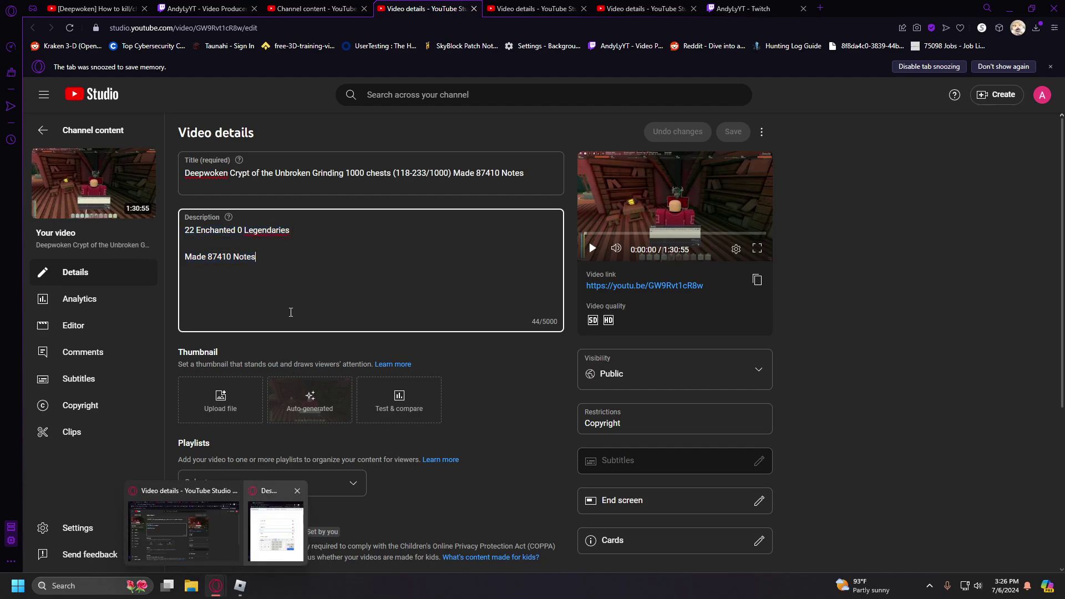
Add 0 to Legendary, 22 to Enchanted and 87410 to Notes in Desmos
{"action": "left_click", "coordinate": [275, 524]}
{"action": "left_click", "coordinate": [742, 219]}
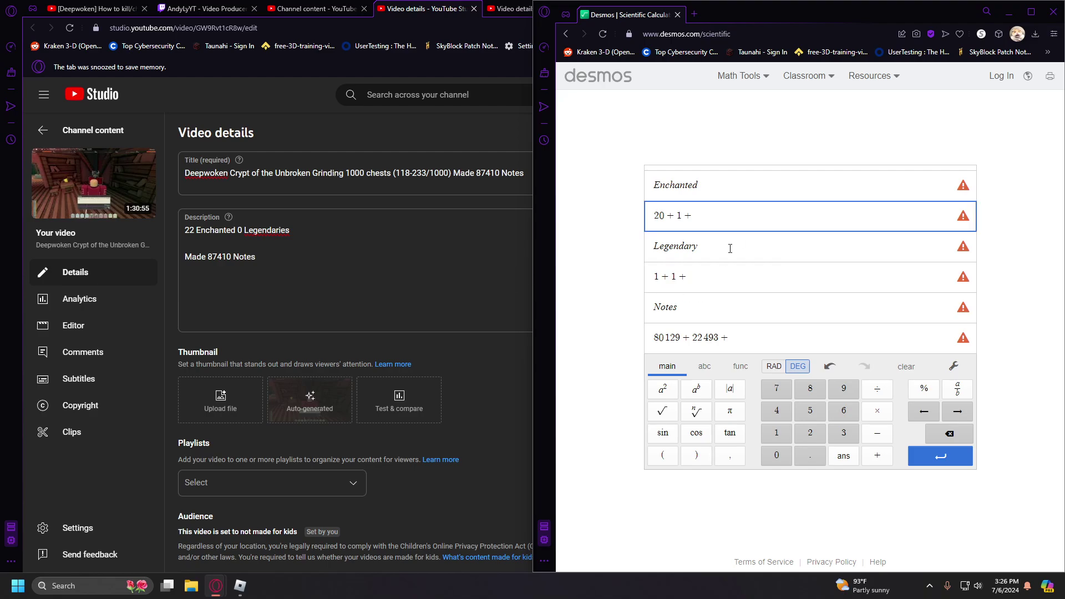
{"action": "left_click", "coordinate": [718, 279]}
{"action": "type", "text": "0 +"}
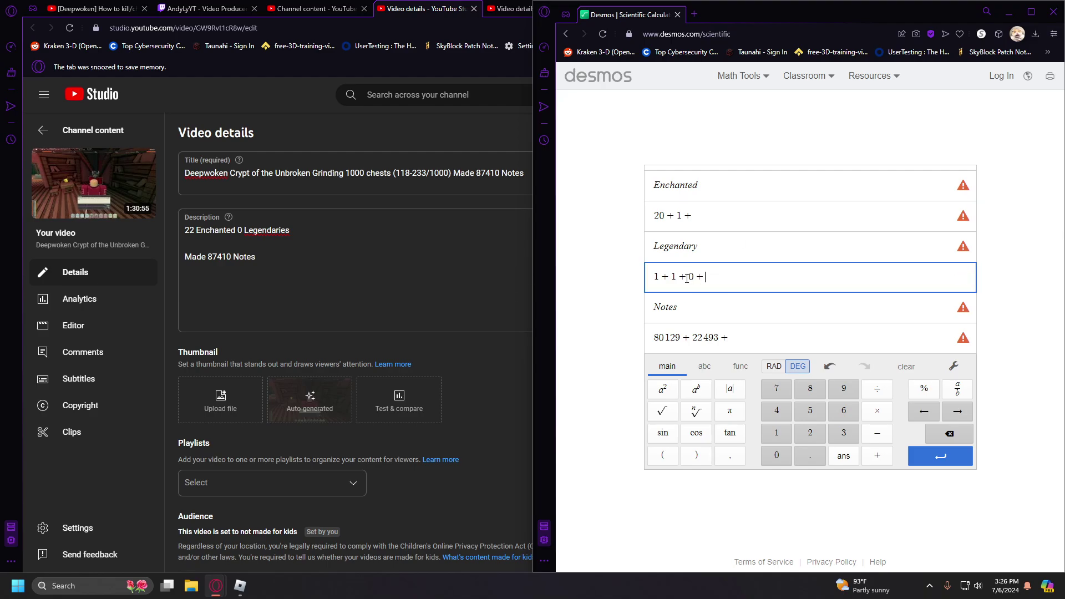
{"action": "left_click", "coordinate": [736, 223]}
{"action": "type", "text": "22 +"}
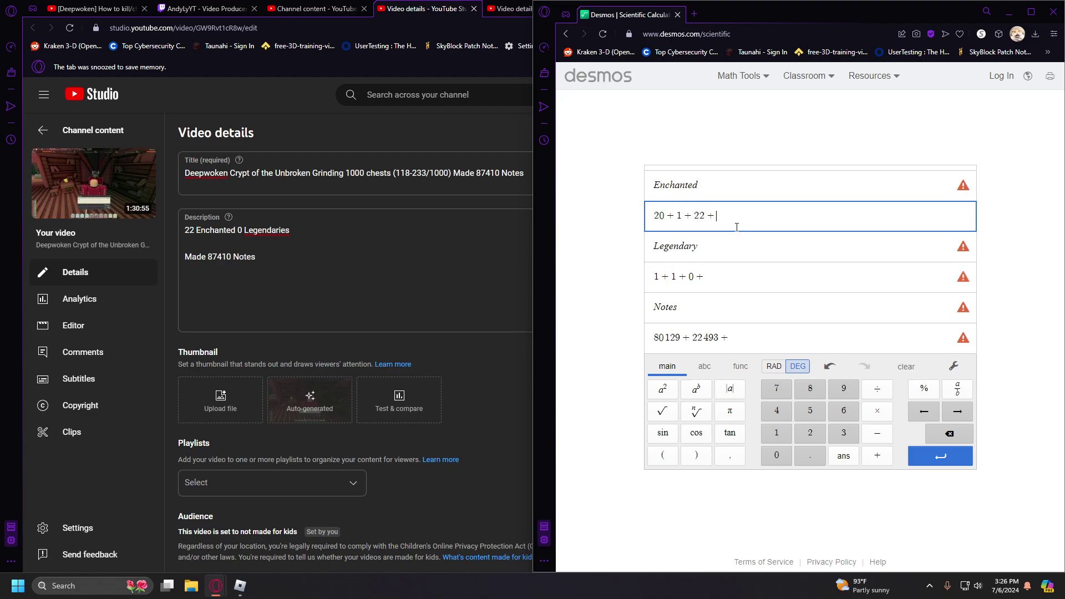
{"action": "key", "text": "Down"}
{"action": "key", "text": "Down"}
{"action": "key", "text": "Down"}
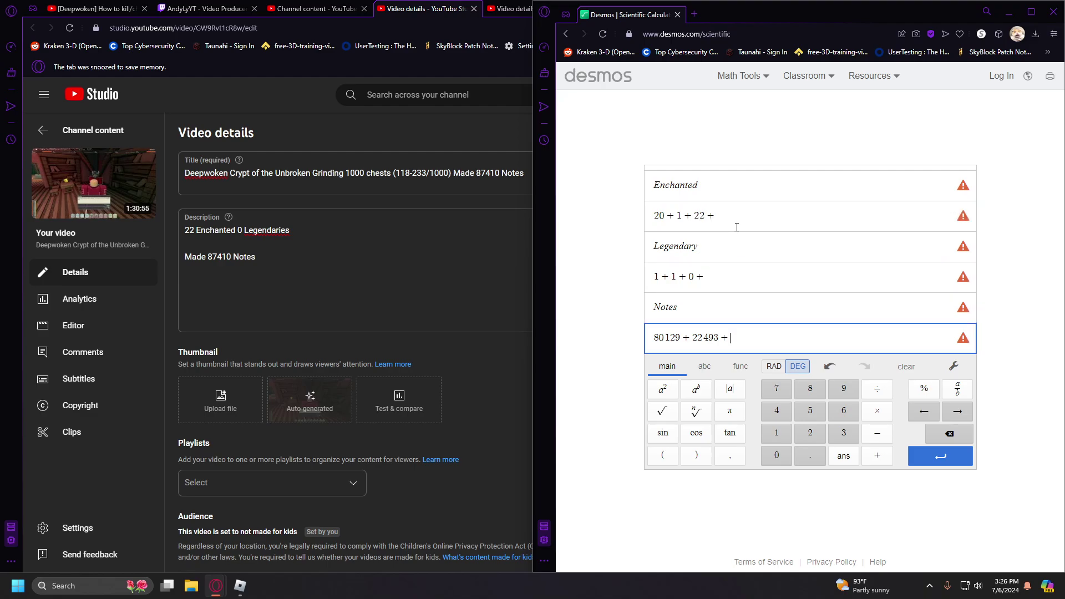
{"action": "type", "text": "867"}
{"action": "key", "text": "BackSpace"}
{"action": "key", "text": "BackSpace"}
{"action": "type", "text": "7"}
{"action": "type", "text": "410 +"}
{"action": "left_click", "coordinate": [489, 454]}
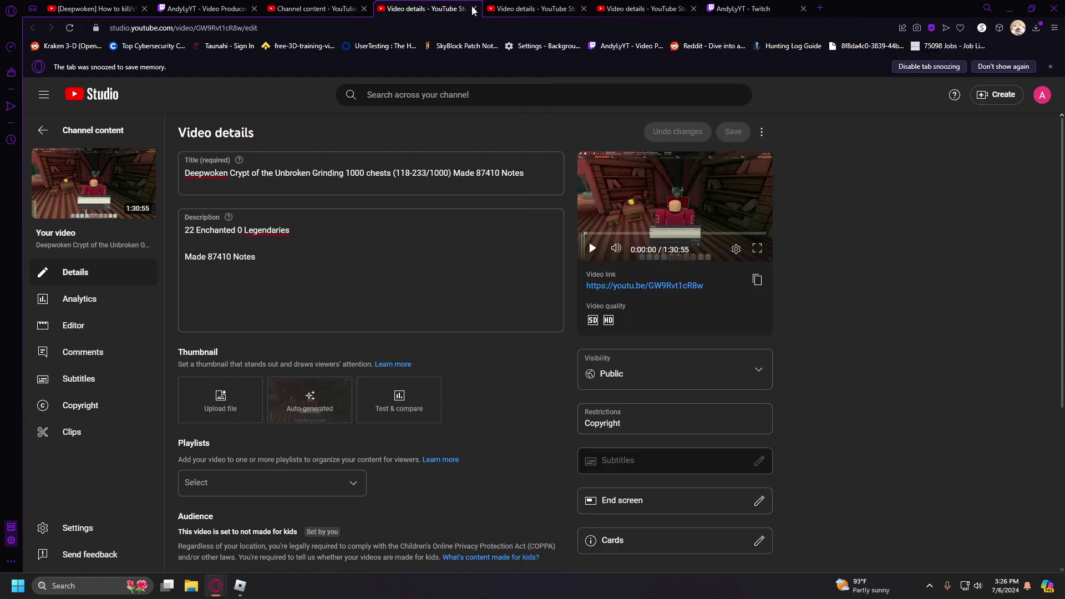
Bring up the 233-385/1000 video's details and highlight its chest range in the title
{"action": "left_click", "coordinate": [475, 9]}
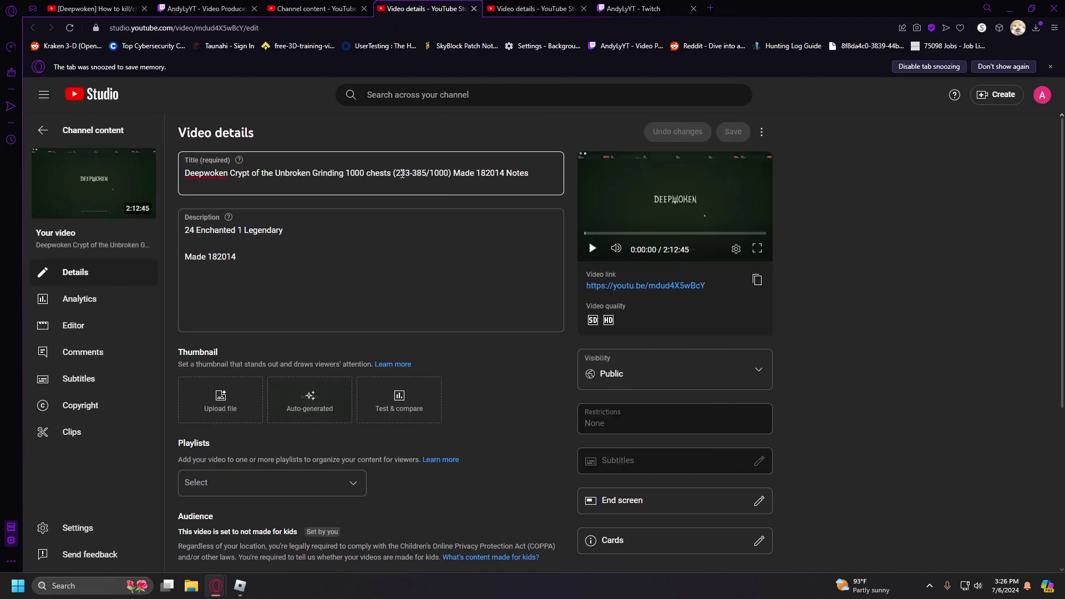
{"action": "left_click", "coordinate": [403, 175]}
{"action": "left_click_drag", "start_coordinate": [394, 174], "coordinate": [431, 175]}
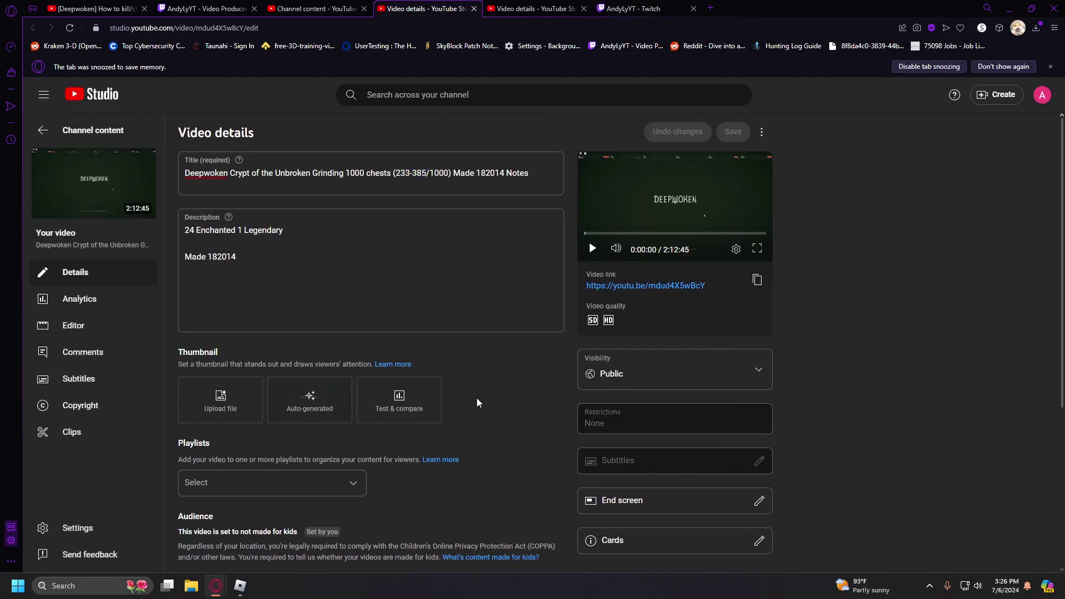
{"action": "left_click", "coordinate": [315, 9]}
{"action": "left_click", "coordinate": [405, 8]}
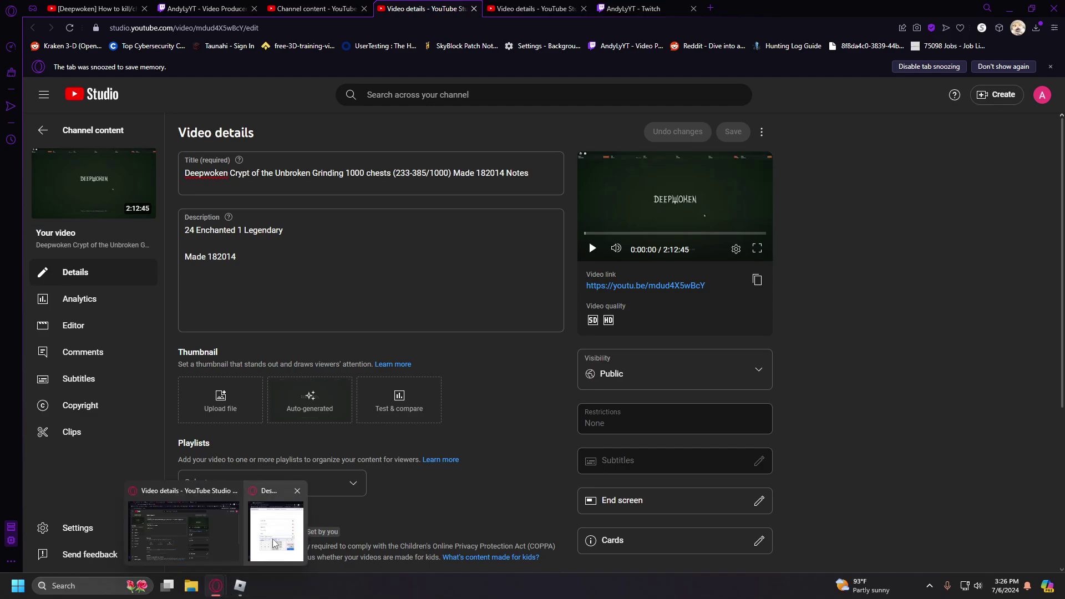
Append +24 Enchanted, +1 Legendary and +182014 Notes to the Desmos sums
{"action": "left_click", "coordinate": [273, 544]}
{"action": "left_click", "coordinate": [751, 216]}
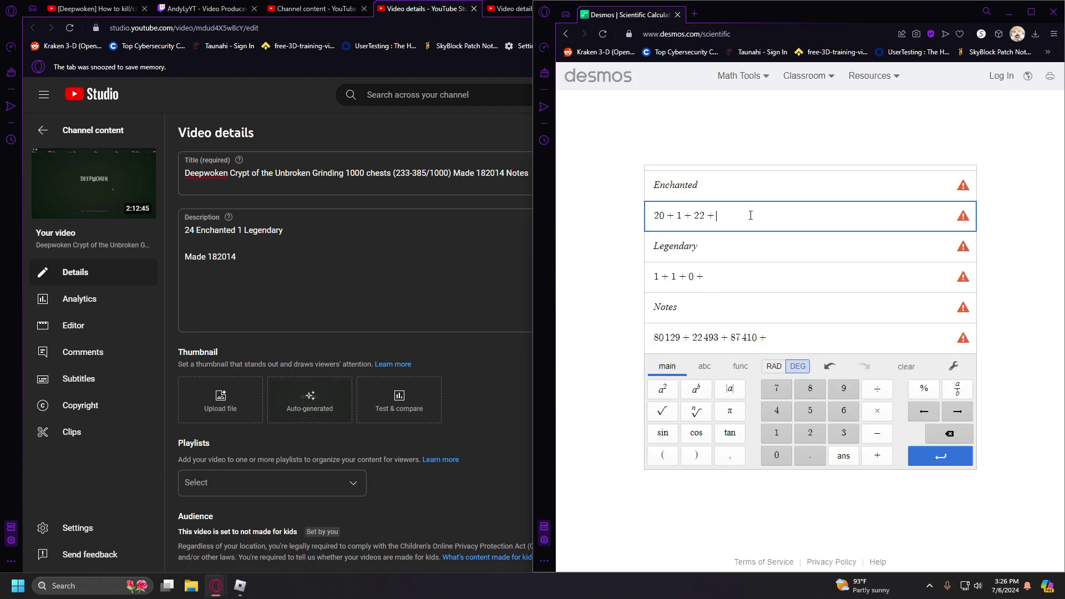
{"action": "type", "text": "24"}
{"action": "left_click", "coordinate": [737, 277]}
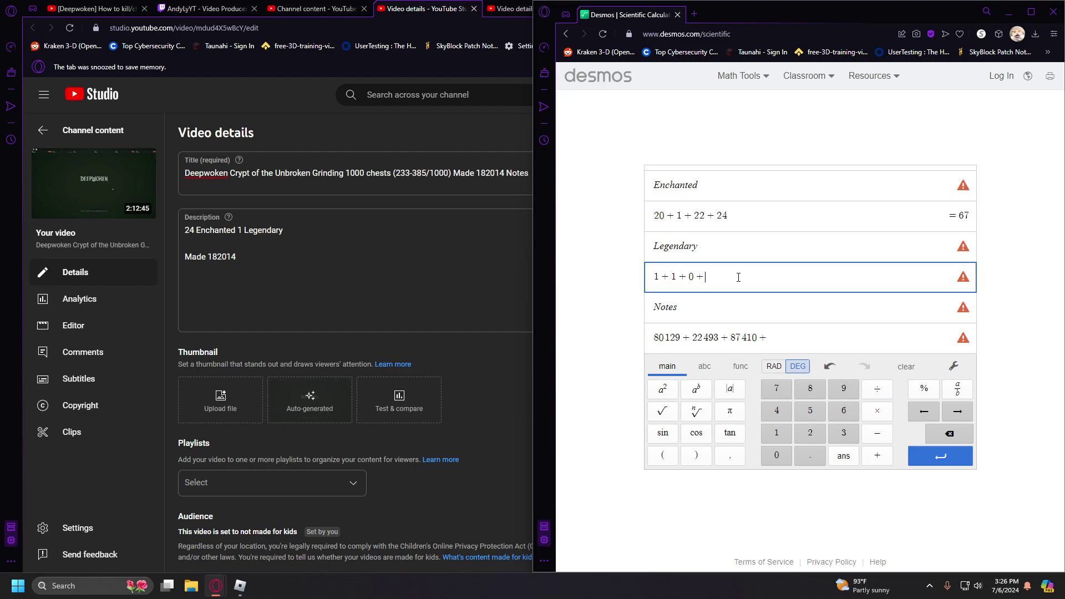
{"action": "type", "text": "1"}
{"action": "left_click", "coordinate": [782, 338]}
{"action": "type", "text": "180"}
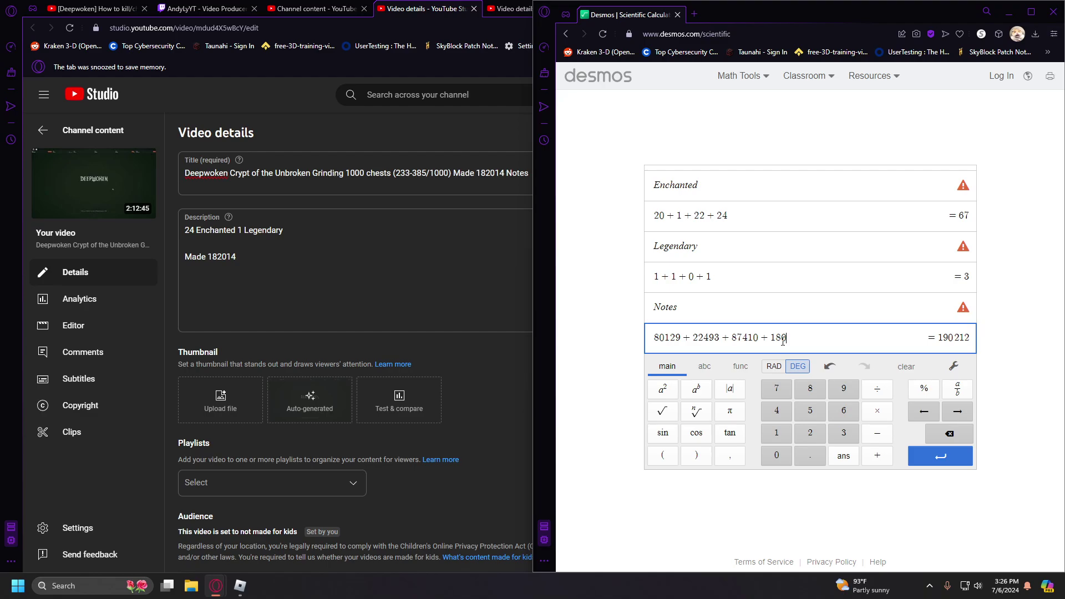
{"action": "key", "text": "BackSpace"}
{"action": "type", "text": "2"}
{"action": "type", "text": "01"}
{"action": "type", "text": "4"}
{"action": "left_click", "coordinate": [1013, 359]}
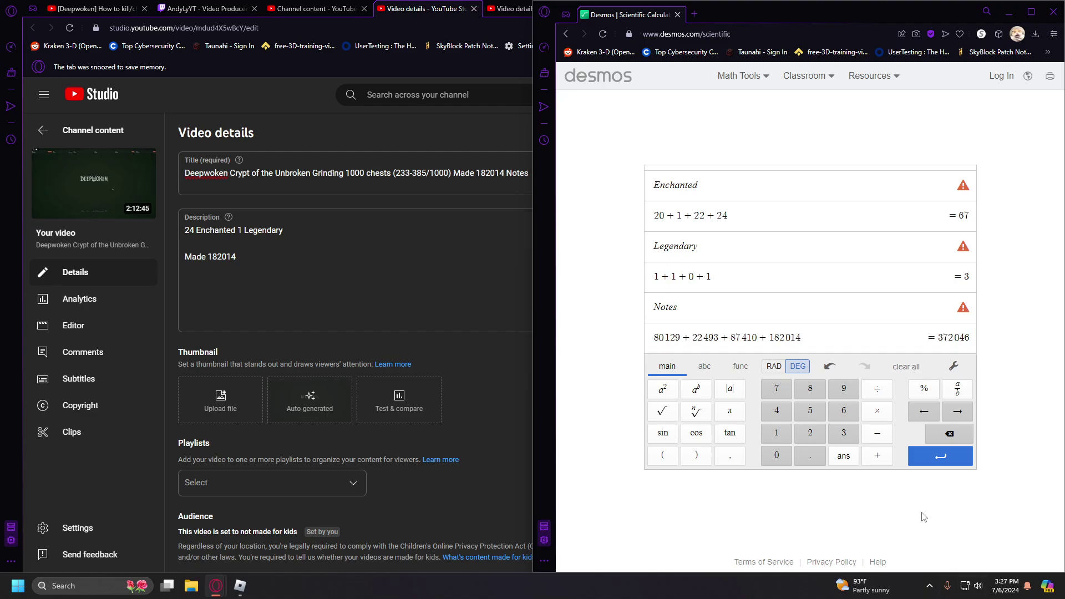
{"action": "left_click", "coordinate": [367, 312]}
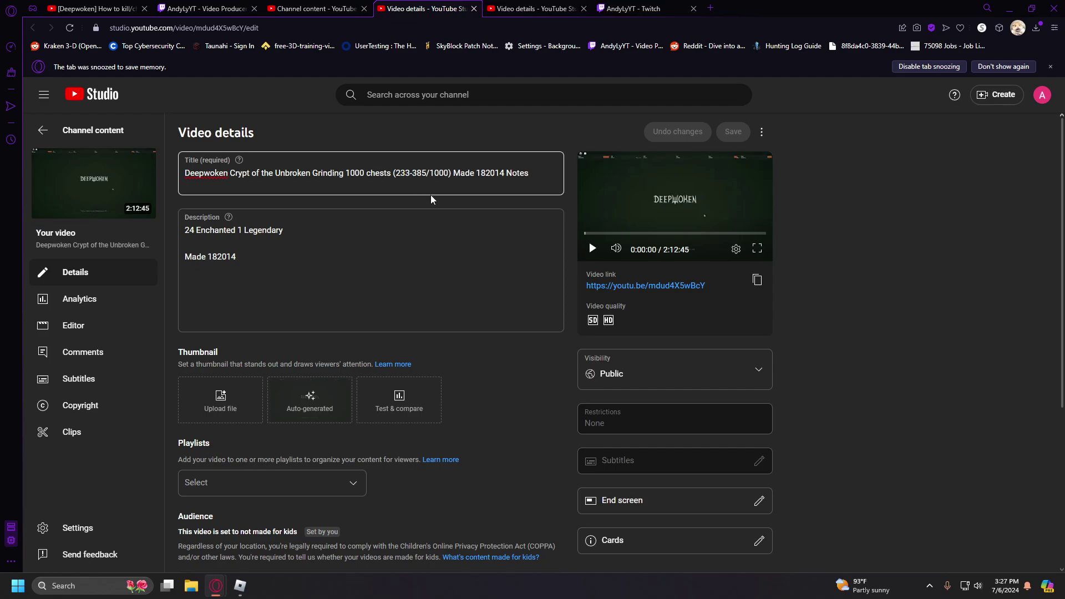
Save 'Opened 152 Chests' in the 233-385 description, then move to the 385-650 video
{"action": "left_click", "coordinate": [433, 300]}
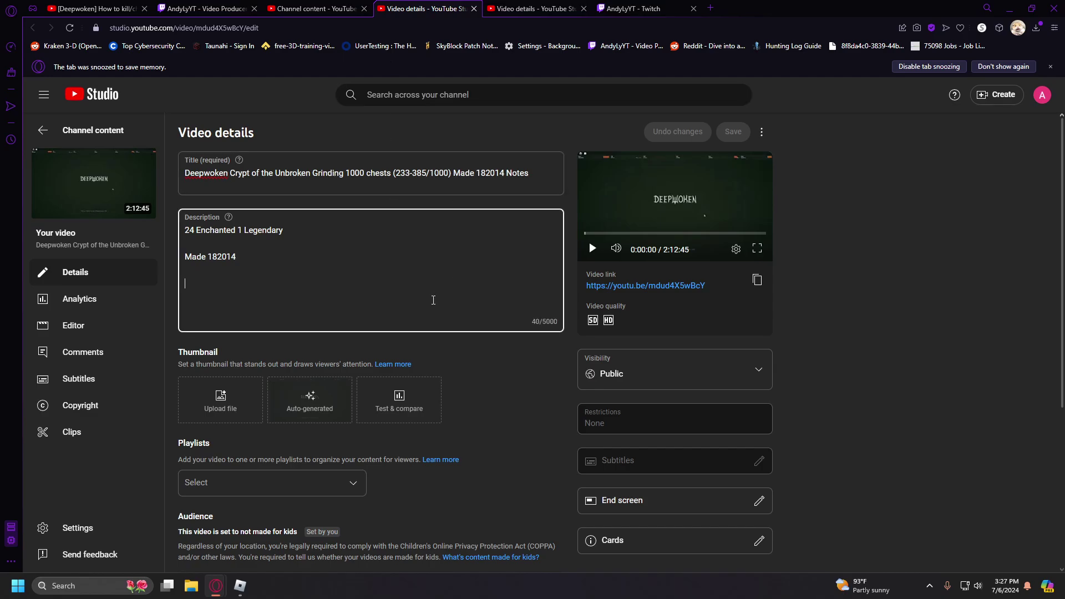
{"action": "type", "text": "Opened "}
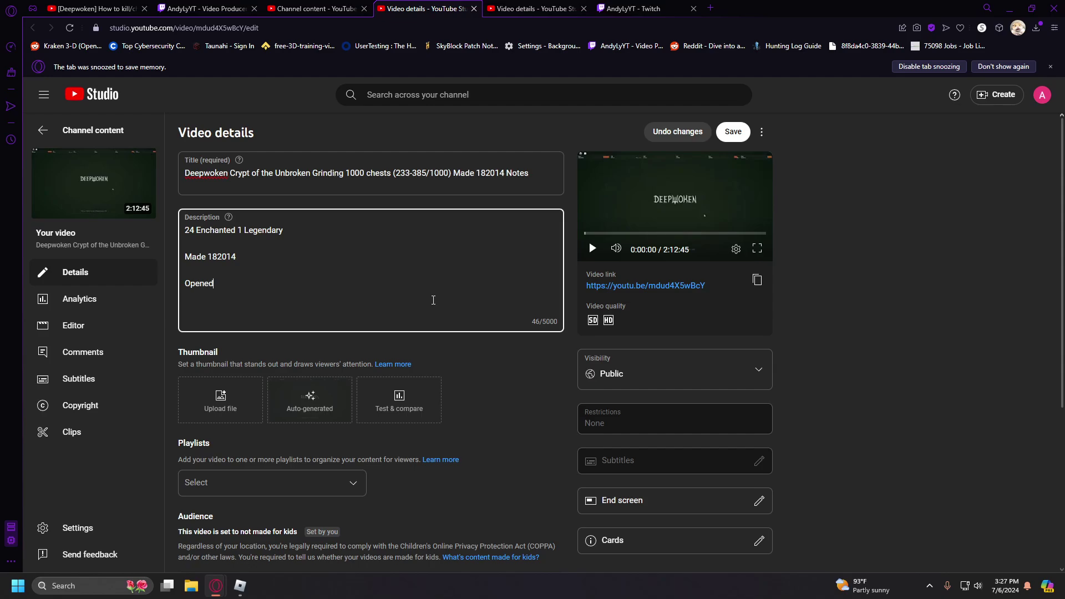
{"action": "type", "text": "152 C"}
{"action": "type", "text": "hests"}
{"action": "key", "text": "ctrl+a"}
{"action": "left_click", "coordinate": [379, 284]}
{"action": "left_click", "coordinate": [733, 132]}
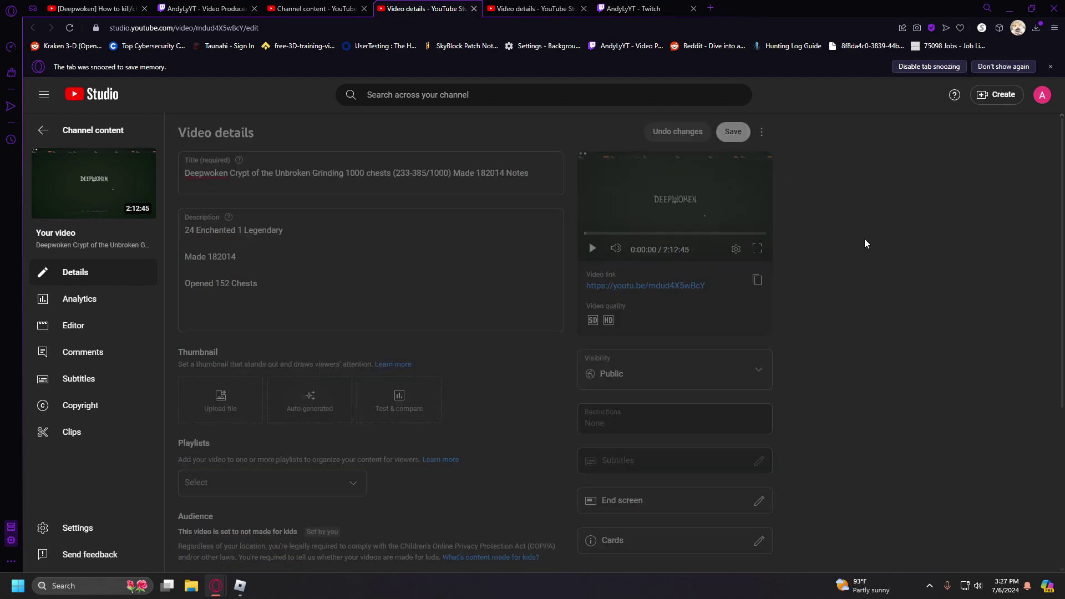
{"action": "key", "text": "ctrl+Tab"}
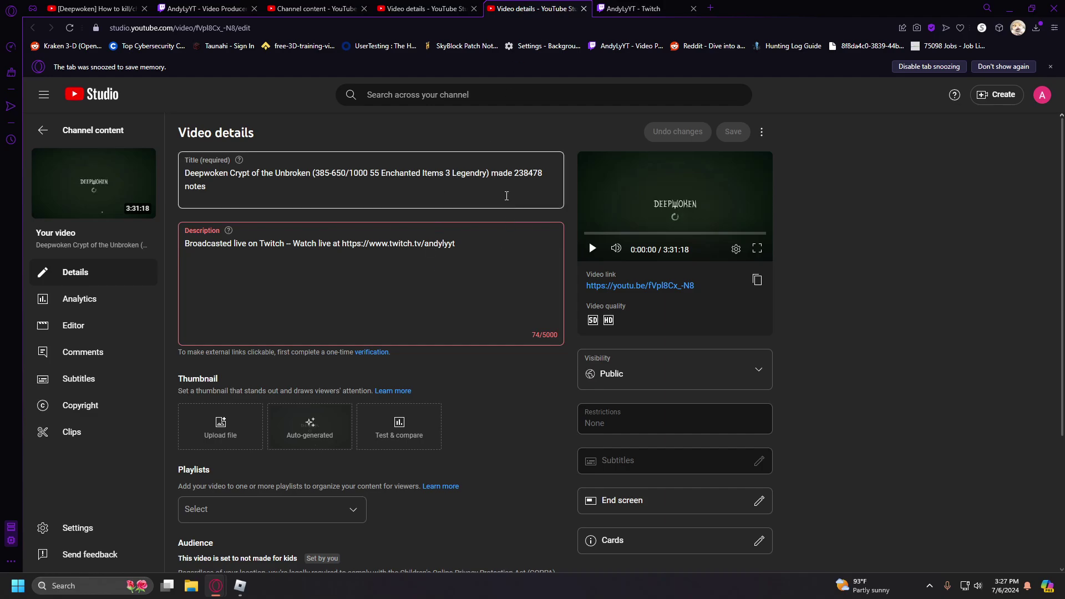
{"action": "left_click_drag", "start_coordinate": [508, 194], "coordinate": [497, 170]}
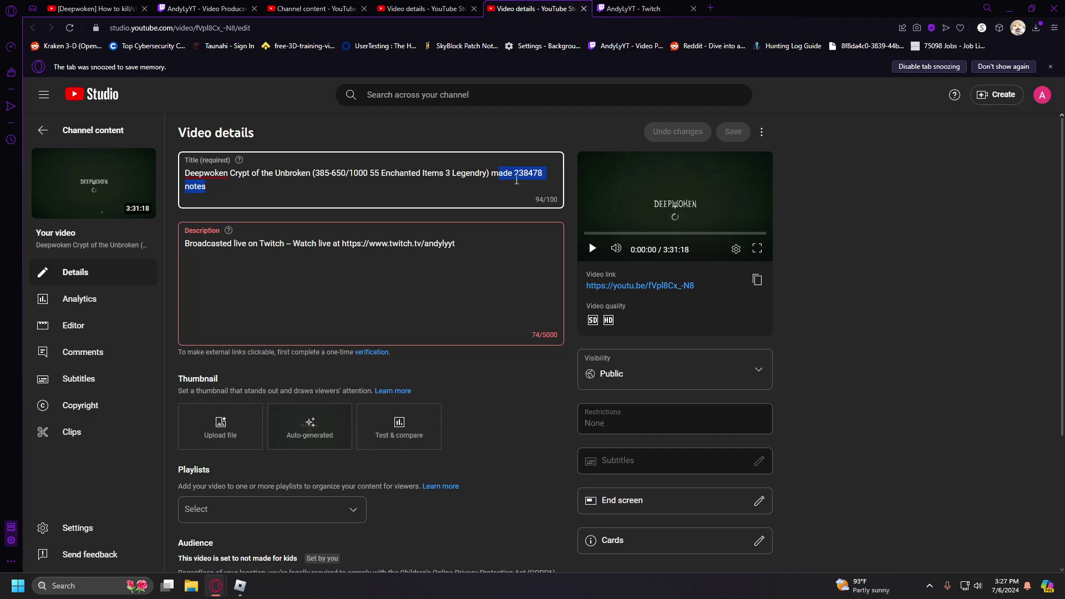
{"action": "left_click", "coordinate": [513, 175]}
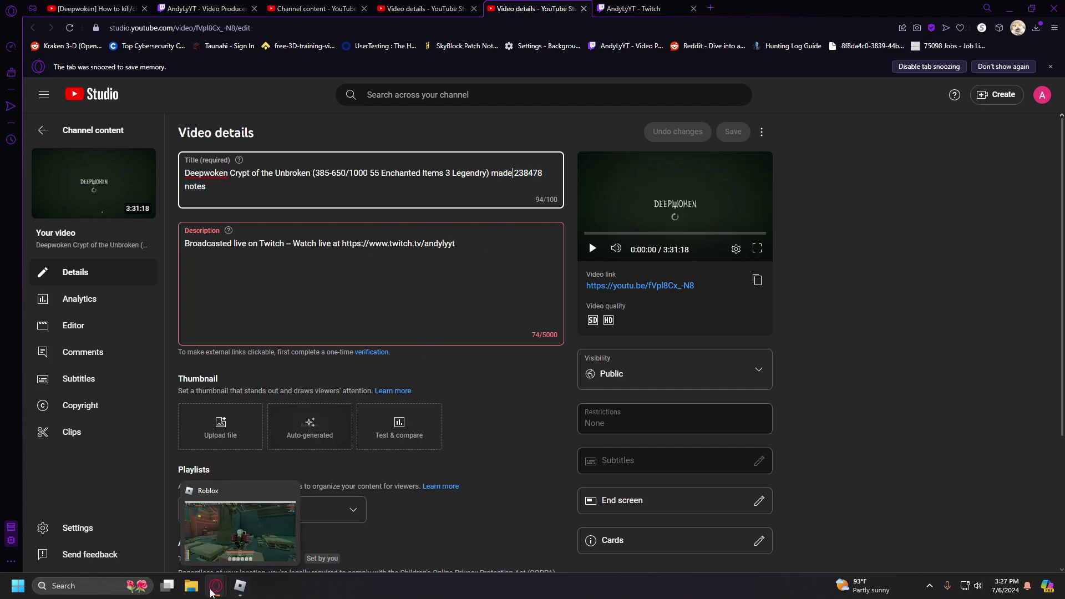
{"action": "mouse_move", "coordinate": [216, 586]}
{"action": "left_click", "coordinate": [487, 273]}
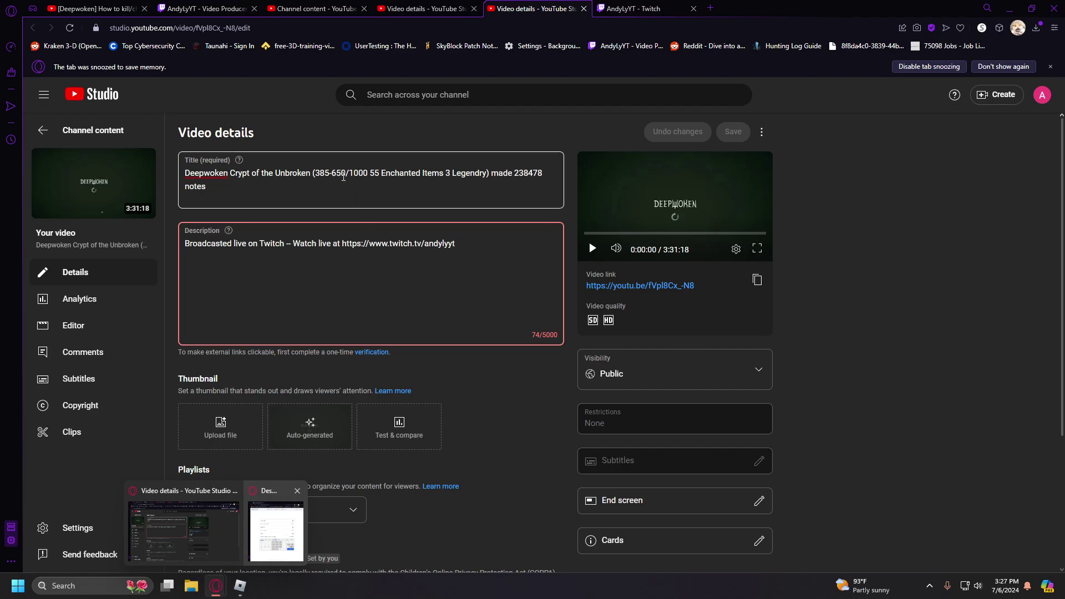
Append +55 Enchanted, +3 Legendary and +238478 Notes to the Desmos running sums
{"action": "left_click", "coordinate": [276, 526]}
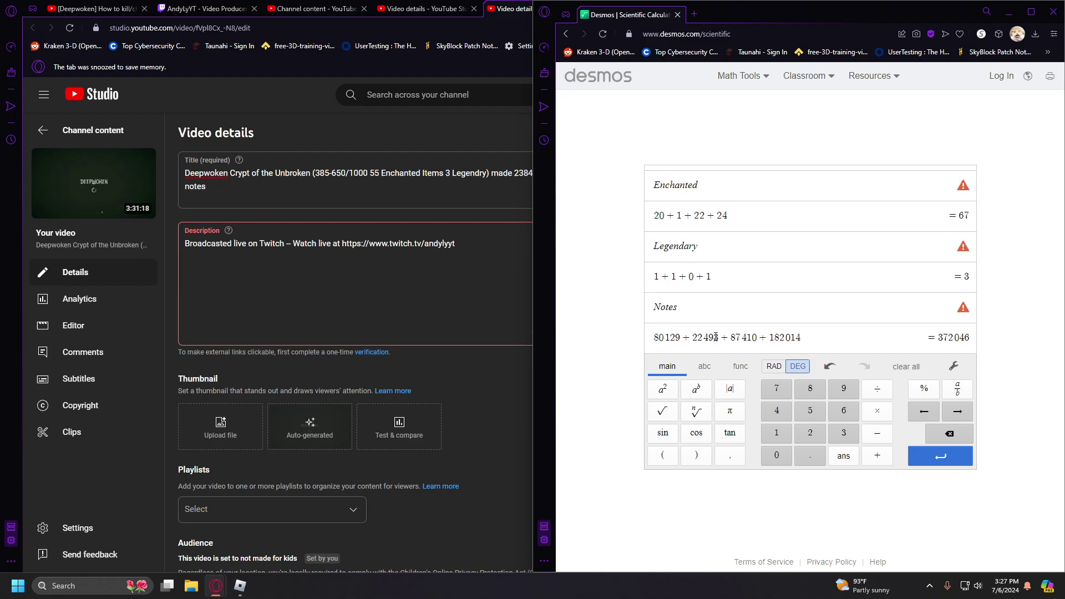
{"action": "type", "text": "+"}
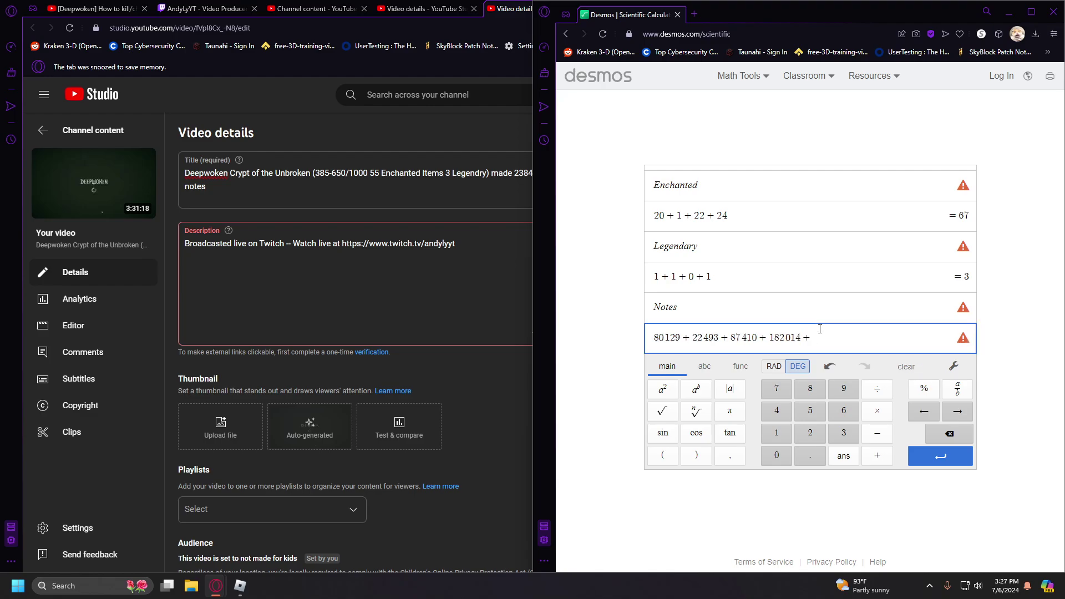
{"action": "left_click", "coordinate": [791, 218]}
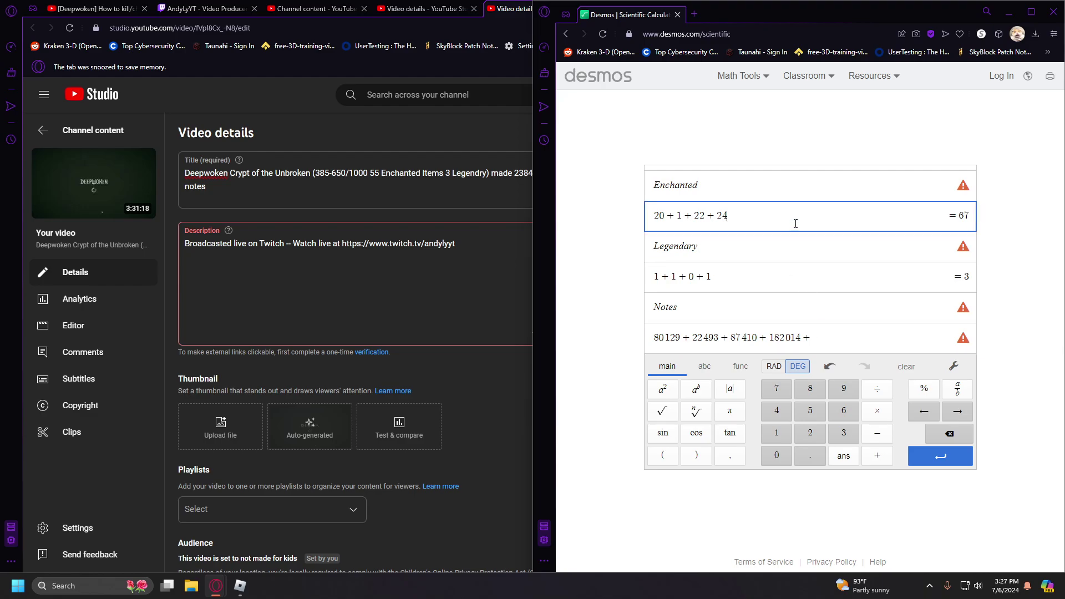
{"action": "type", "text": "55+ 55"}
{"action": "left_click", "coordinate": [770, 280]}
{"action": "type", "text": "+"}
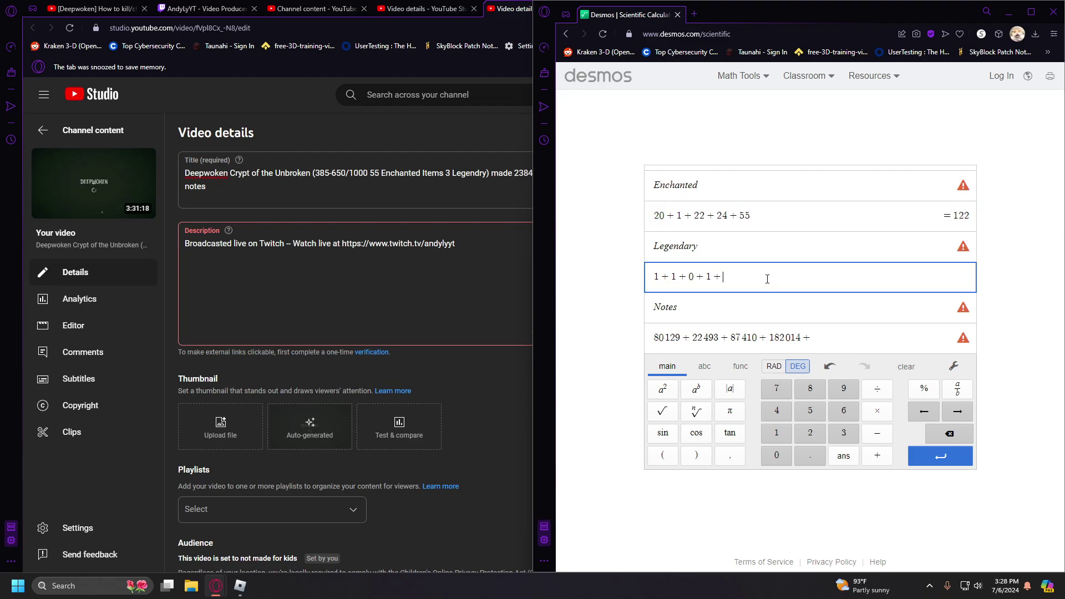
{"action": "type", "text": "3"}
{"action": "left_click", "coordinate": [847, 333]}
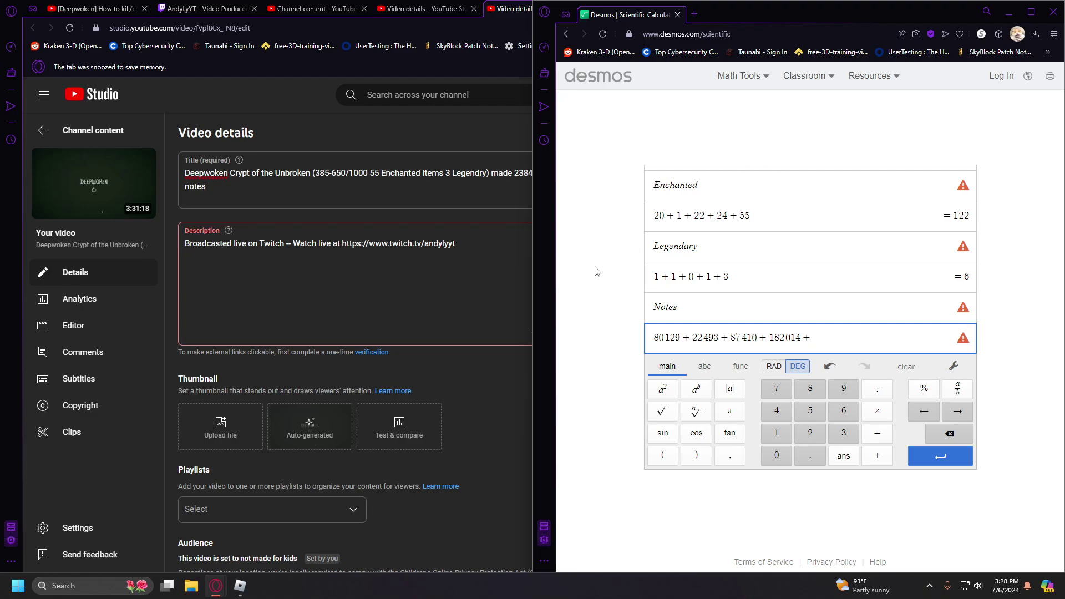
{"action": "left_click_drag", "start_coordinate": [528, 279], "coordinate": [582, 279]}
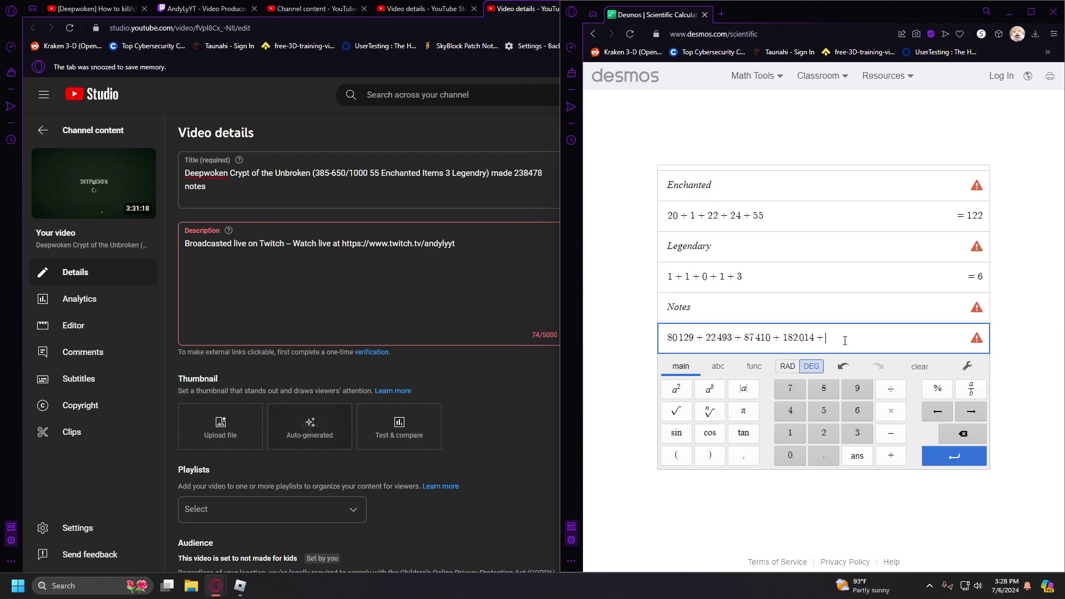
{"action": "type", "text": "238"}
{"action": "type", "text": "478"}
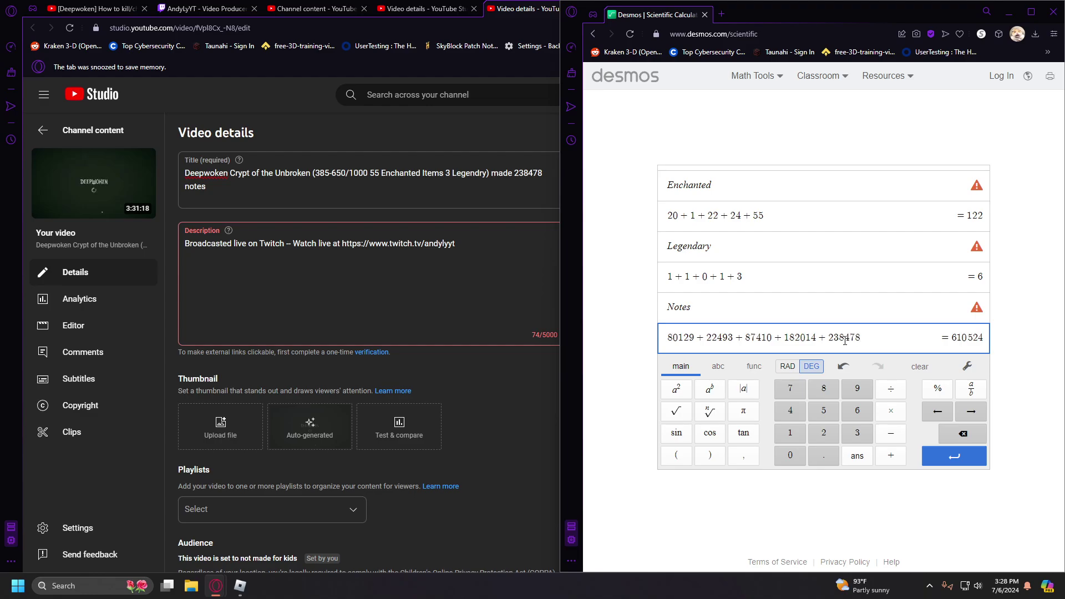
Switch to the Twitch channel page and highlight the final 'gn' chat message
{"action": "left_click", "coordinate": [503, 351]}
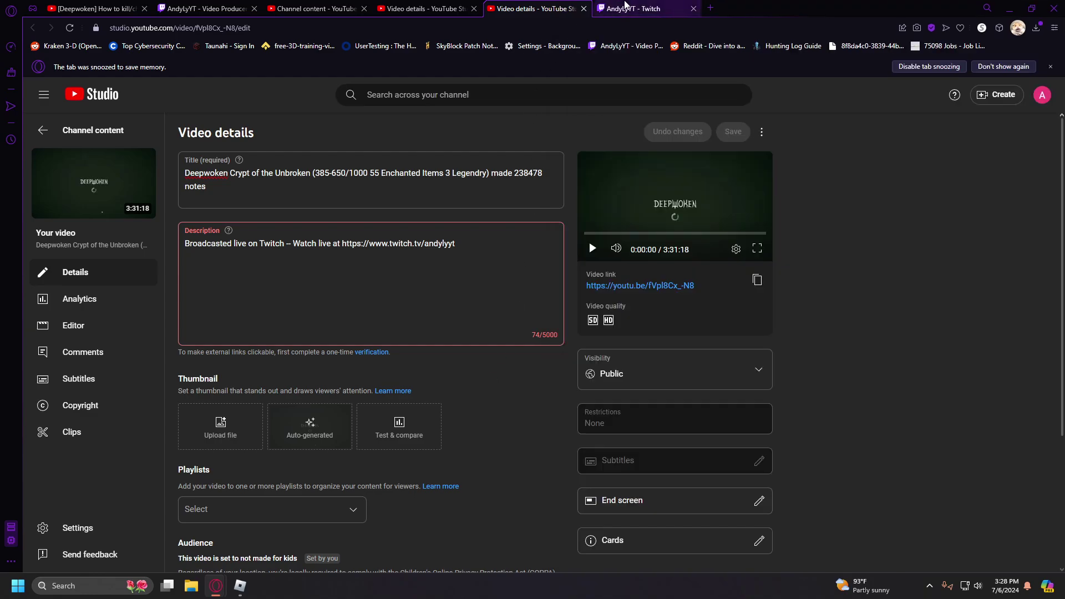
{"action": "left_click", "coordinate": [626, 6]}
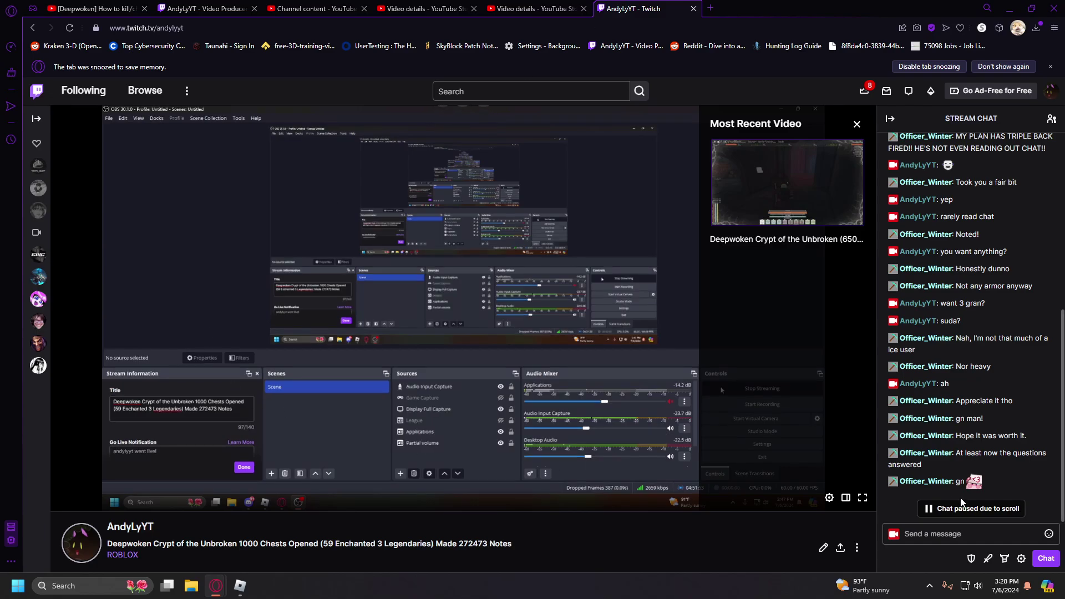
{"action": "left_click_drag", "start_coordinate": [993, 483], "coordinate": [901, 498]}
{"action": "left_click", "coordinate": [902, 516]}
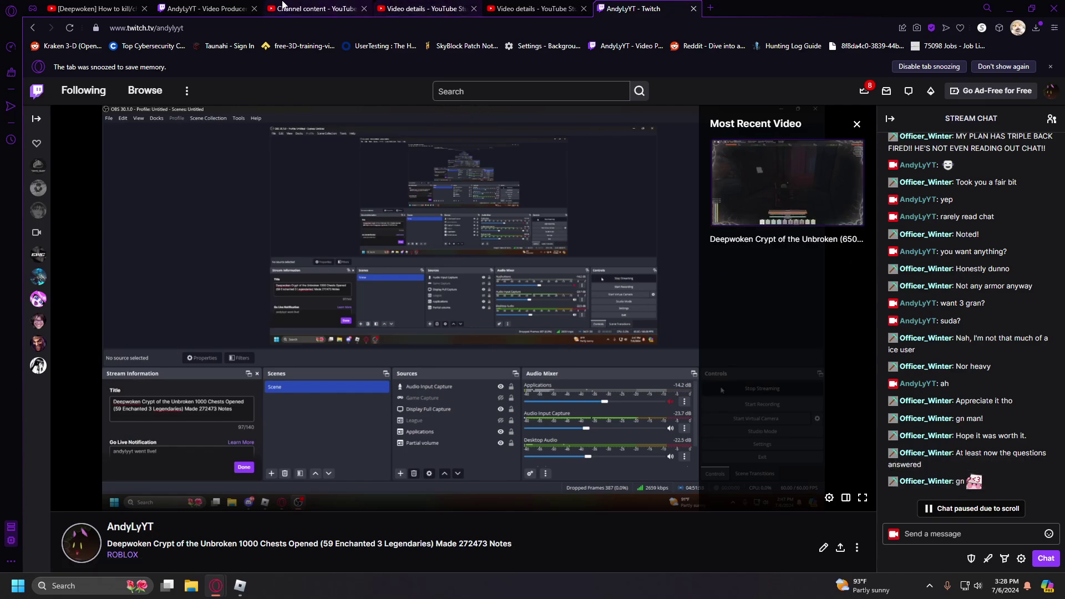
Check the other open tabs, then highlight the title totals: 59 Enchanted, 3 Legendaries, 272473 Notes
{"action": "left_click", "coordinate": [208, 8]}
{"action": "left_click", "coordinate": [272, 6]}
{"action": "left_click", "coordinate": [409, 8]}
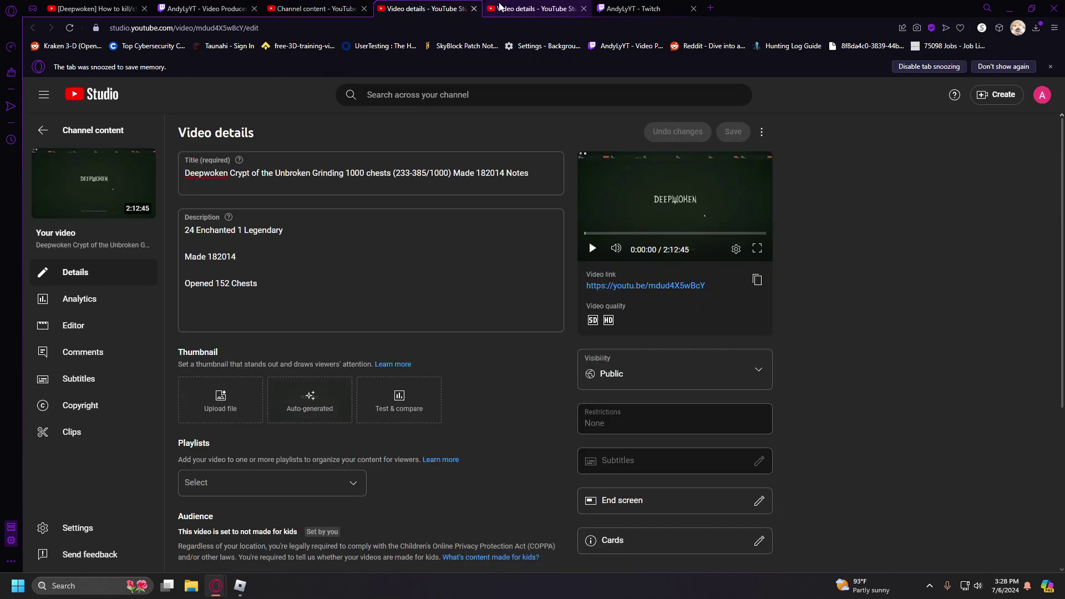
{"action": "left_click", "coordinate": [516, 8]}
{"action": "left_click", "coordinate": [598, 6]}
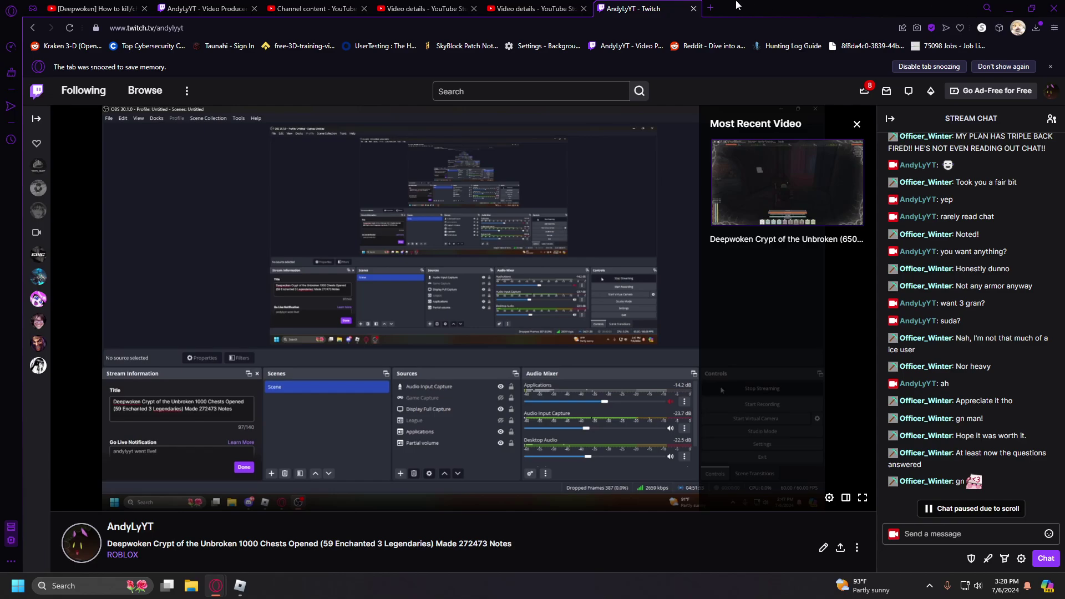
{"action": "left_click_drag", "start_coordinate": [531, 547], "coordinate": [320, 544]}
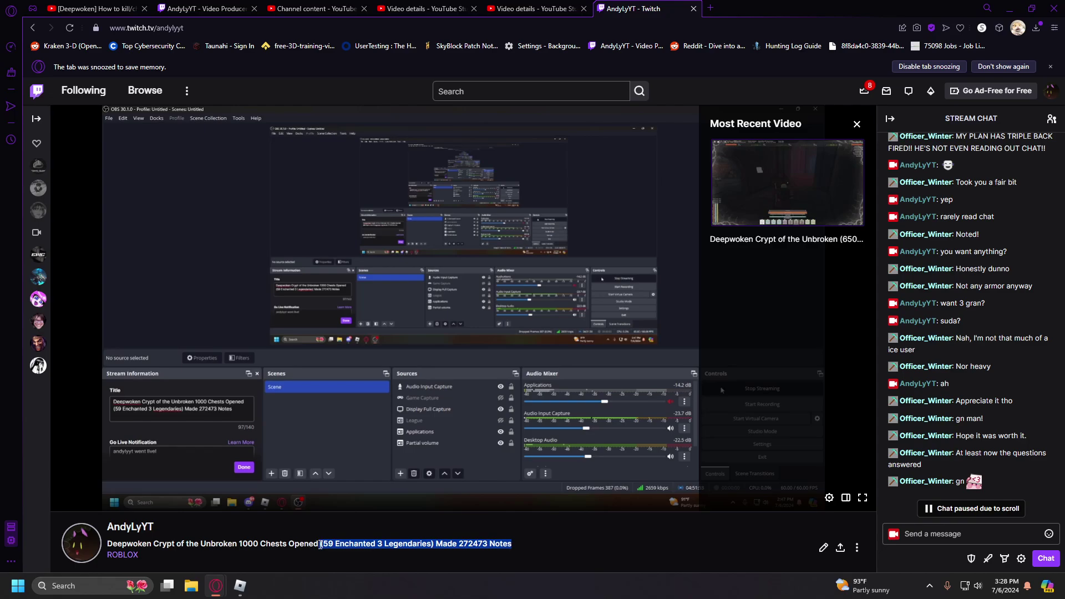
{"action": "scroll", "coordinate": [260, 547], "scroll_direction": "down", "scroll_amount": 2}
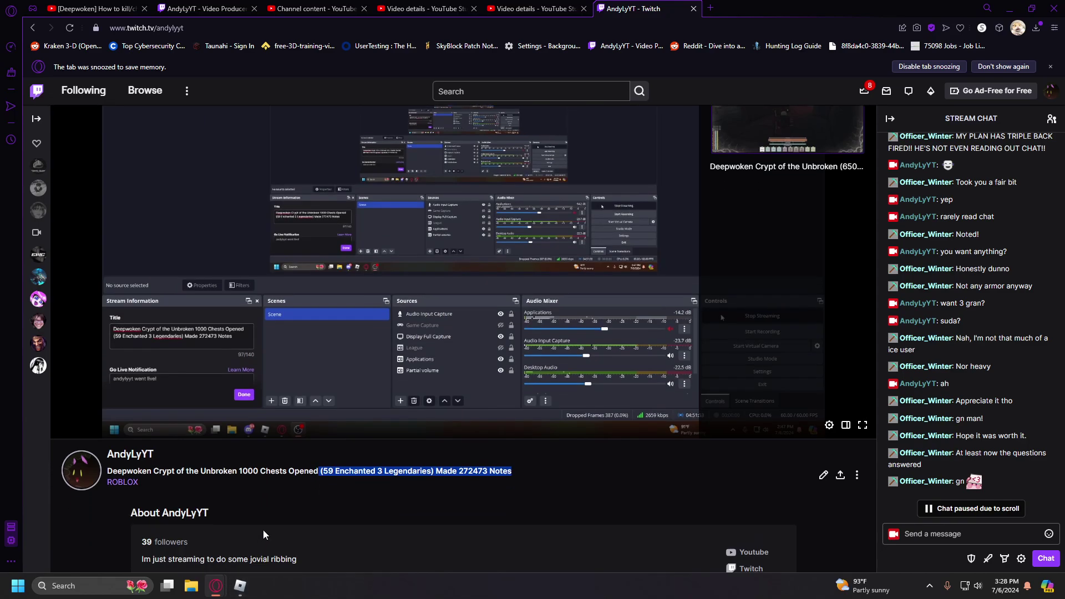
{"action": "left_click", "coordinate": [457, 405]}
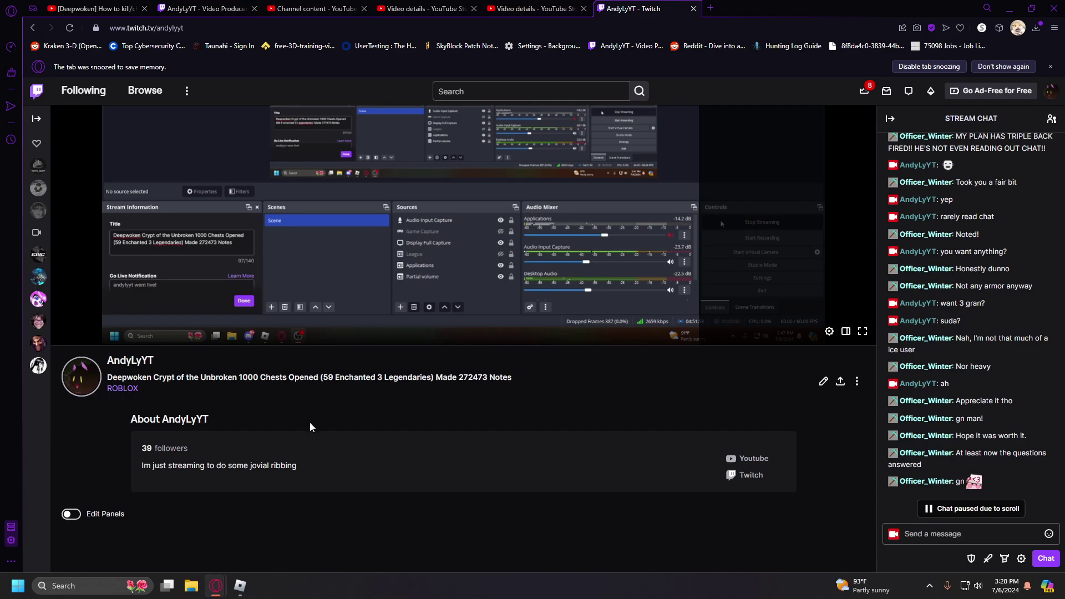
Append +59 Enchanted, +3 Legendary and +272473 Notes, giving totals 181, 9 and 882997
{"action": "left_click", "coordinate": [280, 516]}
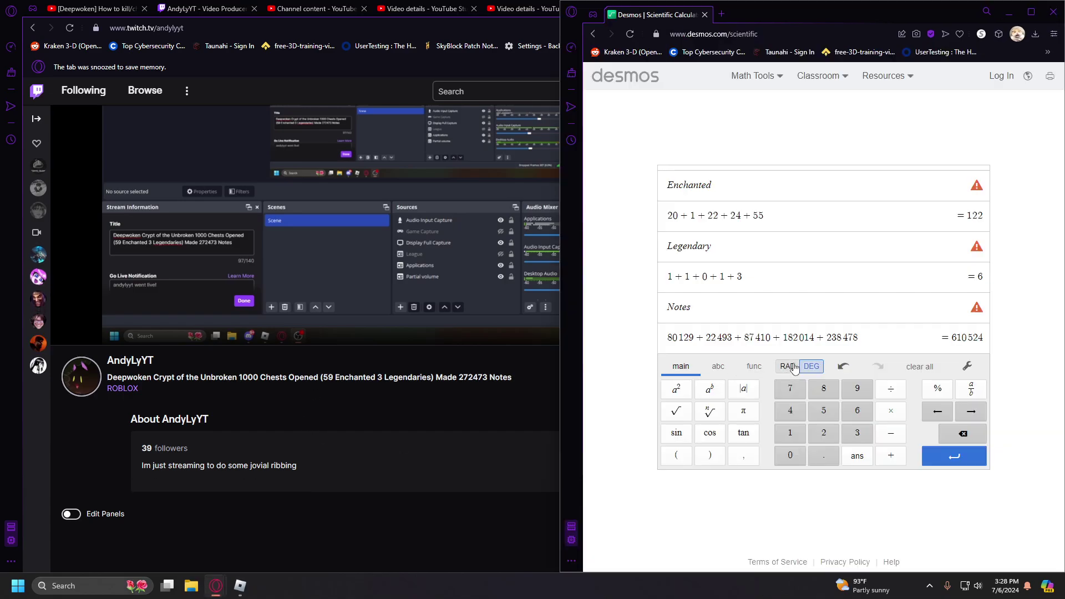
{"action": "left_click", "coordinate": [775, 216]}
{"action": "type", "text": "+ 59"}
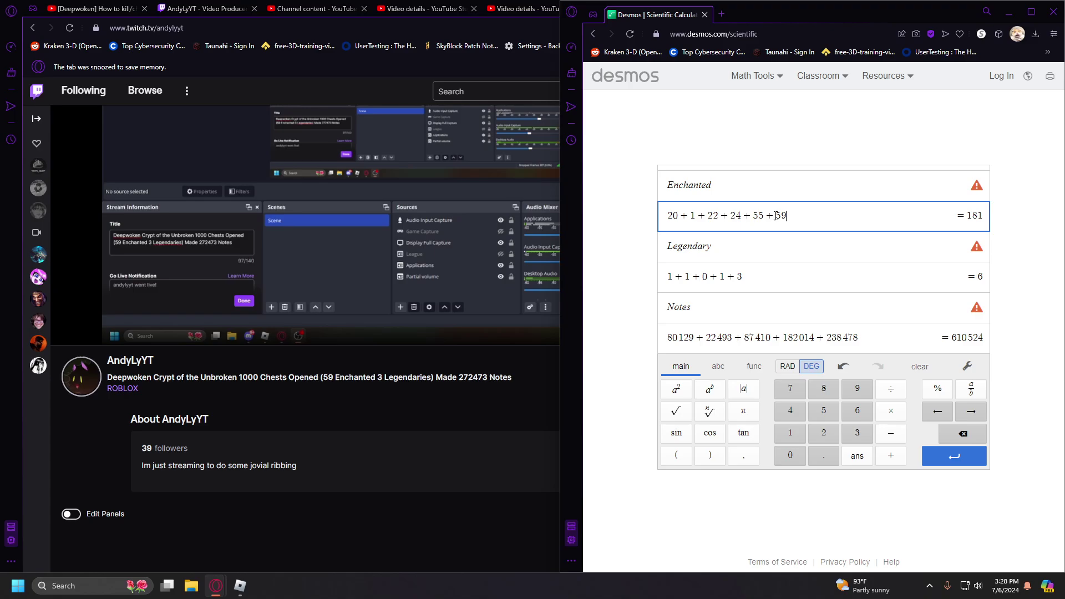
{"action": "key", "text": "Down"}
{"action": "key", "text": "Down"}
{"action": "type", "text": "+ "}
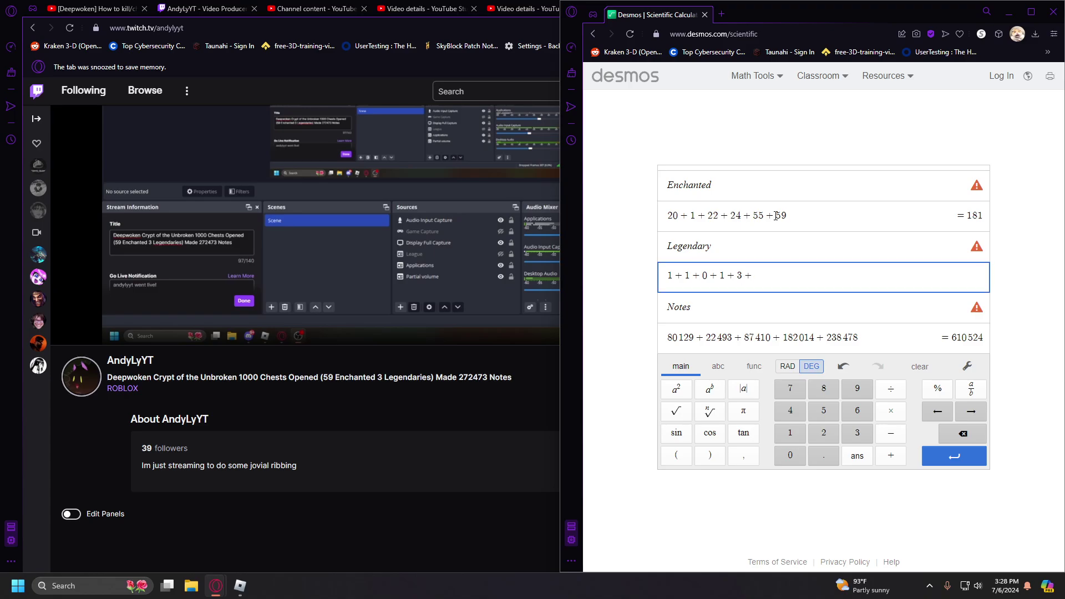
{"action": "type", "text": "3"}
{"action": "key", "text": "Down"}
{"action": "key", "text": "Down"}
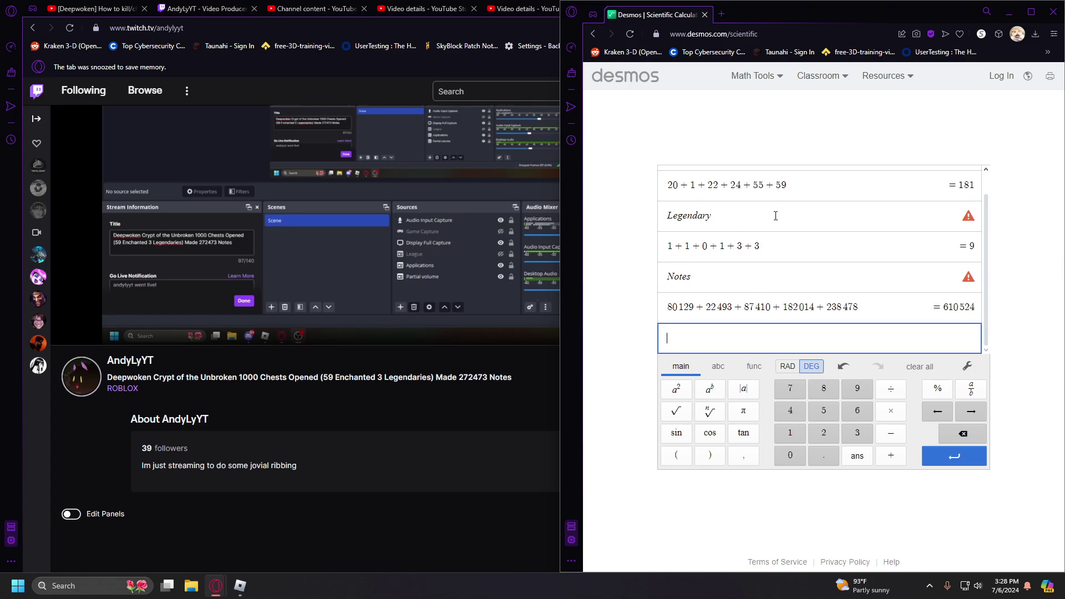
{"action": "key", "text": "Up"}
{"action": "type", "text": "272"}
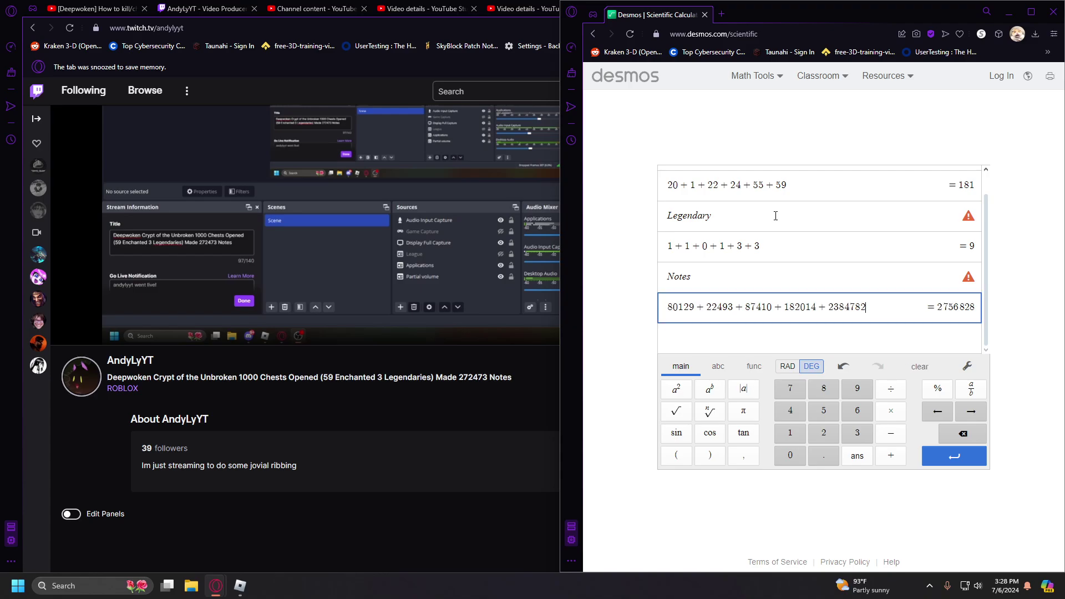
{"action": "key", "text": "BackSpace"}
{"action": "key", "text": "BackSpace"}
{"action": "key", "text": "BackSpace"}
{"action": "type", "text": "+ 272"}
{"action": "type", "text": "47"}
{"action": "type", "text": "3"}
{"action": "scroll", "coordinate": [874, 291], "scroll_direction": "up", "scroll_amount": 1}
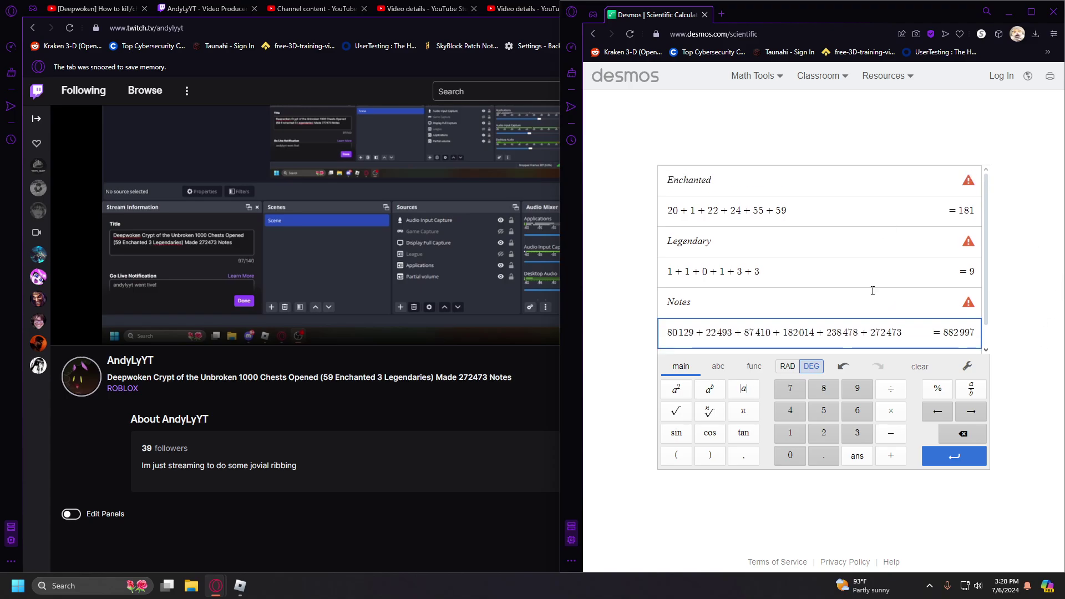
{"action": "left_click", "coordinate": [1031, 271]}
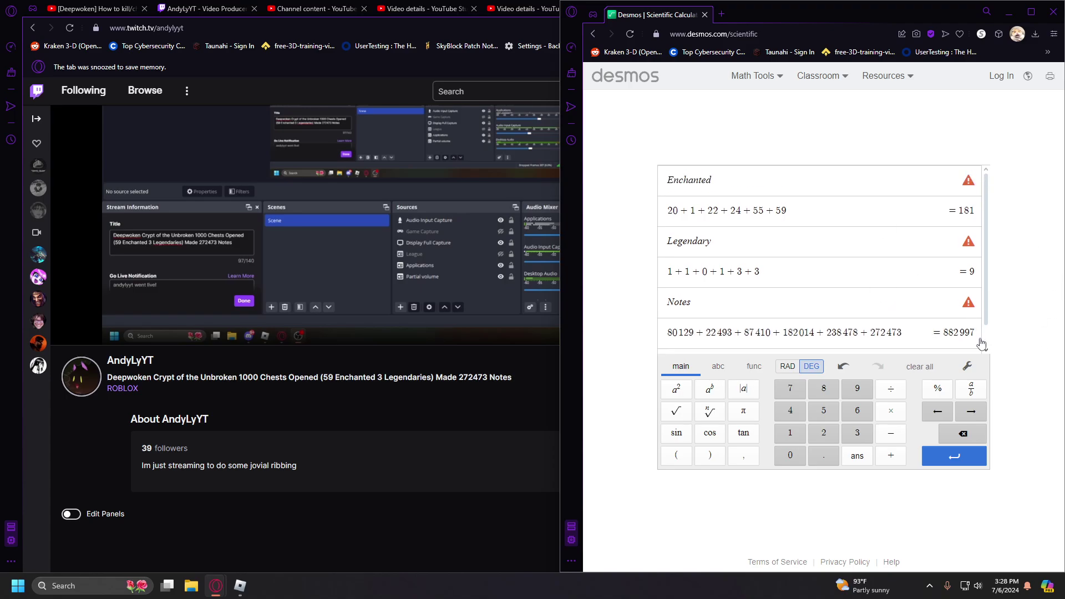
Check the YouTube Studio and Twitch tabs, ending on the Twitch Video Producer list
{"action": "left_click", "coordinate": [488, 409]}
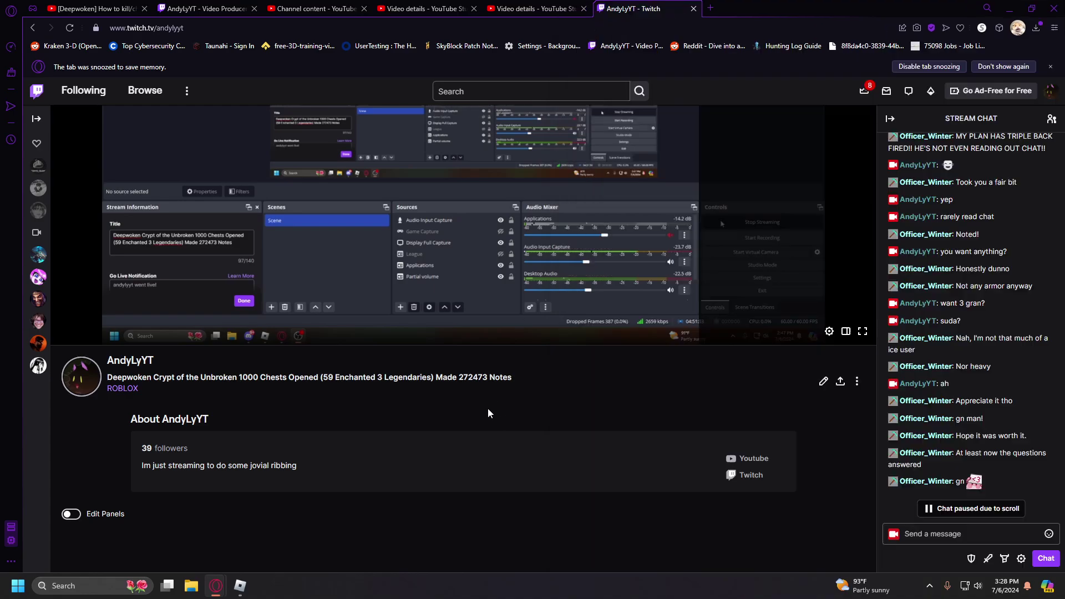
{"action": "left_click", "coordinate": [533, 9]}
{"action": "left_click", "coordinate": [633, 8]}
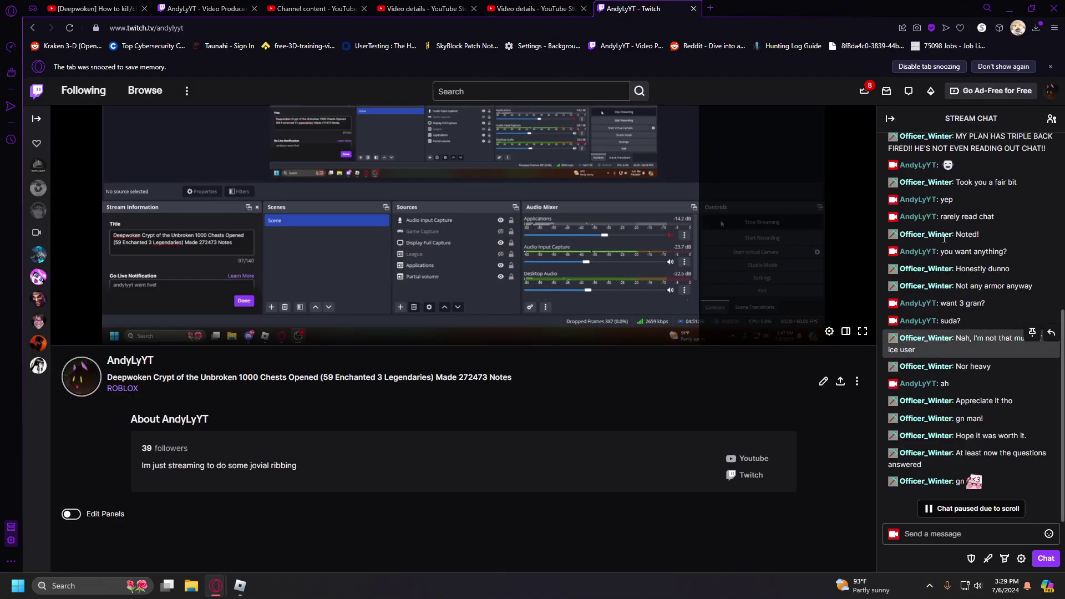
{"action": "left_click", "coordinate": [525, 7]}
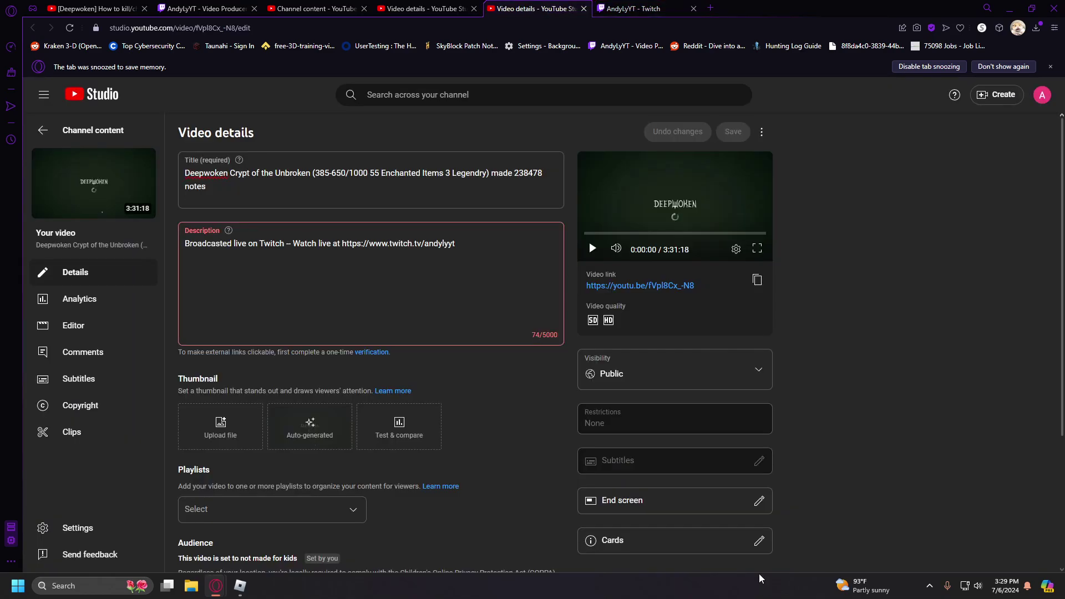
{"action": "left_click", "coordinate": [632, 9]}
{"action": "left_click", "coordinate": [204, 9]}
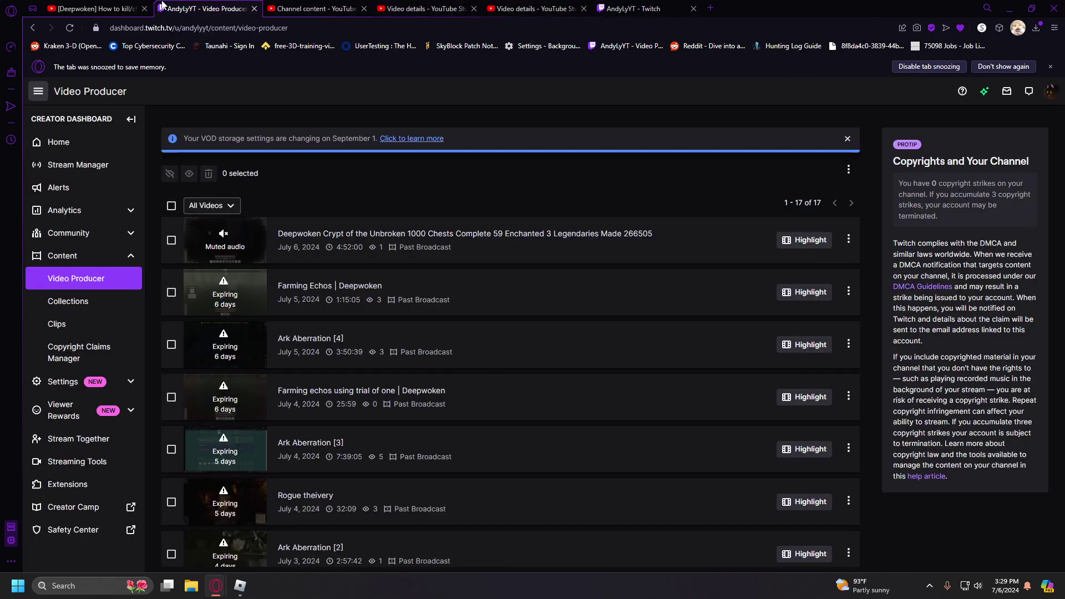
{"action": "scroll", "coordinate": [422, 357], "scroll_direction": "down", "scroll_amount": 1}
{"action": "scroll", "coordinate": [422, 357], "scroll_direction": "down", "scroll_amount": 3}
{"action": "scroll", "coordinate": [423, 358], "scroll_direction": "up", "scroll_amount": 5}
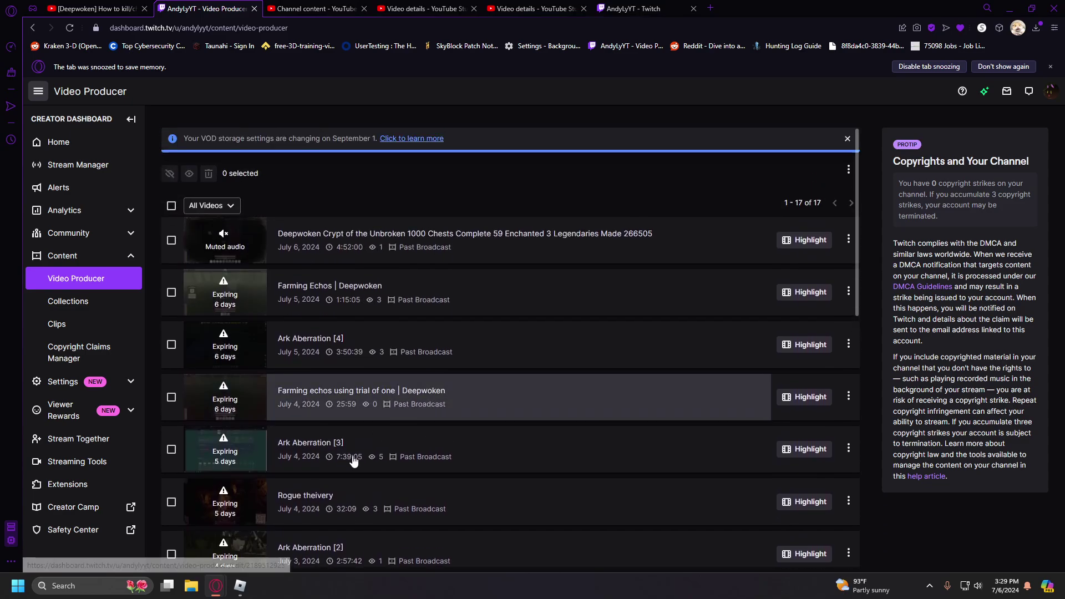
Highlight the Desmos totals 181 Enchanted, 9 Legendary and 882997 Notes in turn
{"action": "mouse_move", "coordinate": [216, 586]}
{"action": "left_click", "coordinate": [309, 512]}
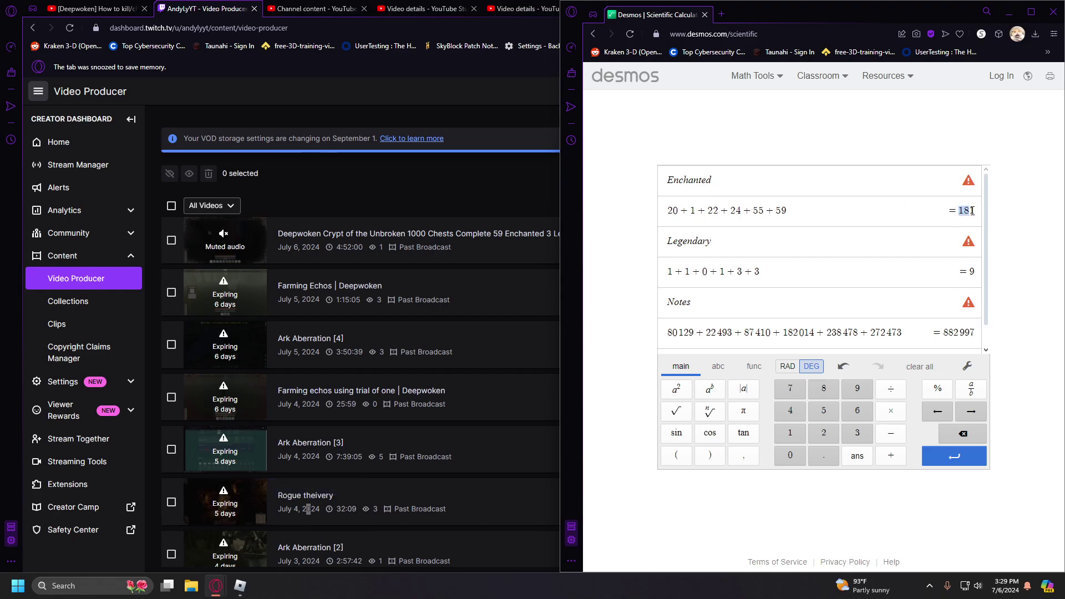
{"action": "left_click_drag", "start_coordinate": [975, 210], "coordinate": [960, 214]}
{"action": "left_click_drag", "start_coordinate": [975, 269], "coordinate": [967, 272]}
{"action": "left_click_drag", "start_coordinate": [978, 334], "coordinate": [943, 333]}
{"action": "scroll", "coordinate": [916, 339], "scroll_direction": "down", "scroll_amount": 1}
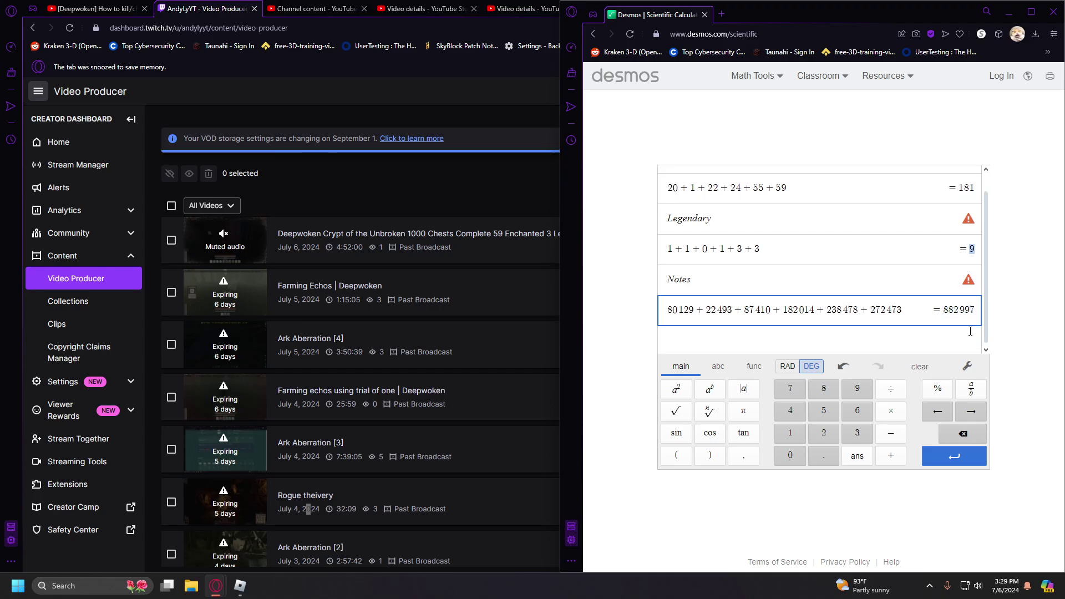
{"action": "left_click", "coordinate": [947, 334]}
{"action": "scroll", "coordinate": [947, 334], "scroll_direction": "up", "scroll_amount": 1}
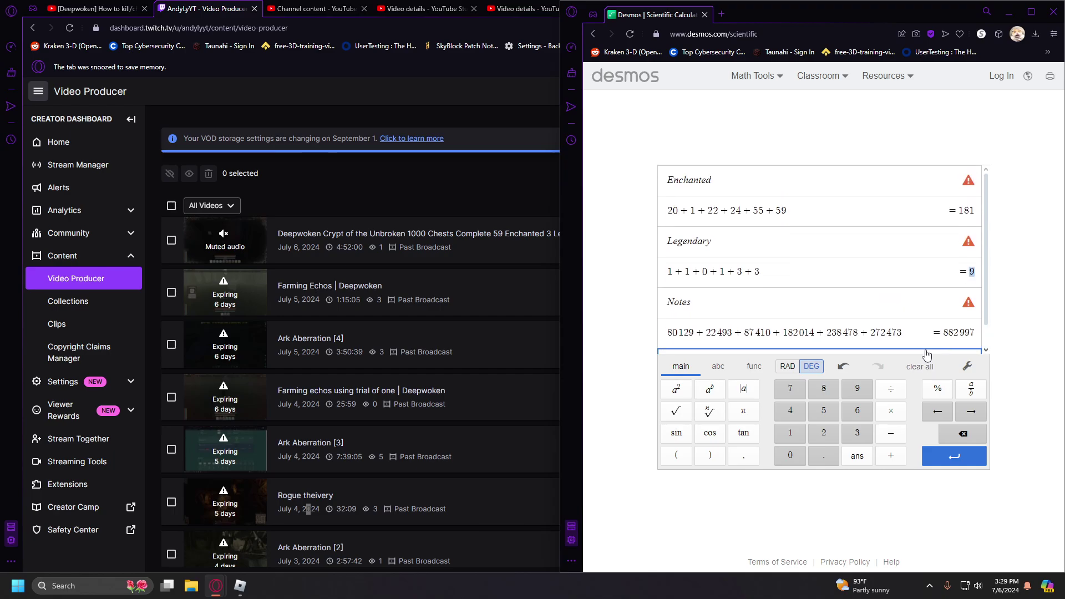
Maximize the Twitch and Roblox windows and walk the character through the tavern hall
{"action": "key", "text": "super+Up"}
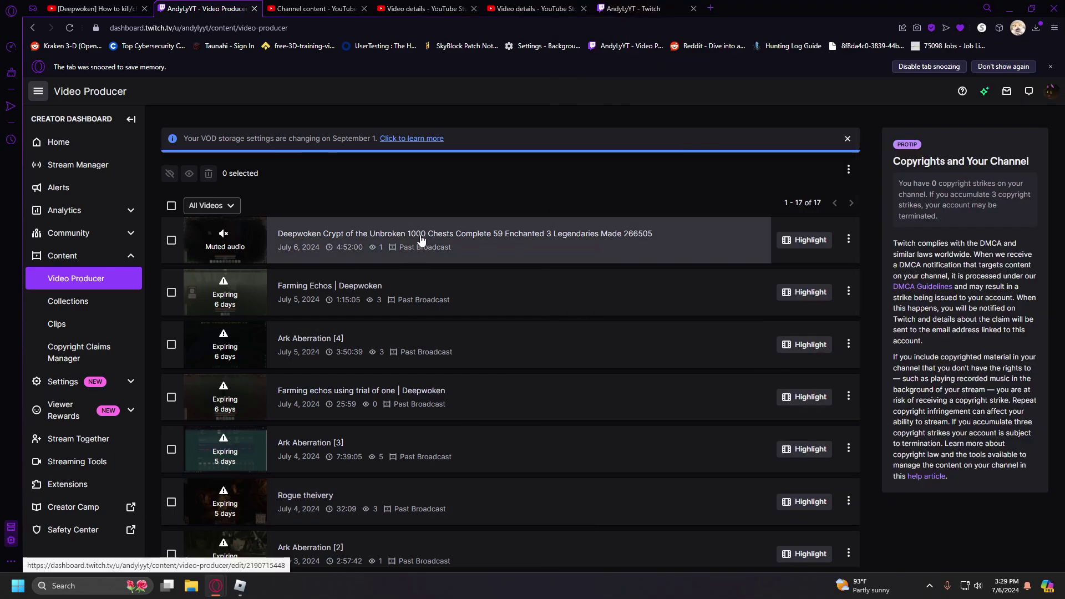
{"action": "left_click", "coordinate": [1001, 7]}
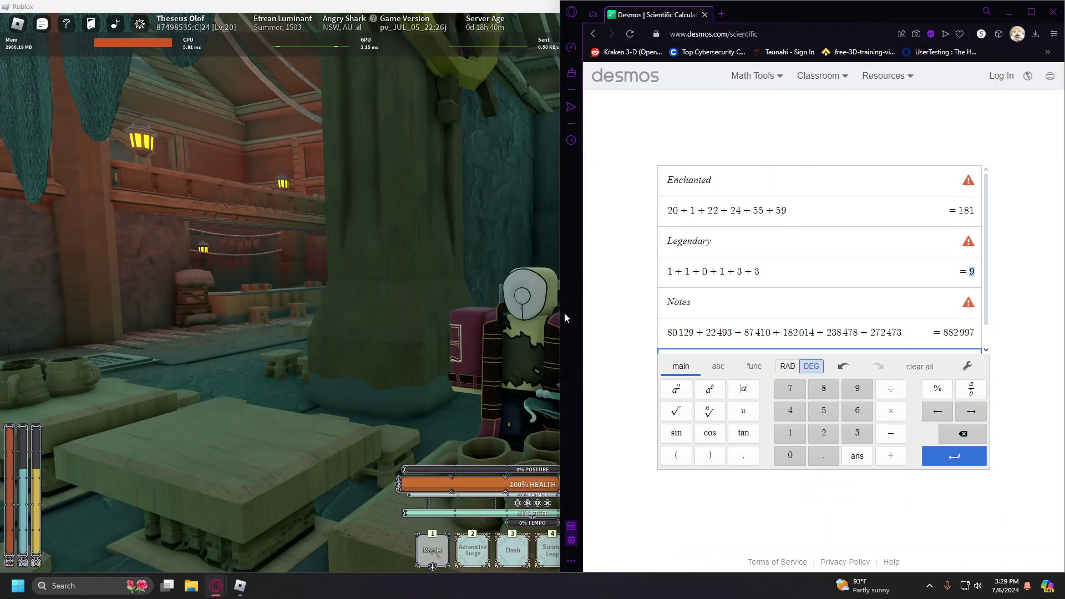
{"action": "key", "text": "super+Up"}
{"action": "key", "text": "s"}
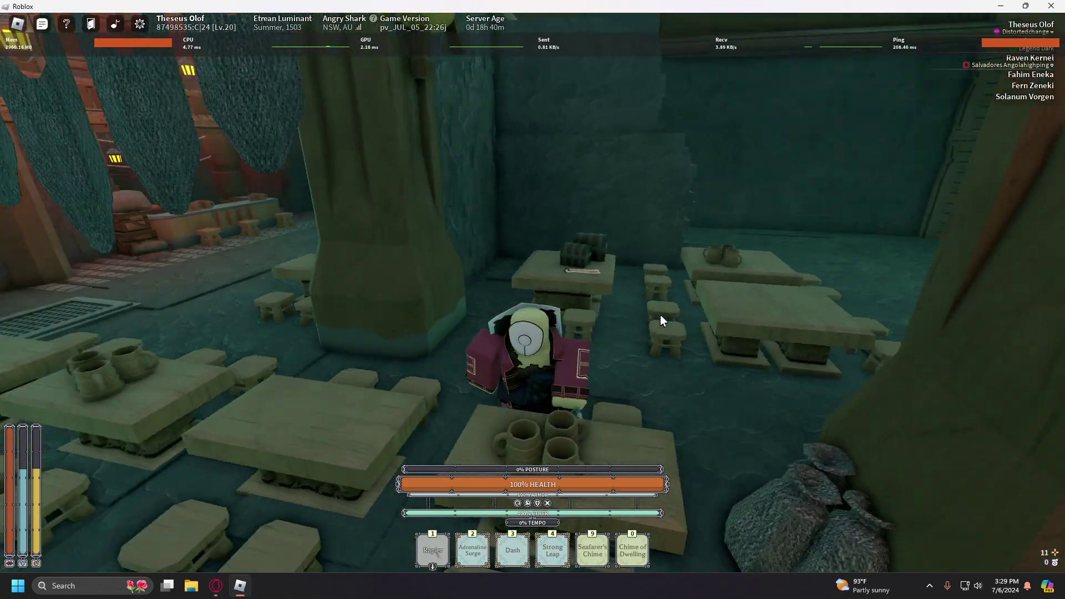
{"action": "key", "text": "w"}
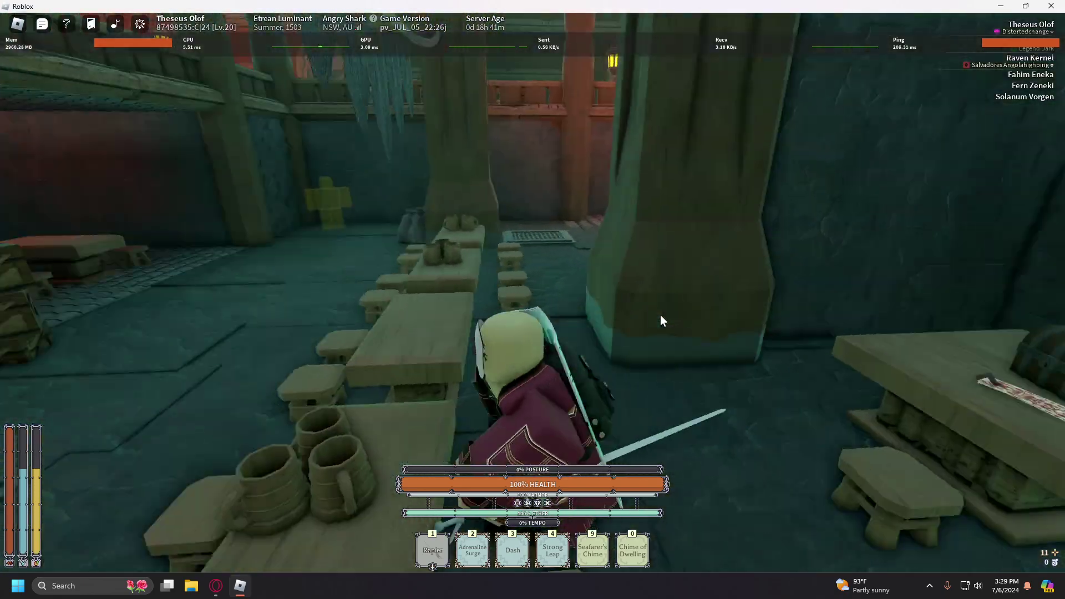
{"action": "key", "text": "w"}
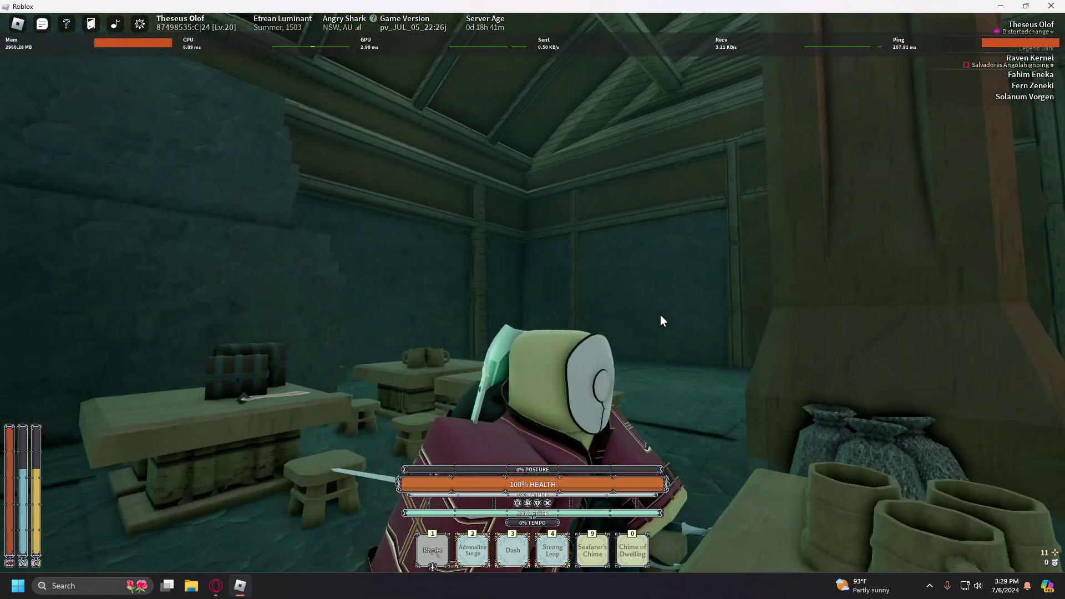
{"action": "key", "text": "w"}
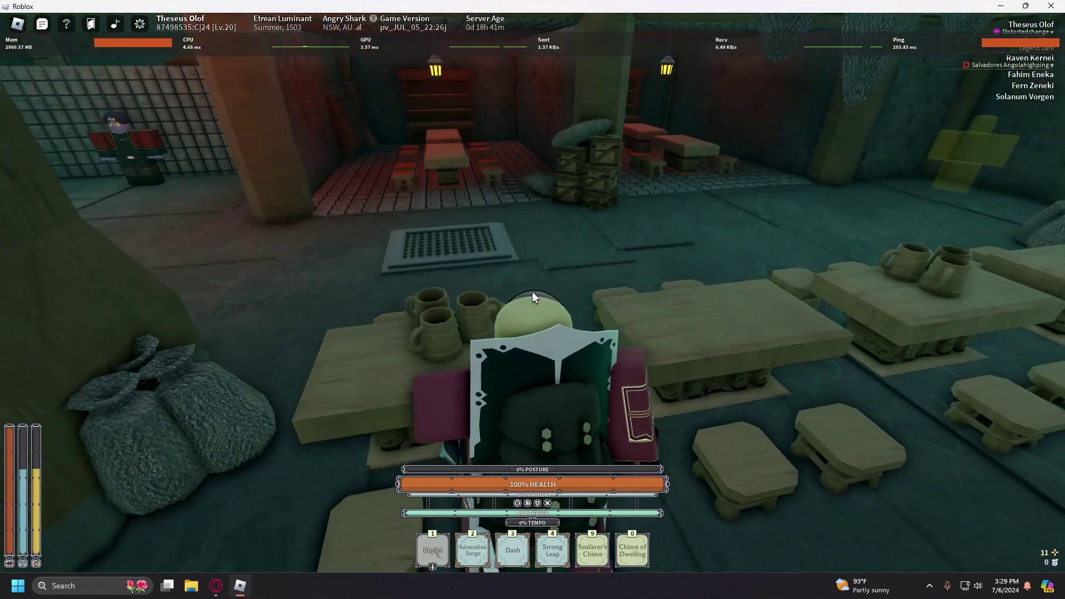
{"action": "key", "text": "w"}
Glance at the inventory and stats, then walk into the shelved room to the campfire
{"action": "key", "text": "grave"}
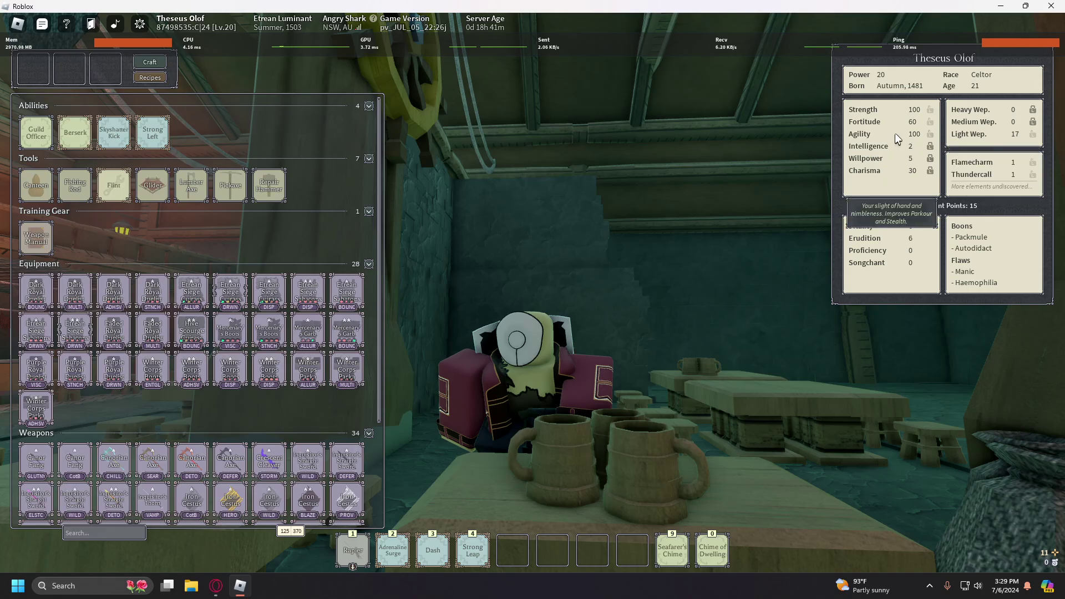
{"action": "key", "text": "w"}
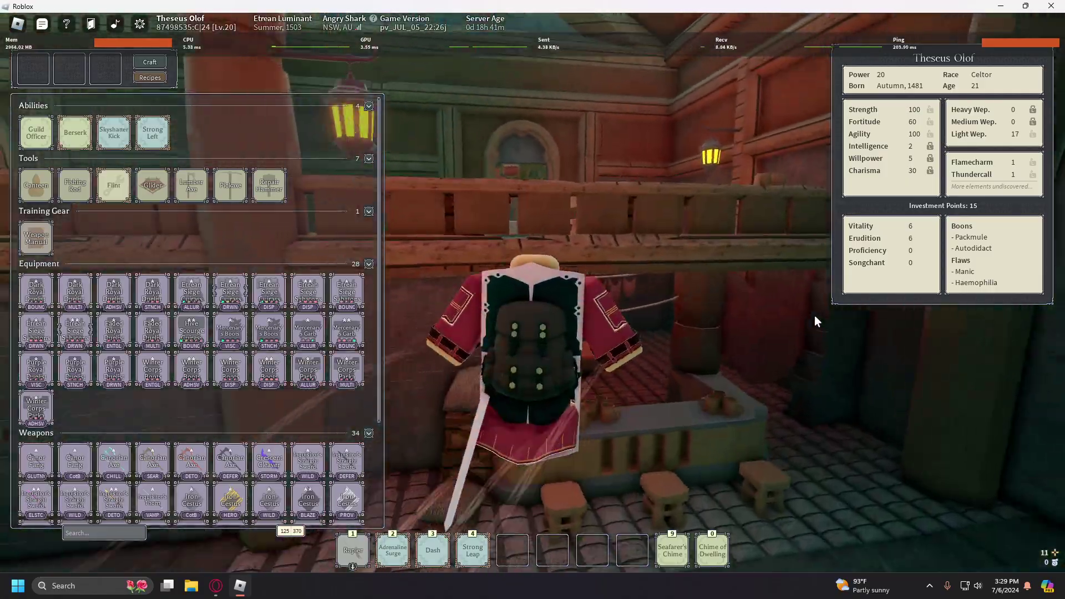
{"action": "key", "text": "w"}
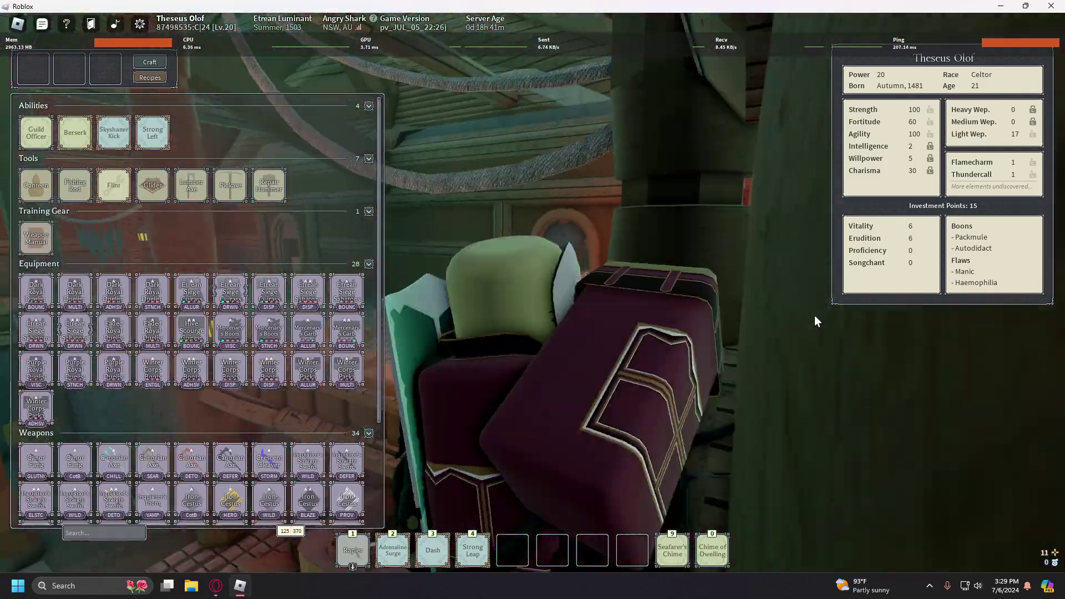
{"action": "key", "text": "grave"}
{"action": "key", "text": "w"}
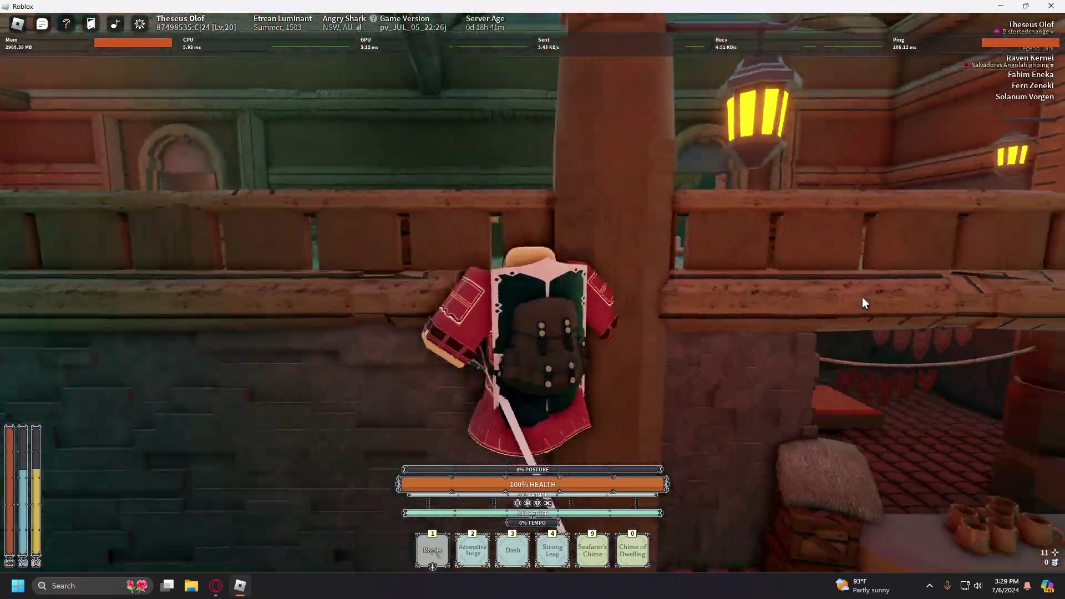
{"action": "key", "text": "space"}
{"action": "key", "text": "w"}
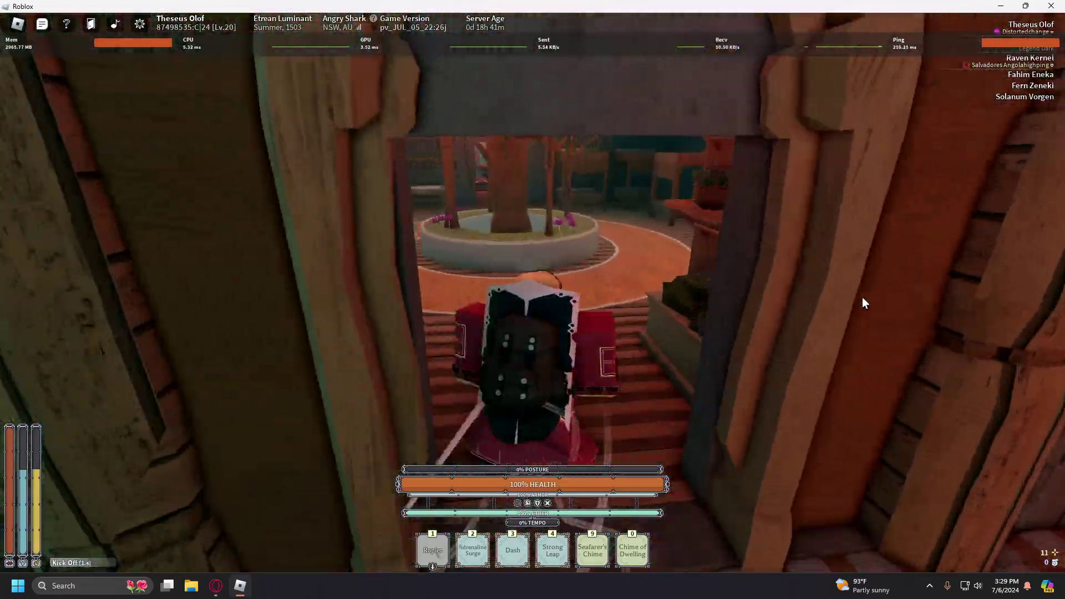
{"action": "key", "text": "w"}
At the campfire, browse talents like Unseen Threat, Deep Wound, Dustlunge and mantras, then stand
{"action": "key", "text": "grave"}
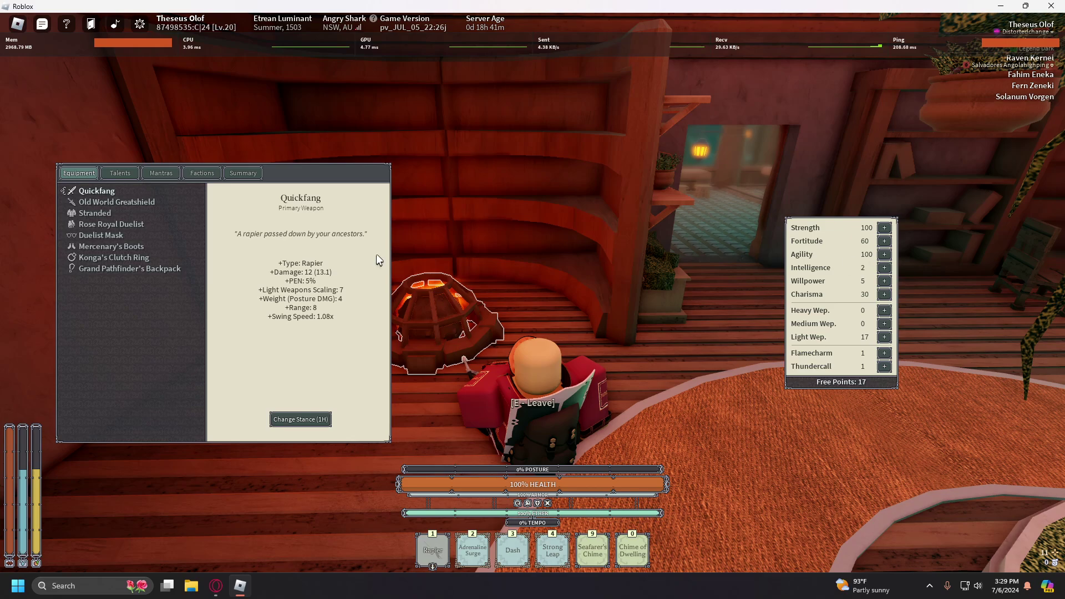
{"action": "left_click", "coordinate": [120, 174]}
{"action": "key", "text": "e"}
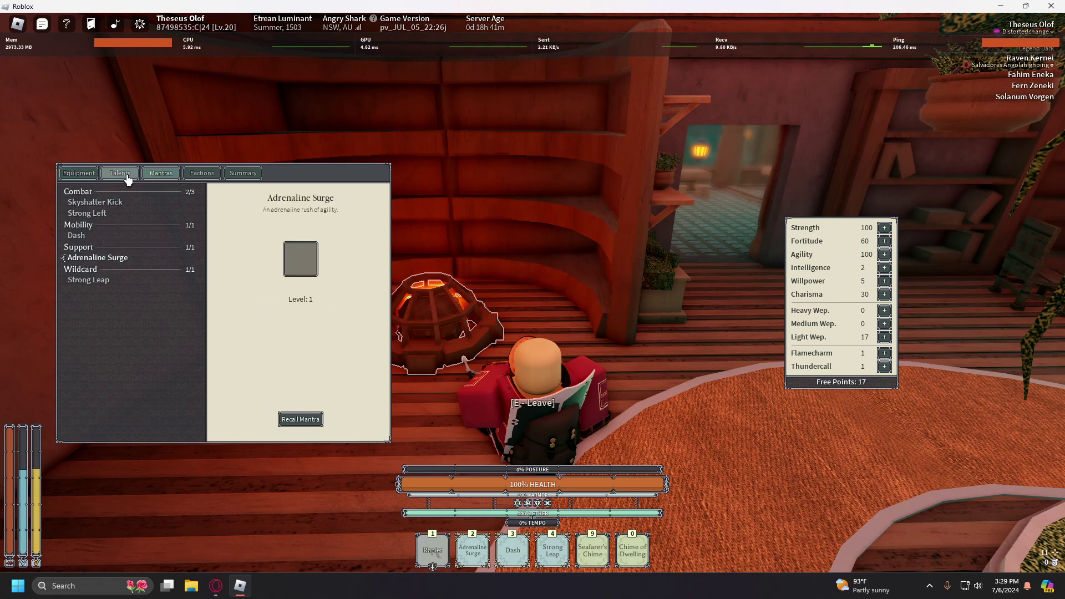
{"action": "left_click", "coordinate": [127, 179]}
{"action": "scroll", "coordinate": [102, 286], "scroll_direction": "down", "scroll_amount": 2}
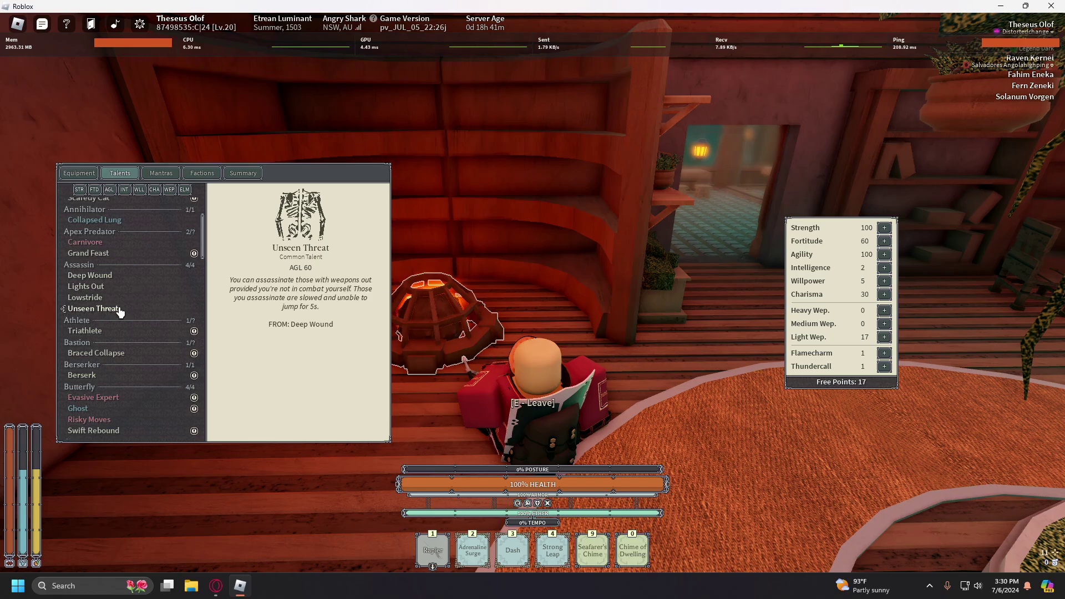
{"action": "key", "text": "Left"}
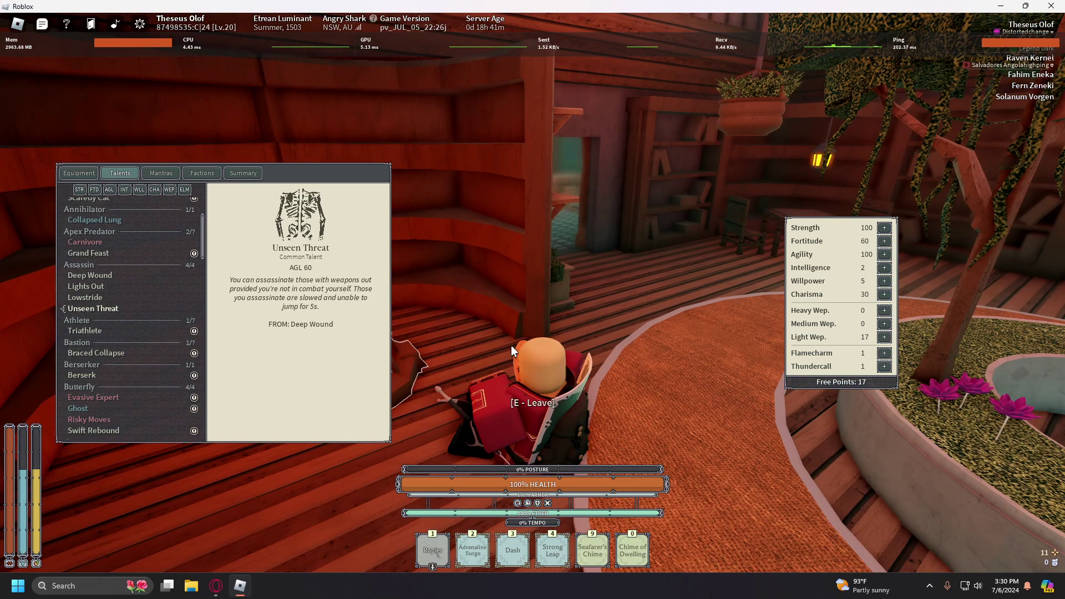
{"action": "scroll", "coordinate": [144, 296], "scroll_direction": "up", "scroll_amount": 1}
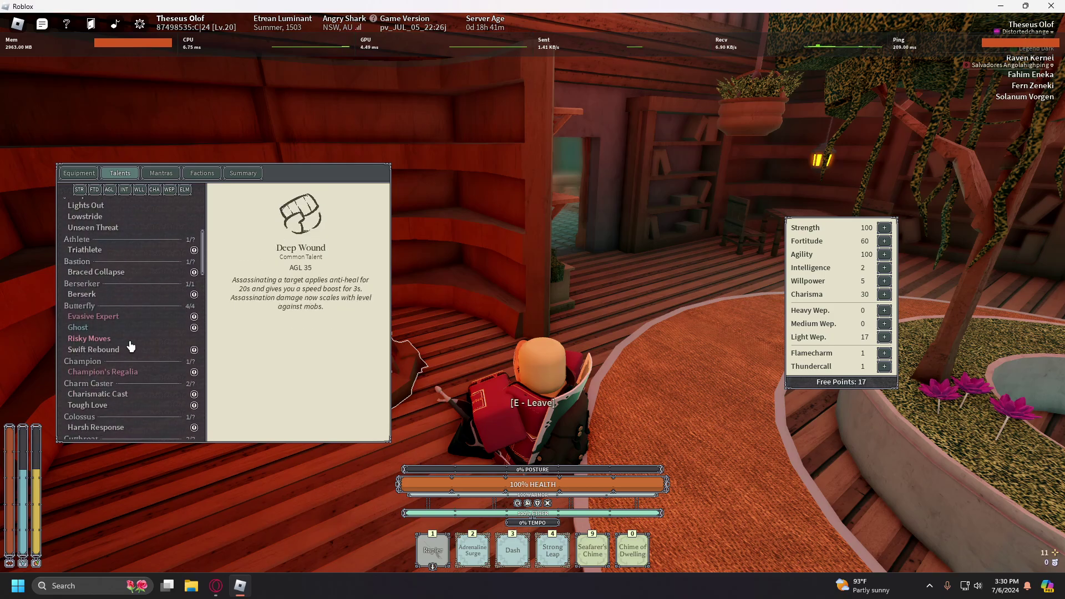
{"action": "scroll", "coordinate": [155, 348], "scroll_direction": "down", "scroll_amount": 5}
{"action": "scroll", "coordinate": [155, 348], "scroll_direction": "down", "scroll_amount": 5}
{"action": "scroll", "coordinate": [155, 349], "scroll_direction": "down", "scroll_amount": 5}
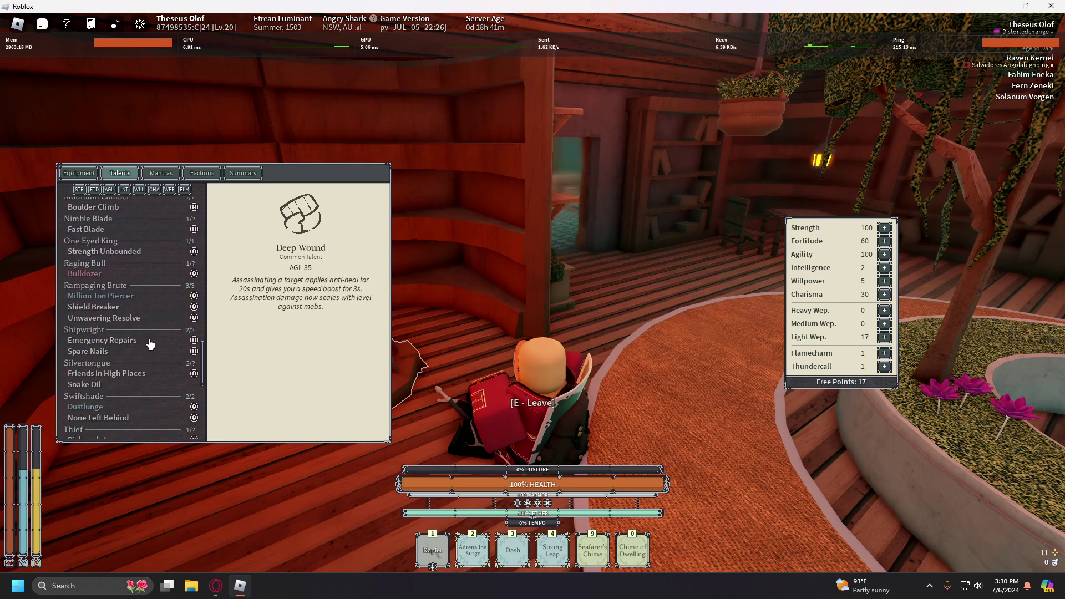
{"action": "scroll", "coordinate": [154, 325], "scroll_direction": "down", "scroll_amount": 3}
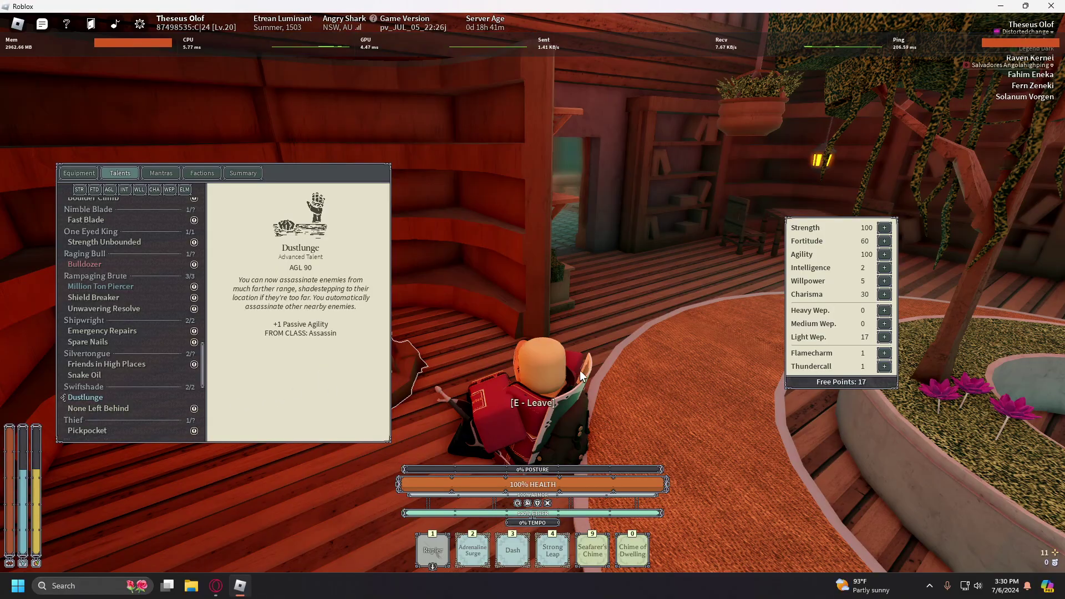
{"action": "key", "text": "e"}
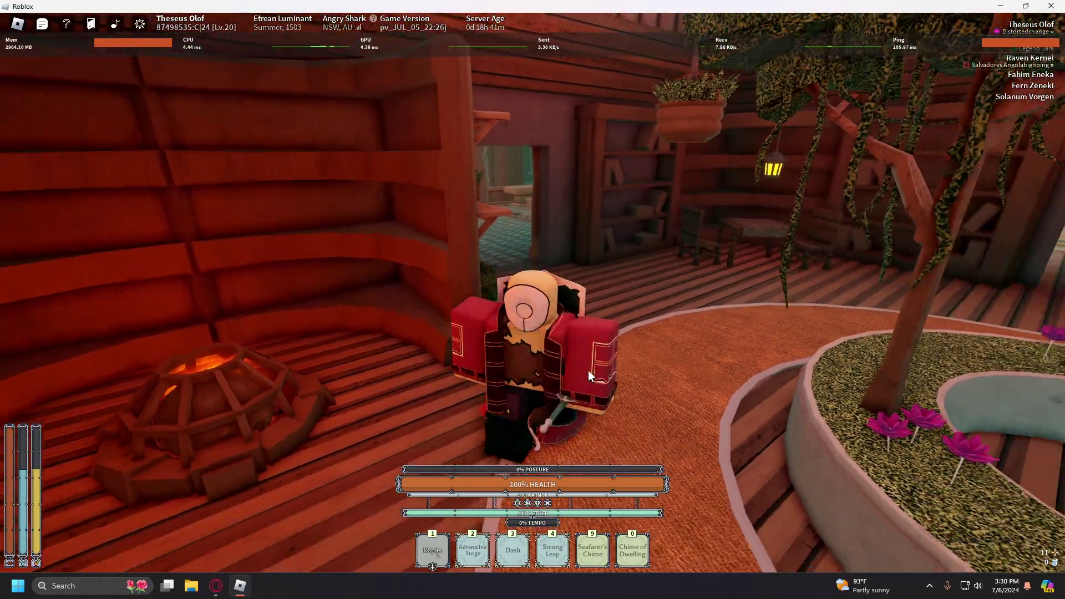
View the inventory's Gran Sudaruska greatsword, close it, and walk back into the tabled hall
{"action": "key", "text": "grave"}
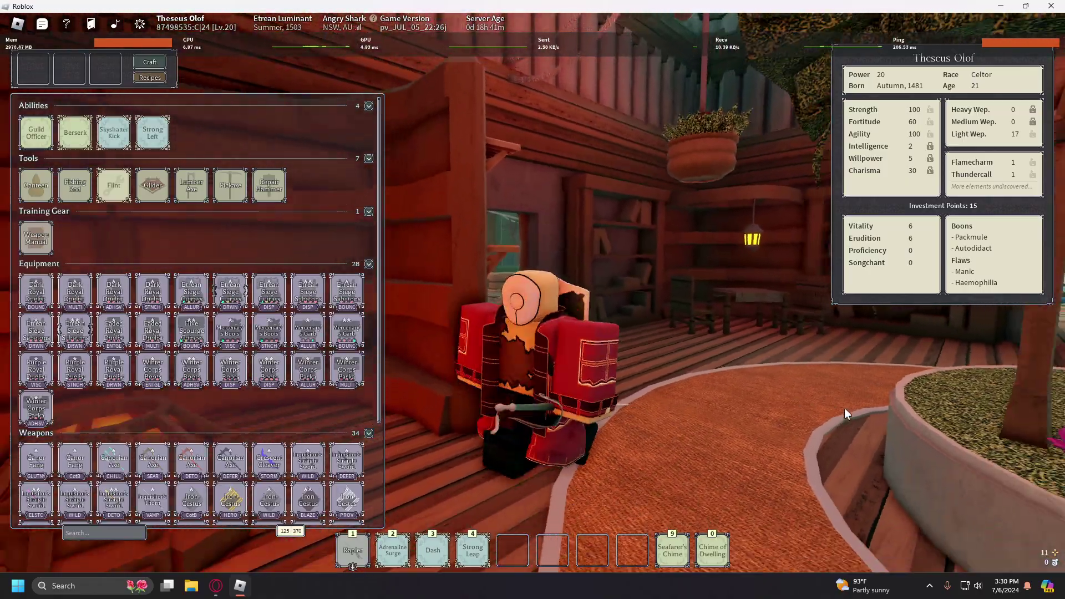
{"action": "key", "text": "s"}
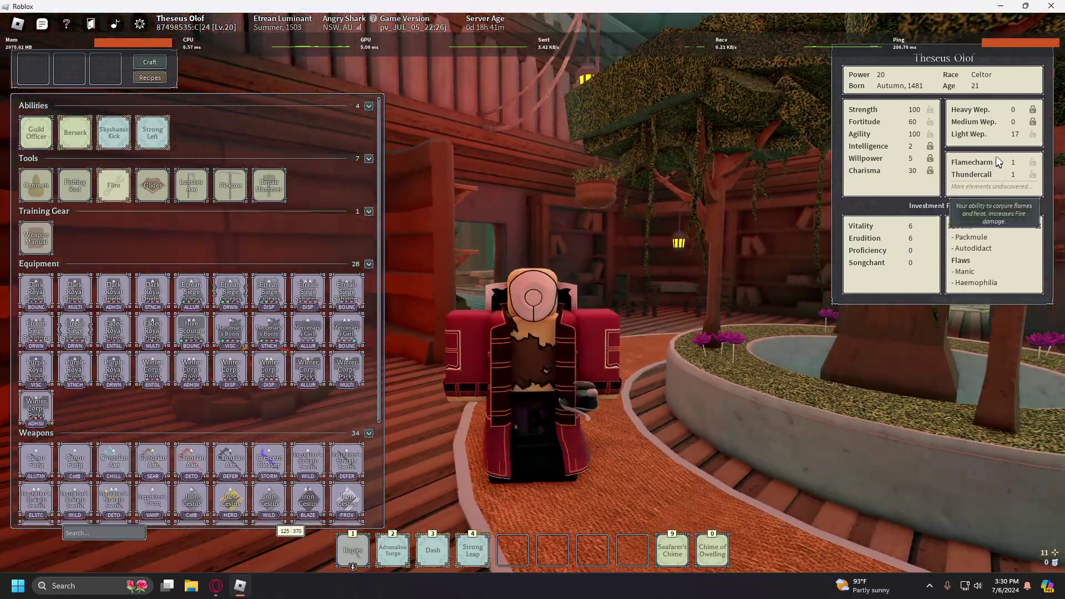
{"action": "key", "text": "w"}
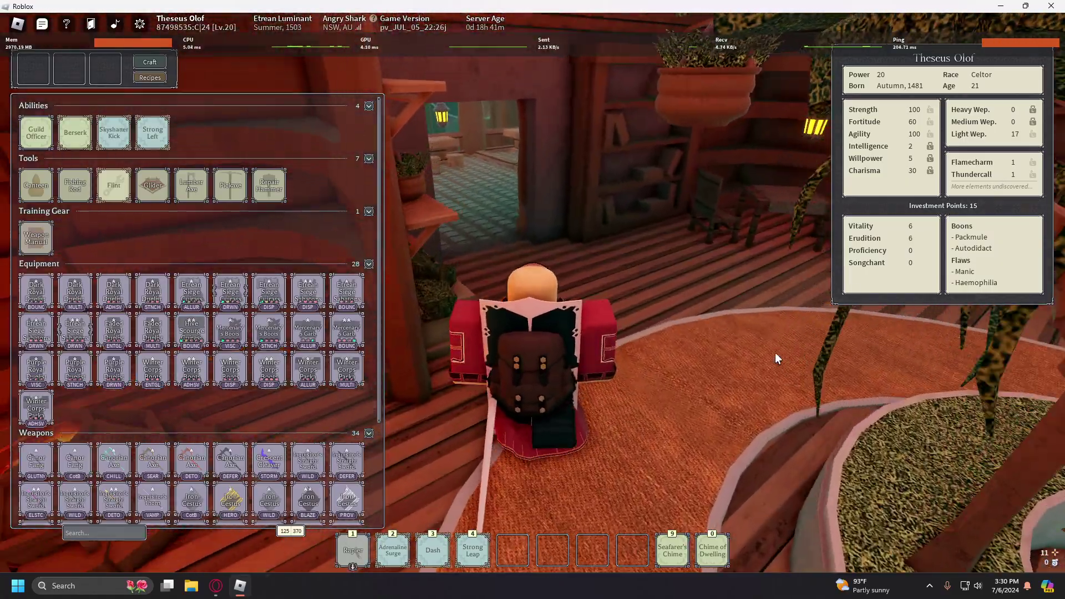
{"action": "key", "text": "s"}
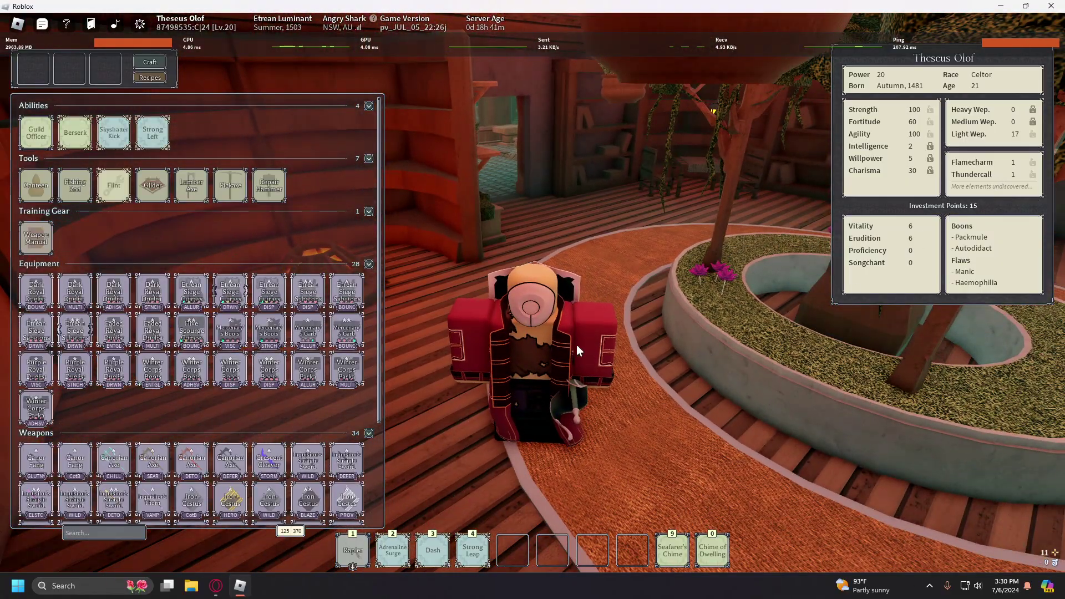
{"action": "scroll", "coordinate": [247, 446], "scroll_direction": "down", "scroll_amount": 3}
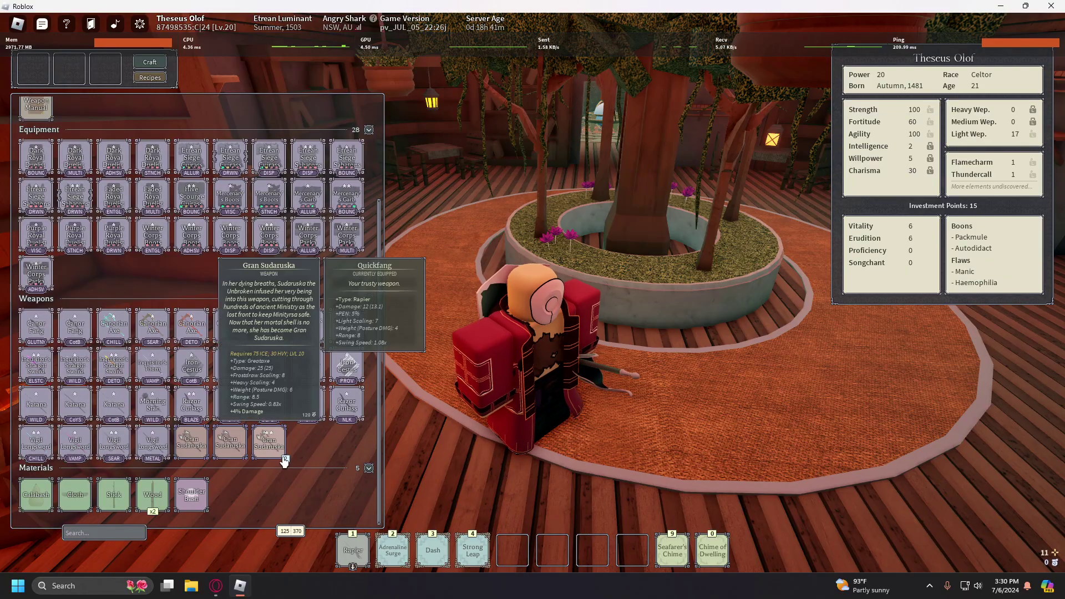
{"action": "scroll", "coordinate": [366, 363], "scroll_direction": "up", "scroll_amount": 3}
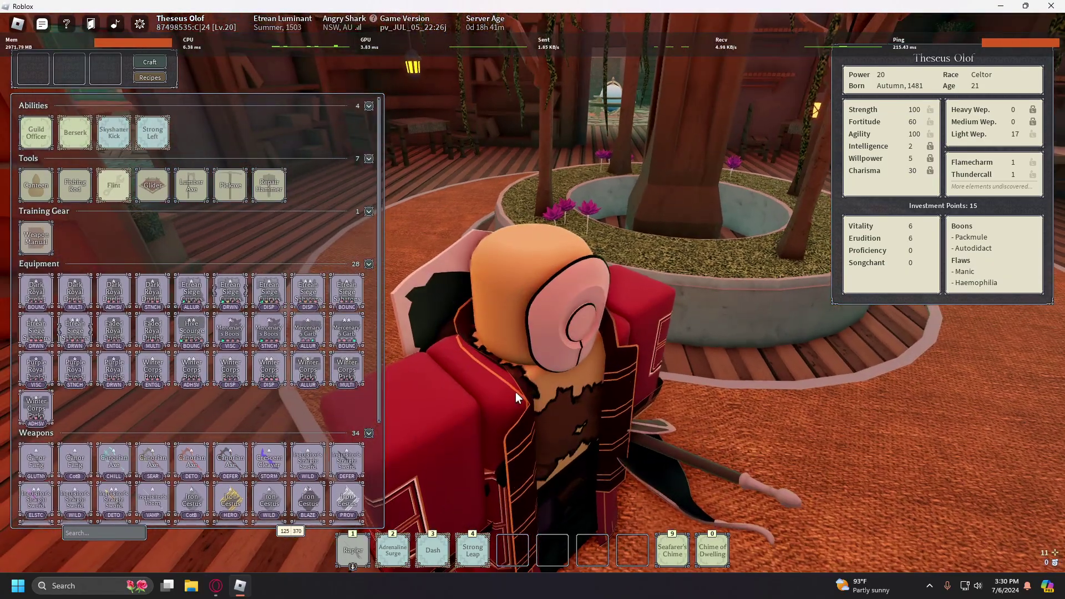
{"action": "key", "text": "w"}
{"action": "key", "text": "grave"}
{"action": "key", "text": "w"}
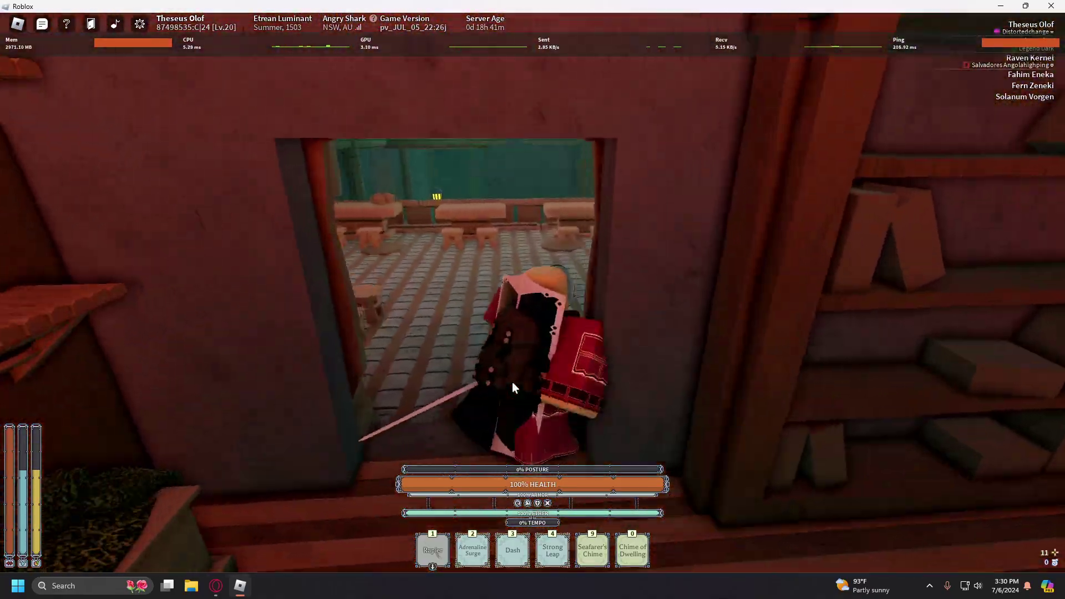
Alt+Tab to Desmos, where the totals read Enchanted 181, Legendary 9 and Notes 882997
{"action": "key", "text": "alt+Tab"}
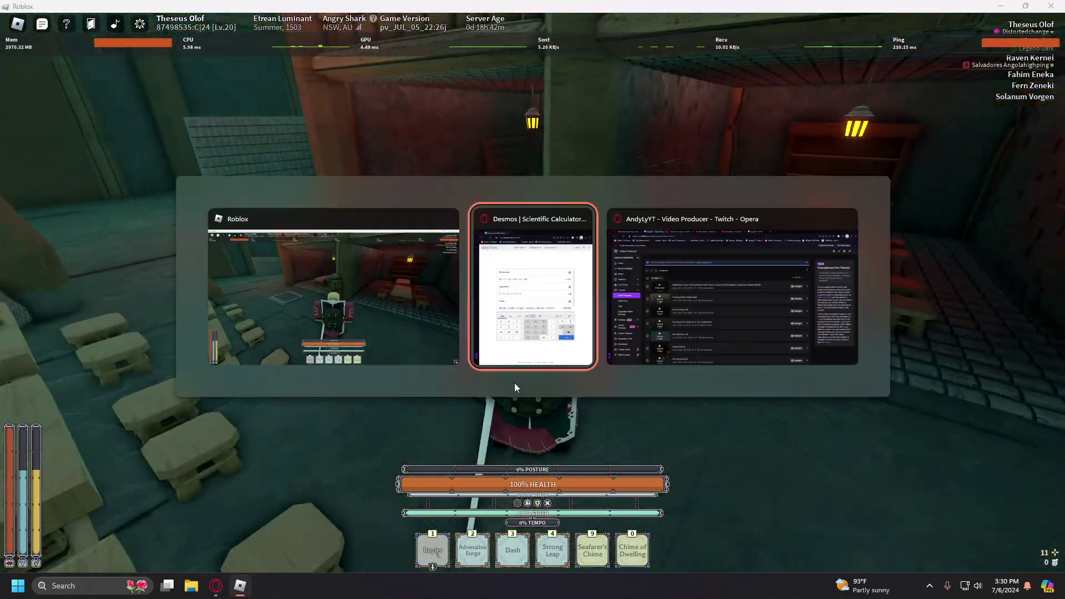
{"action": "scroll", "coordinate": [852, 304], "scroll_direction": "down", "scroll_amount": 1}
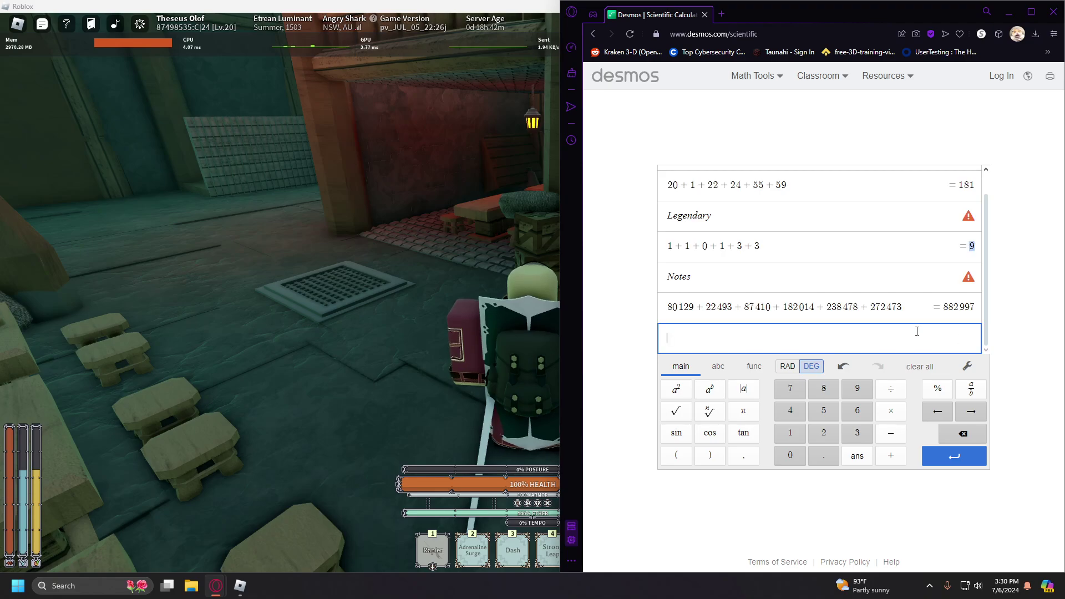